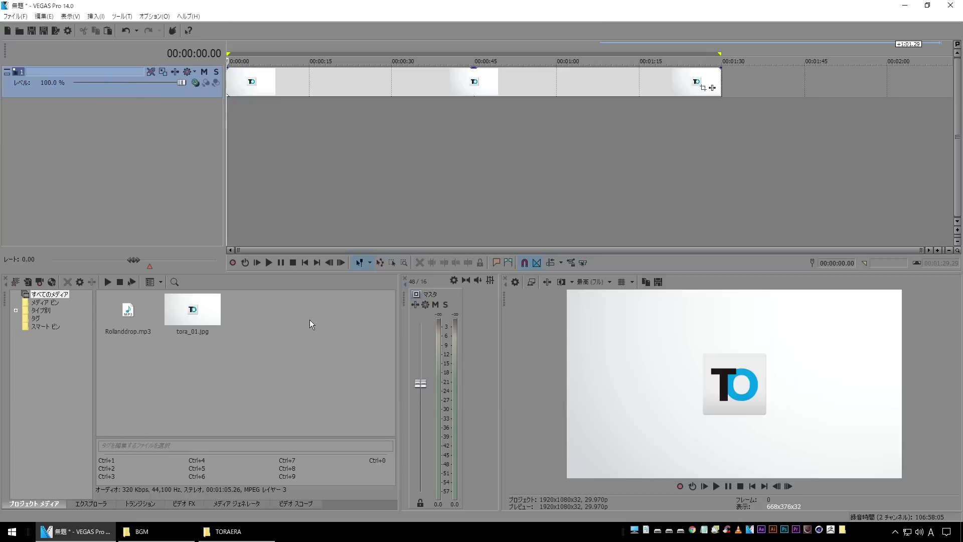
- Preview the logo video's ending, then place Rollanddrop.mp3 on a new audio track at 0:00
double_click(446, 81)
left_click(681, 126)
key("space")
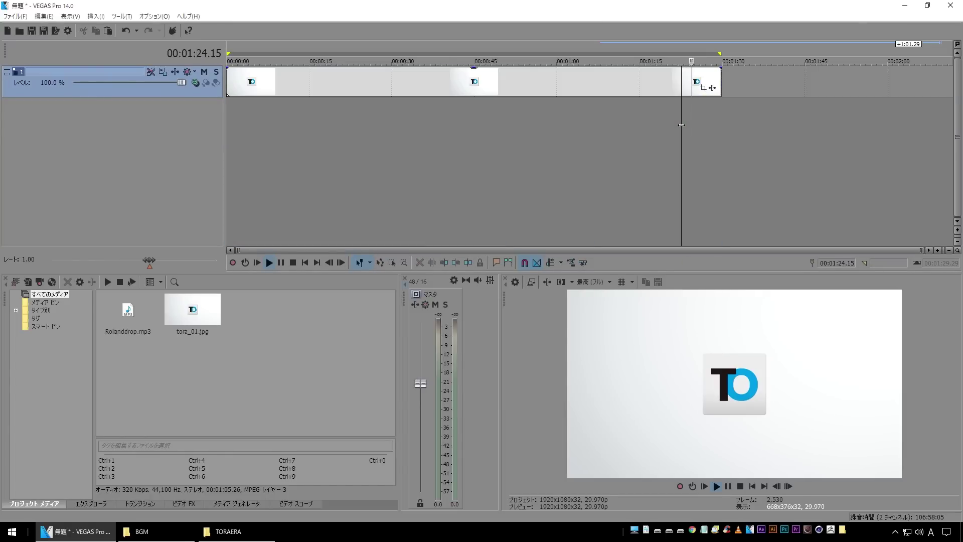
left_click(721, 82)
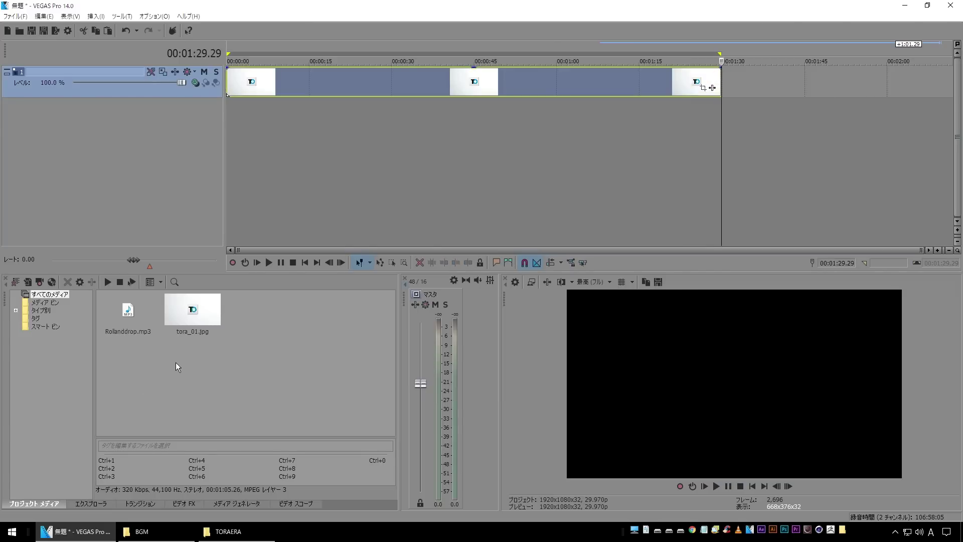
left_click(128, 320)
mouse_move(128, 320)
left_mouse_down()
mouse_move(172, 173)
mouse_move(229, 167)
left_mouse_up()
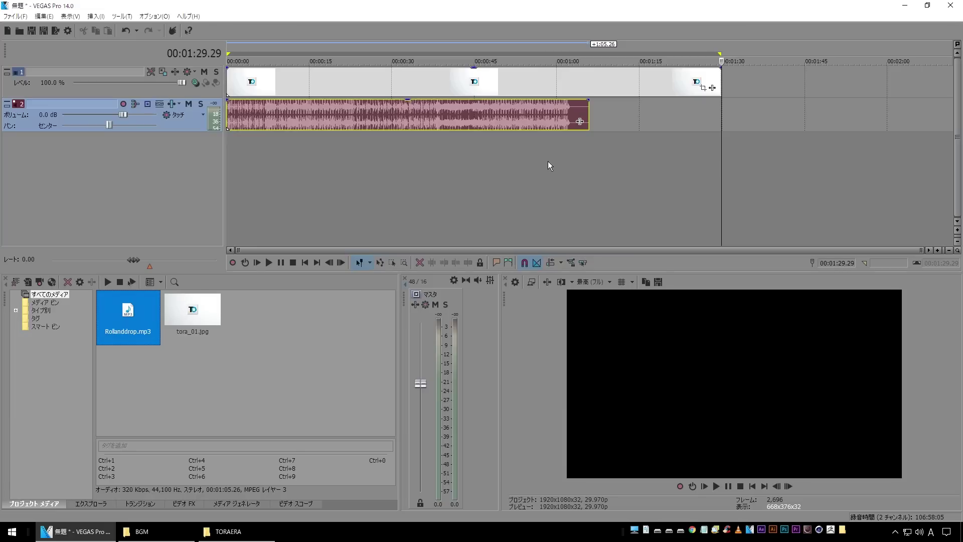
- Lower the music track volume to -20.1 dB, play to check it, and return to the start
left_click(554, 154)
left_click_drag(123, 115, 85, 115)
key("space")
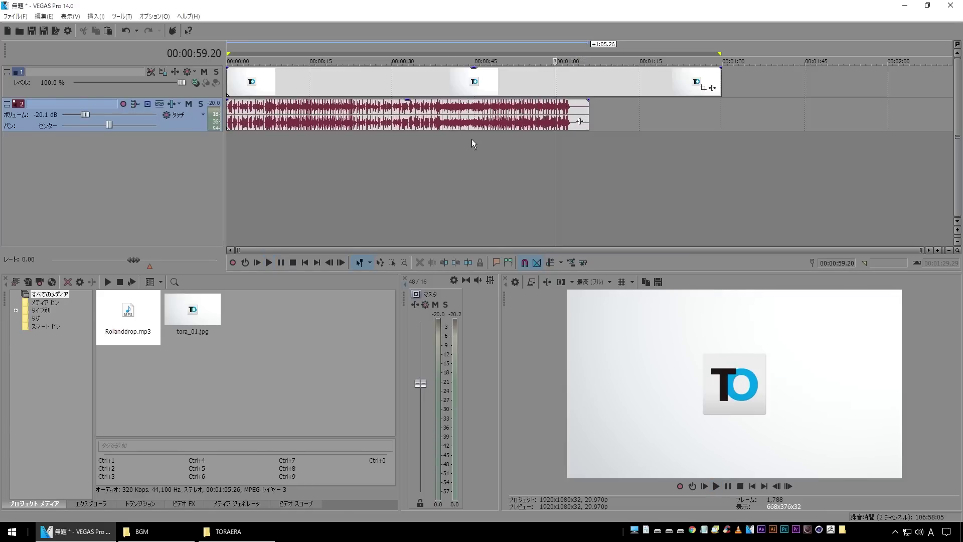
key("ctrl+Home")
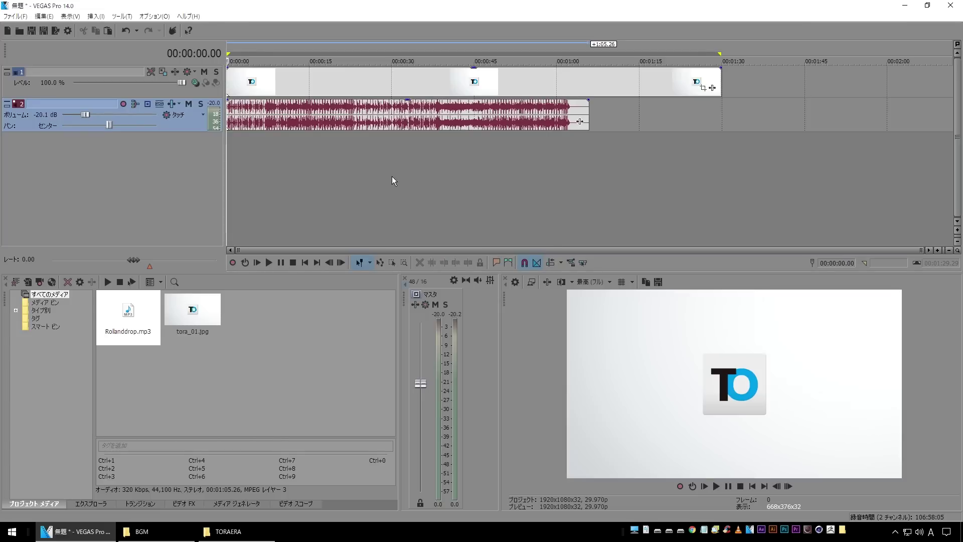
key("space")
left_click(263, 121)
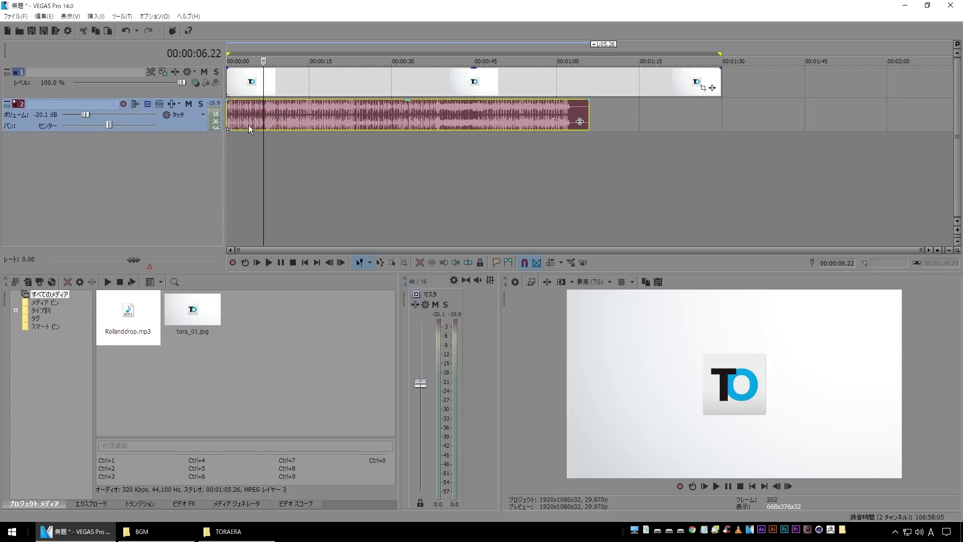
- Split the music at 00:00:06.22 and place a copy of it after the original
key("s")
left_click_drag(289, 121, 417, 122)
left_click_drag(510, 121, 638, 122)
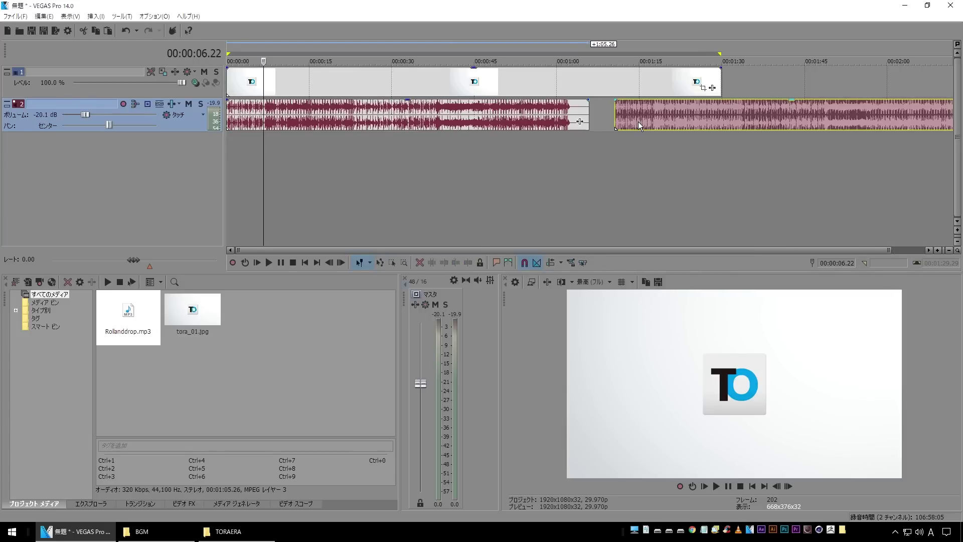
- Cut the music on the beat at 00:01:01.29 and pull the tail away
left_click(560, 151)
scroll(561, 149, "up", 10)
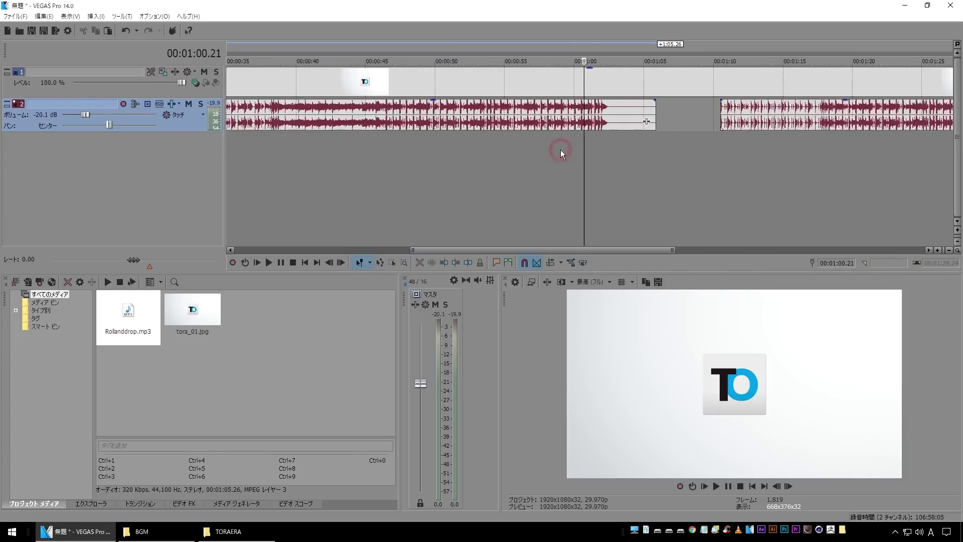
left_click(639, 149)
left_click(678, 117)
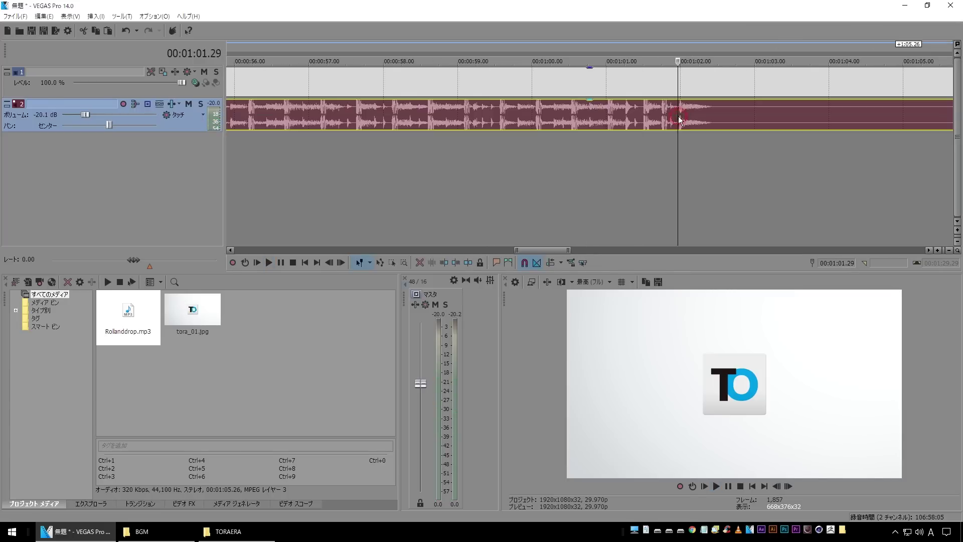
key("s")
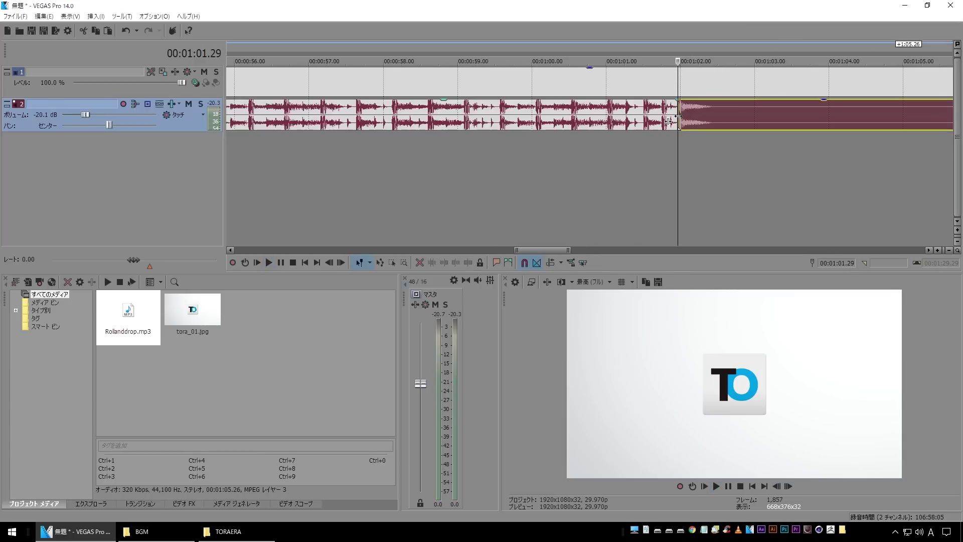
left_click_drag(696, 122, 706, 122)
- Slide the music copy back to just after the cut and play the join
scroll(706, 119, "down", 8)
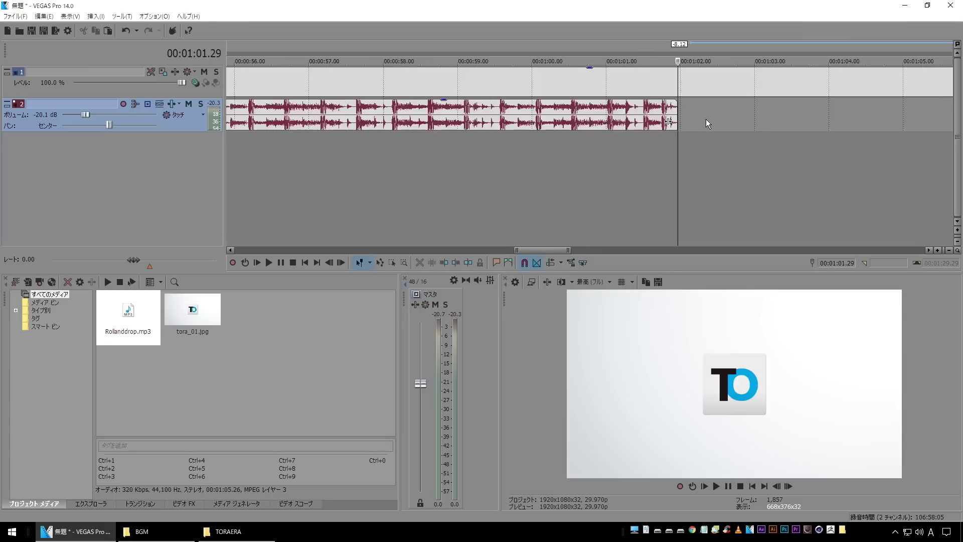
left_click_drag(705, 121, 625, 140)
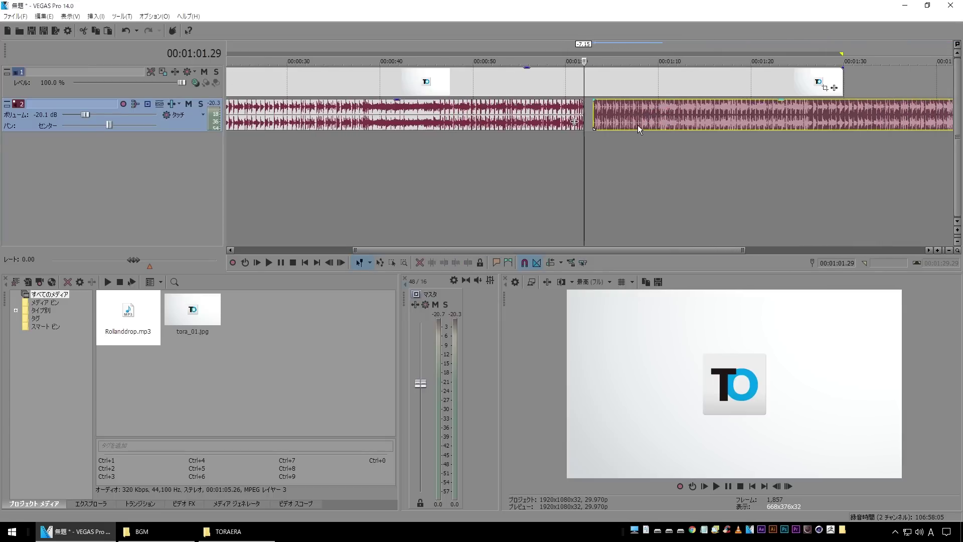
left_click(594, 142)
key("space")
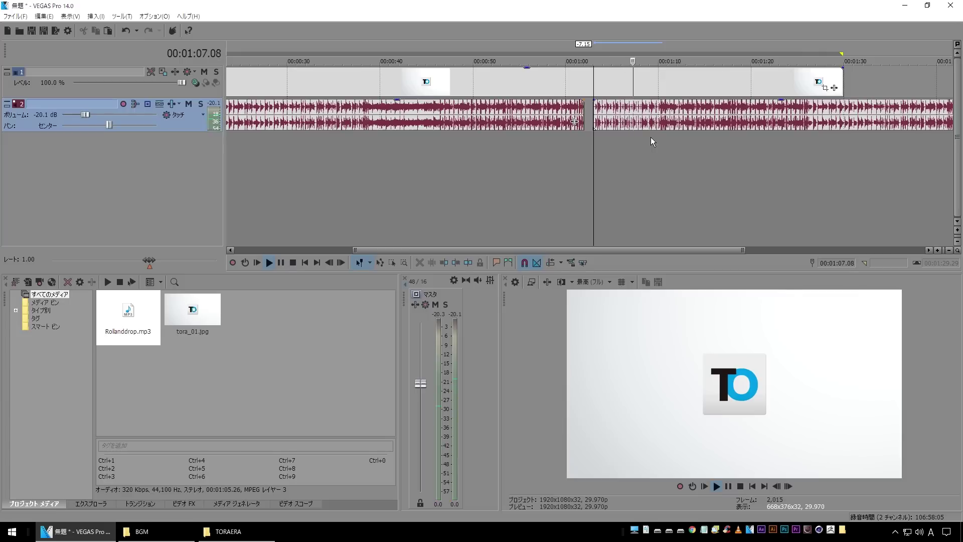
- Zoom in on the second music piece and split it on the beat at 01:10.23
scroll(651, 138, "up", 4)
scroll(651, 137, "up", 1)
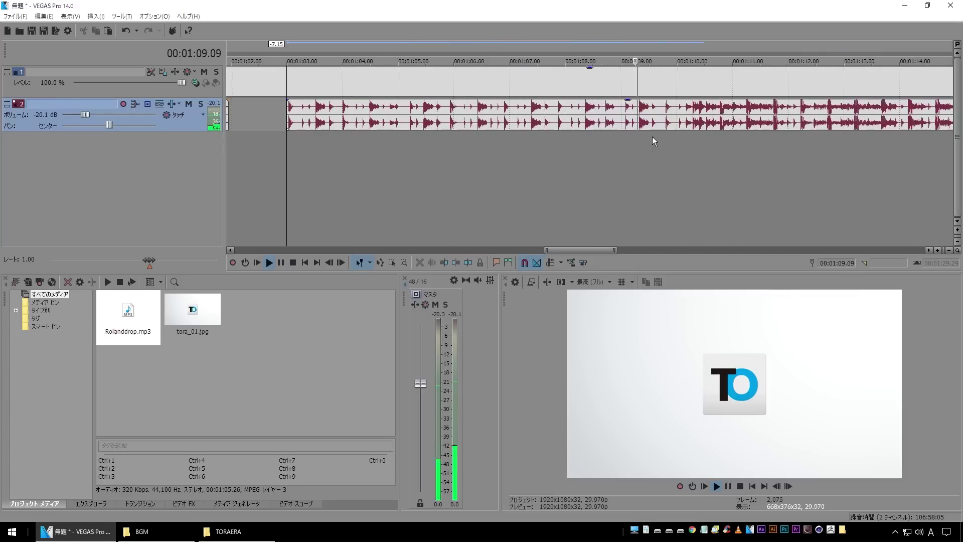
key("space")
left_click(717, 110)
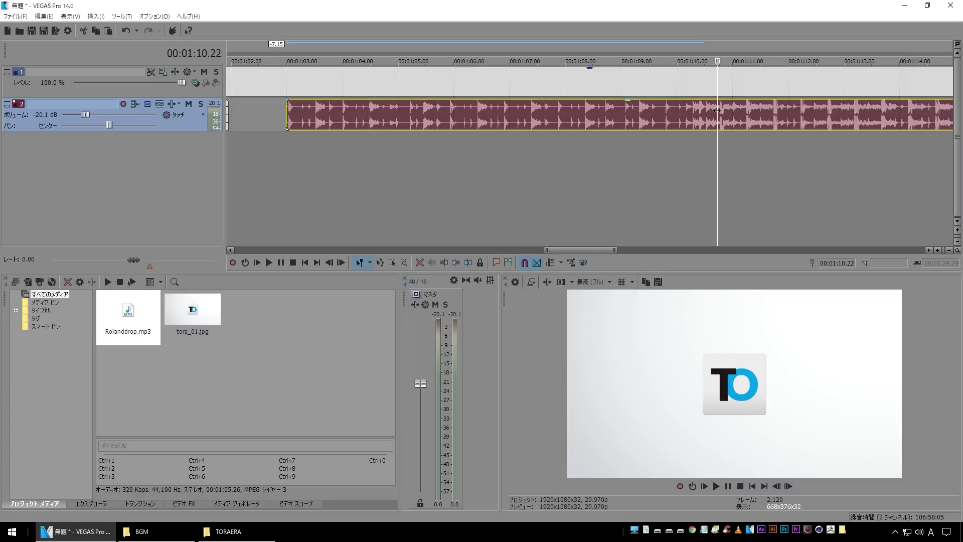
key("space")
key("space")
key("Up")
key("Up")
key("Up")
key("Up")
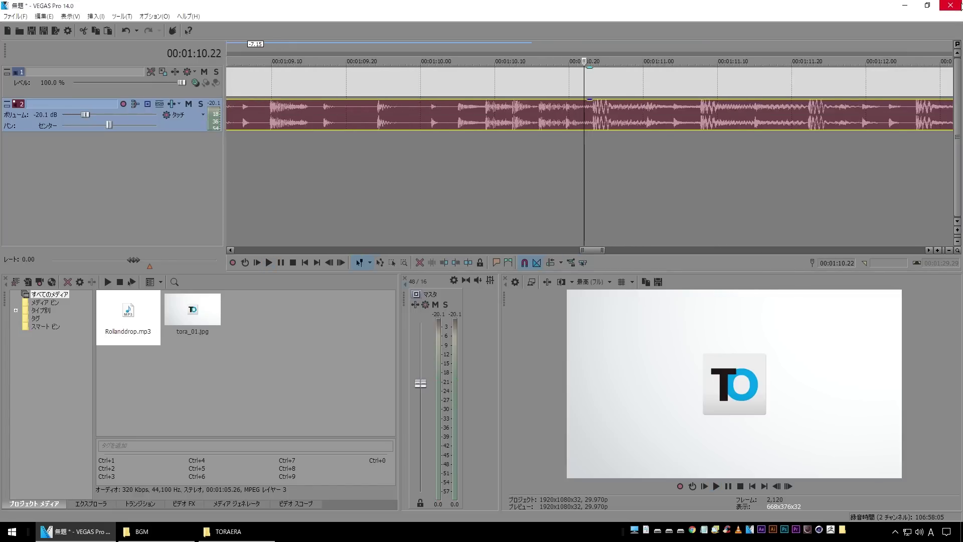
key("Up")
key("Up")
key("space")
key("space")
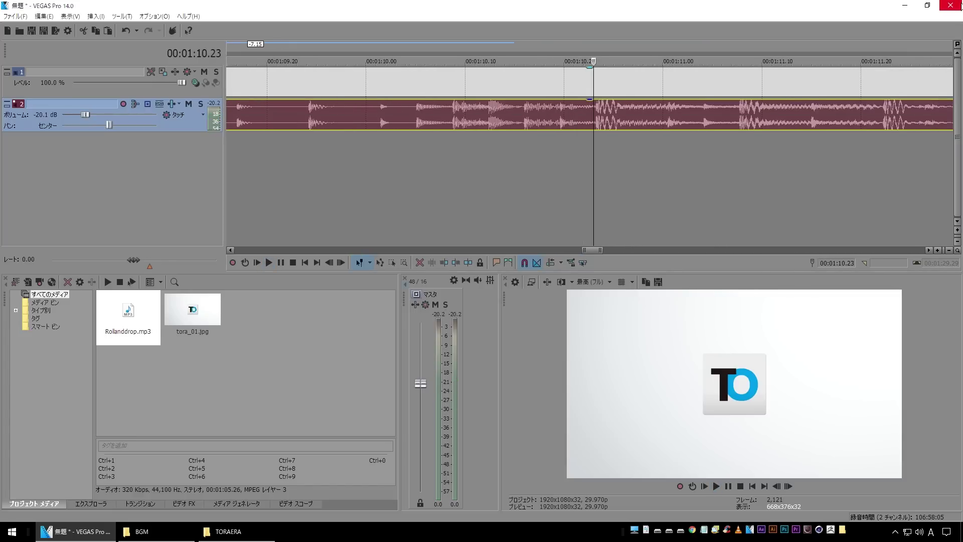
key("s")
- Remove the part before the cut, overlap the rest with the first piece, and preview the crossfade
left_click(407, 113)
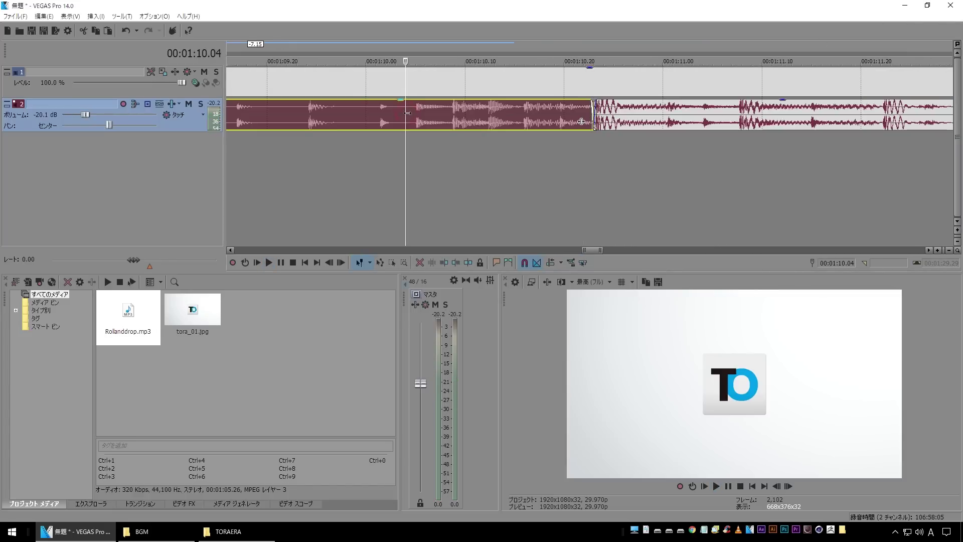
key("Down")
key("Down")
key("Down")
key("Down")
key("Down")
mouse_move(460, 118)
left_mouse_down()
mouse_move(468, 118)
mouse_move(412, 116)
mouse_move(378, 127)
left_mouse_up()
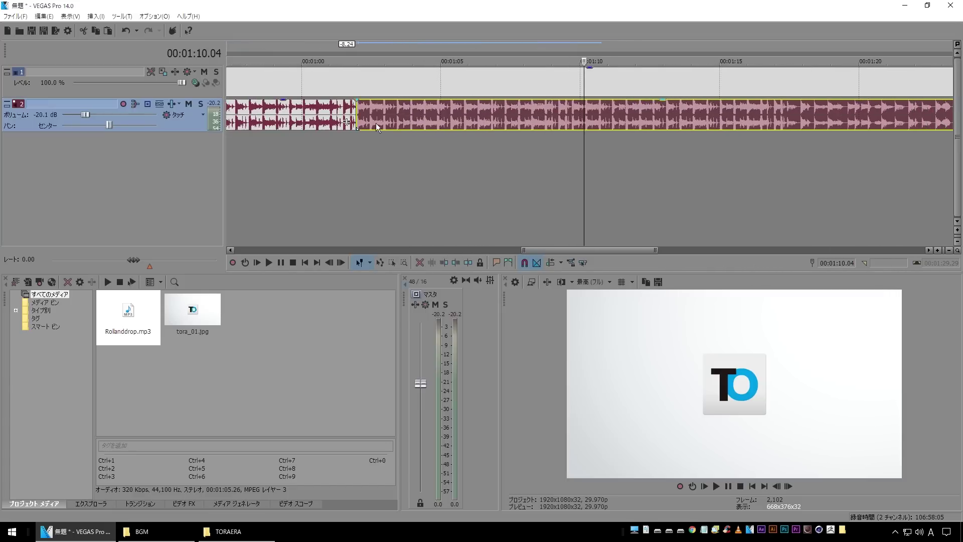
left_click(295, 150)
key("space")
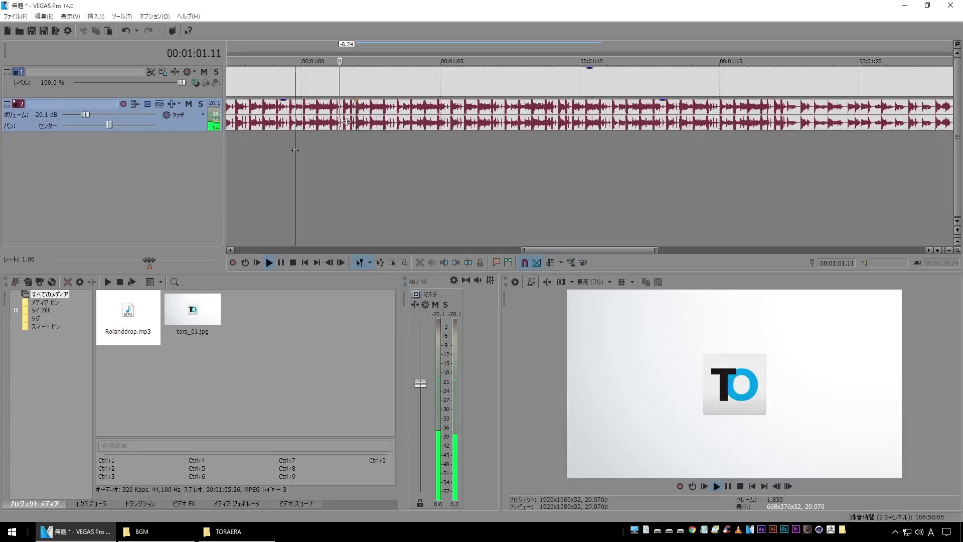
scroll(296, 150, "down", 5)
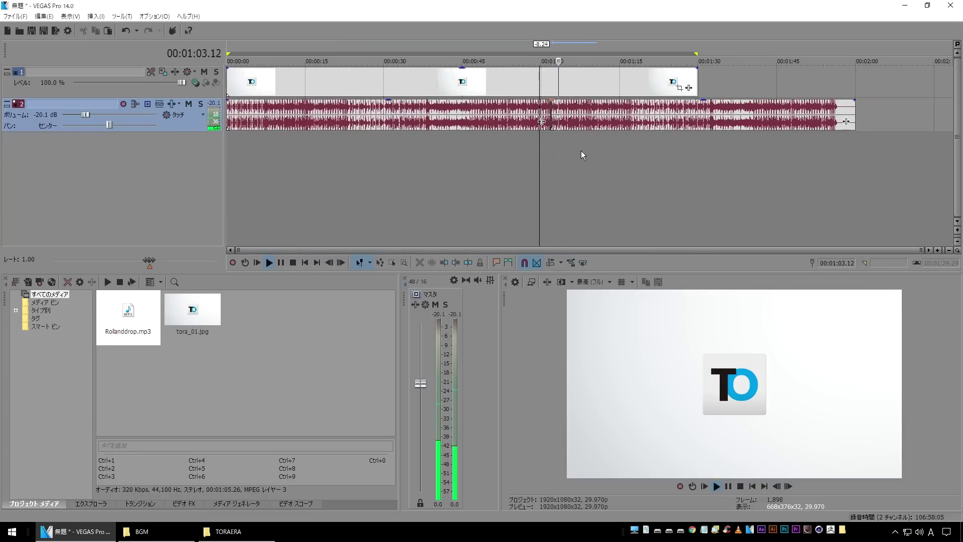
left_click(507, 124)
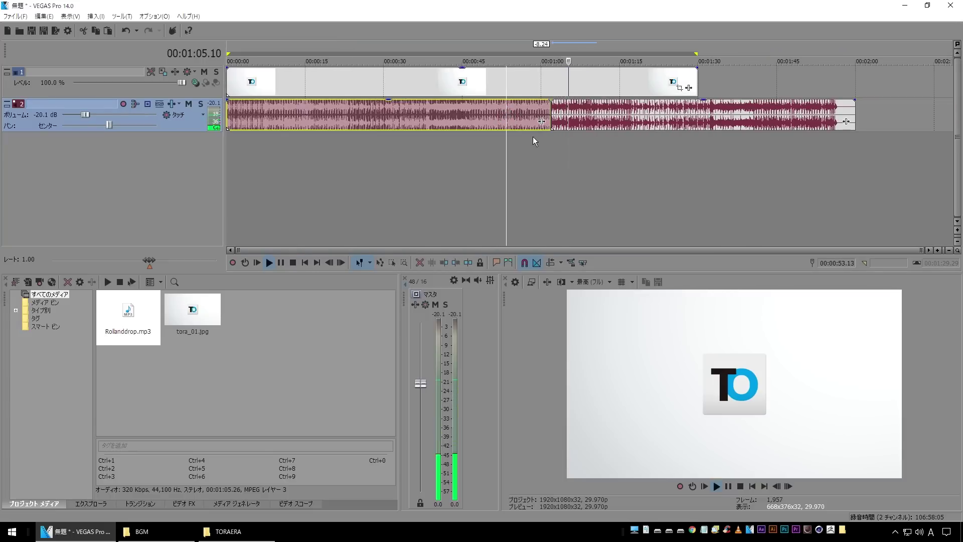
left_click(498, 149)
left_click(446, 152)
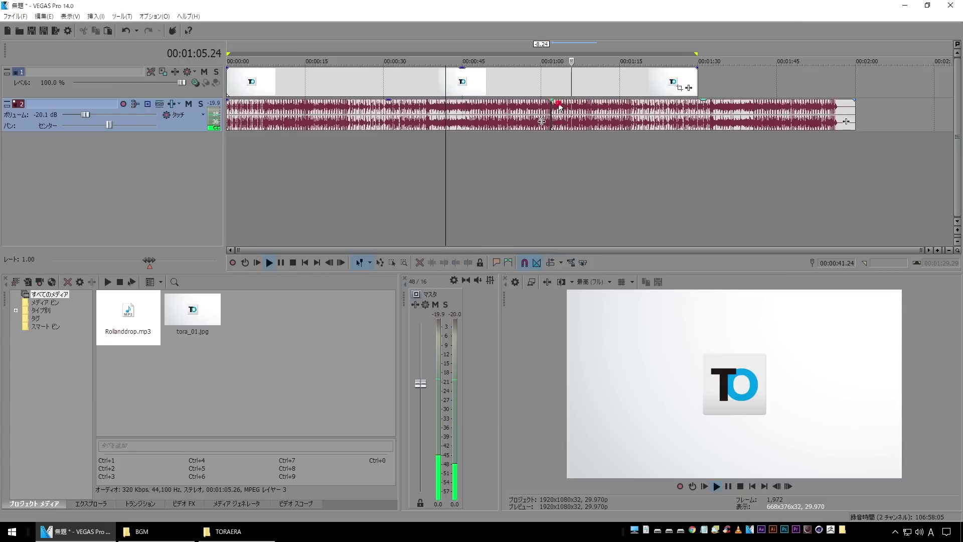
left_click(559, 104)
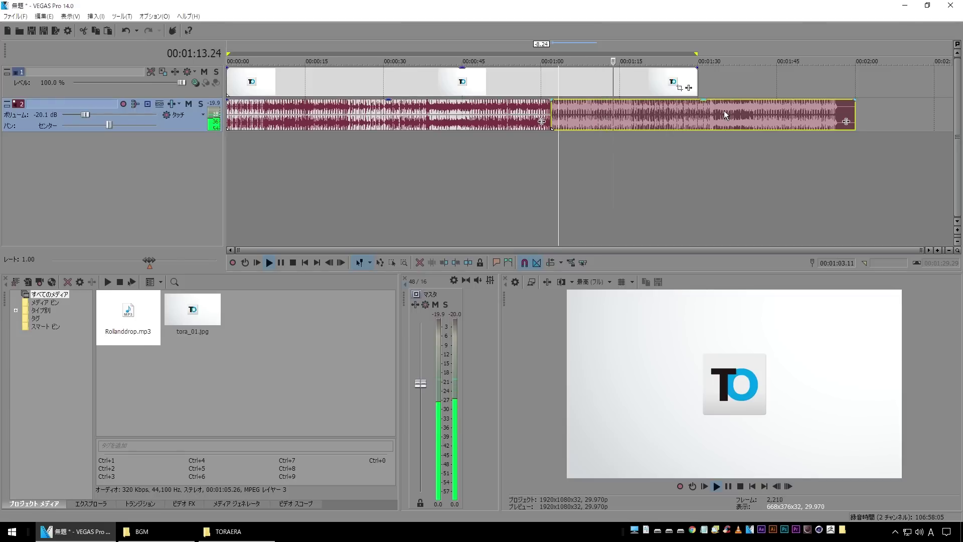
- Trim the music's end so it finishes with the logo video around 1:30
key("space")
key("End")
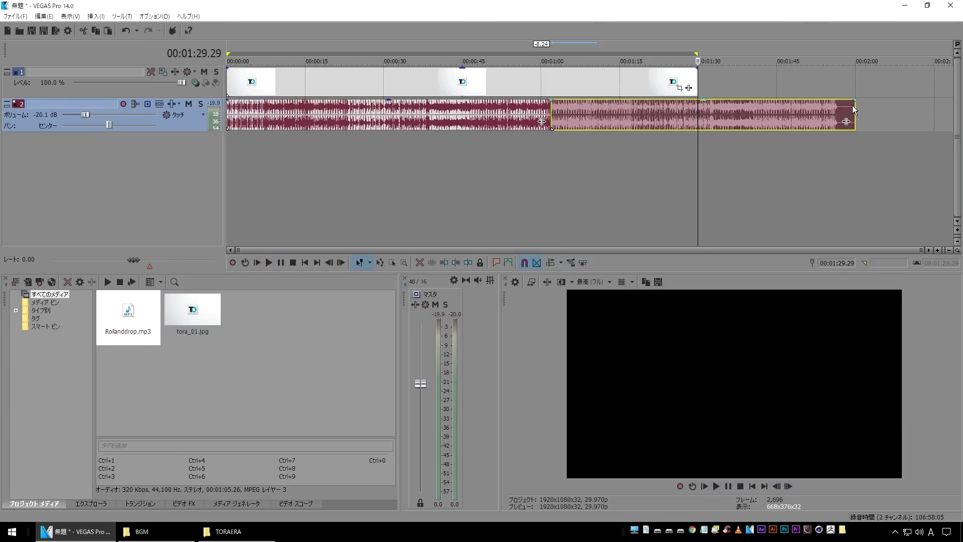
left_click_drag(859, 112, 806, 129)
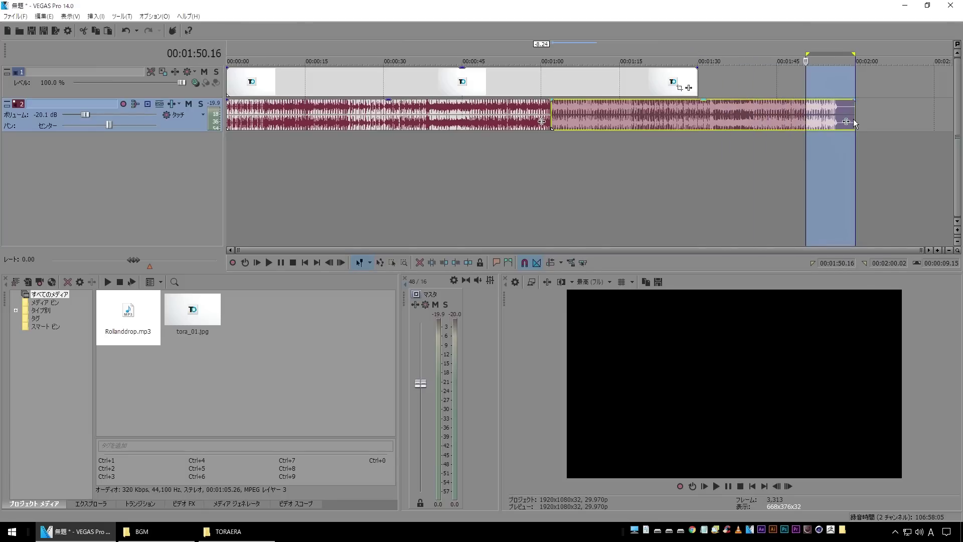
left_click_drag(855, 106, 697, 125)
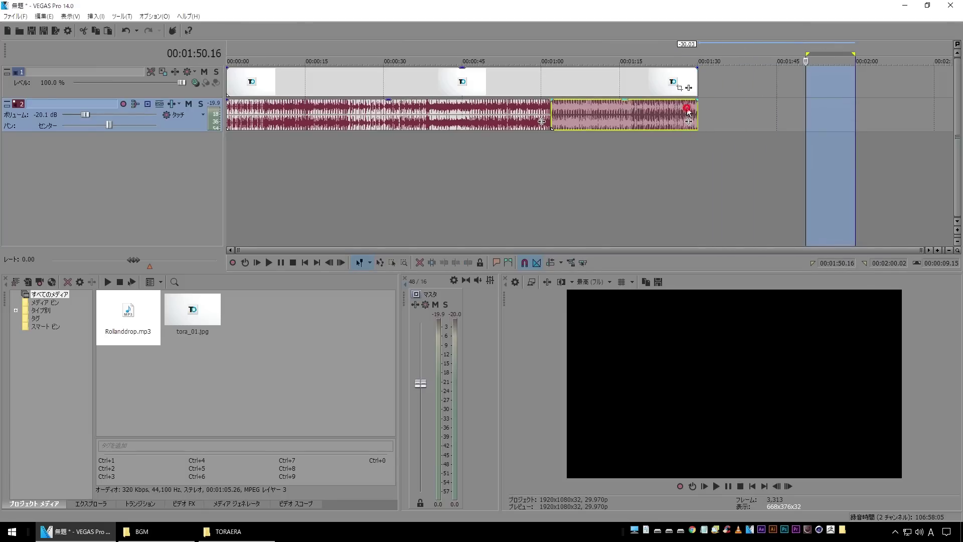
left_click(688, 112)
scroll(687, 106, "up", 4)
scroll(607, 114, "up", 2)
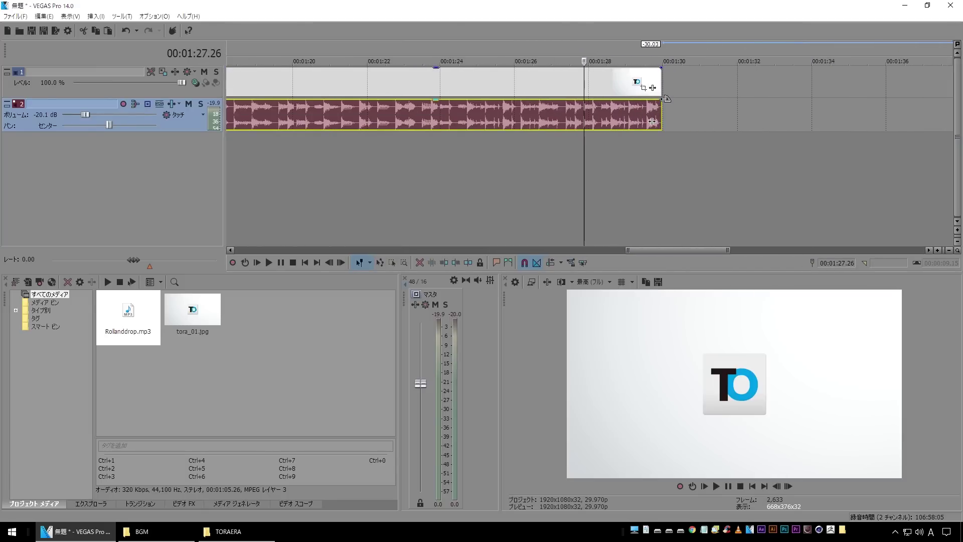
- Fade out the end of the music and play back the faded ending from 1:26.20
left_click_drag(666, 99, 625, 101)
left_click(534, 155)
key("space")
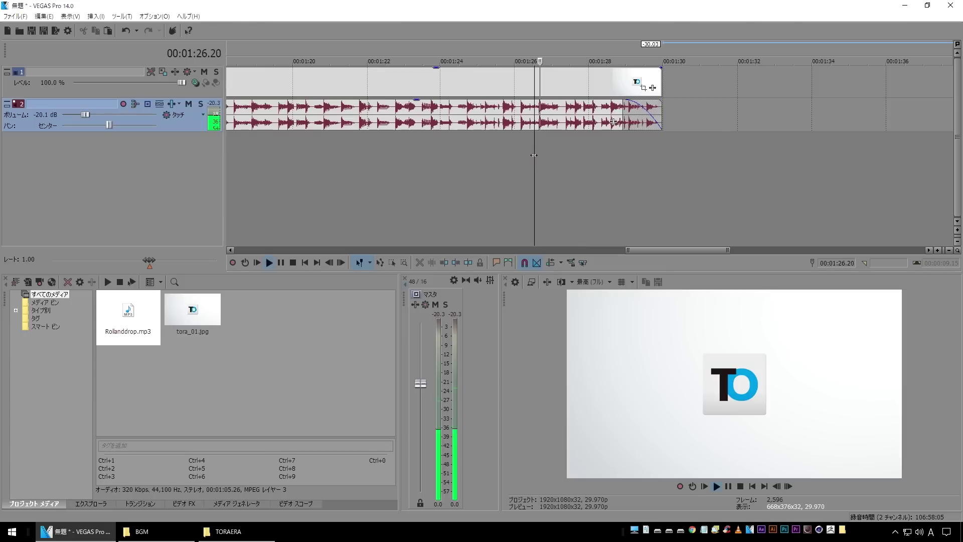
scroll(533, 155, "down", 10)
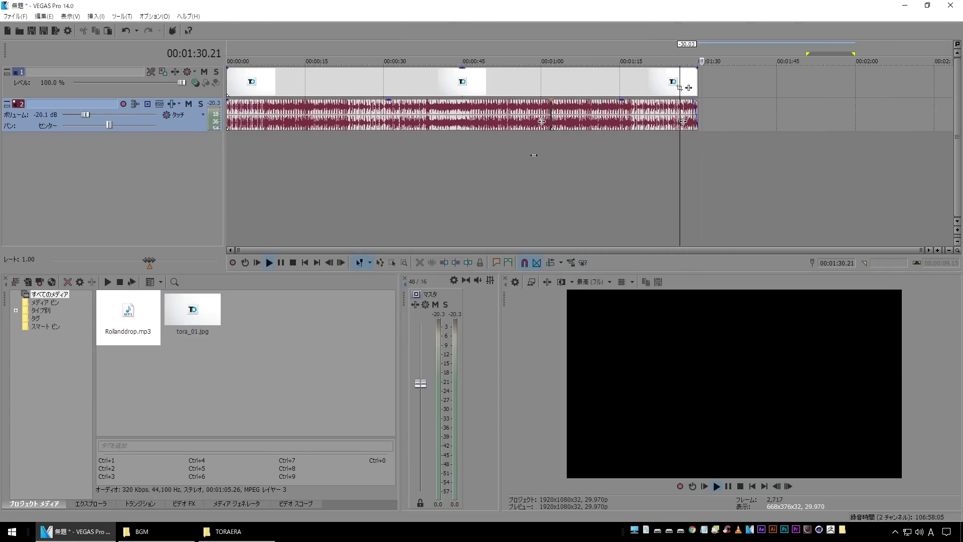
scroll(533, 155, "up", 6)
key("space")
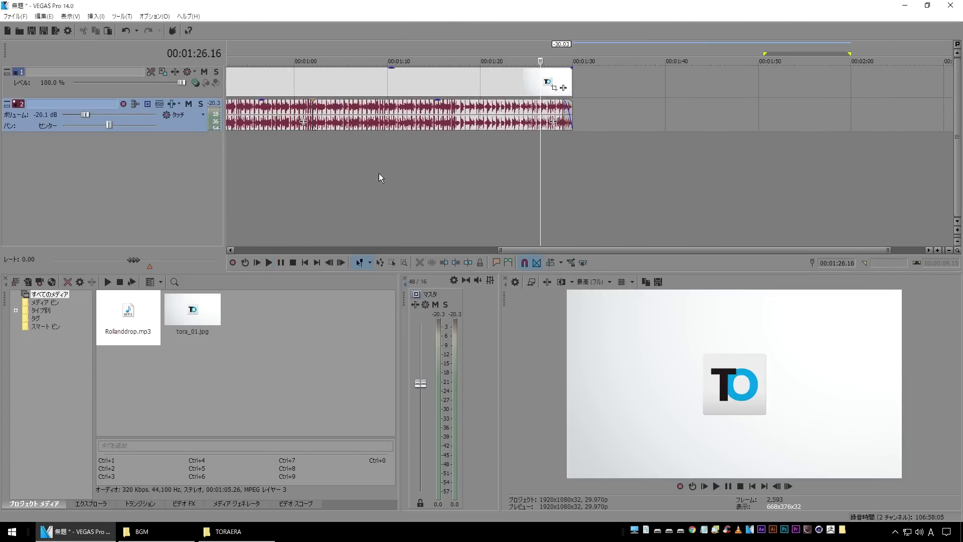
scroll(378, 173, "down", 4)
- Inspect both music events and select the second one after the 1:01 cut
left_click(420, 115)
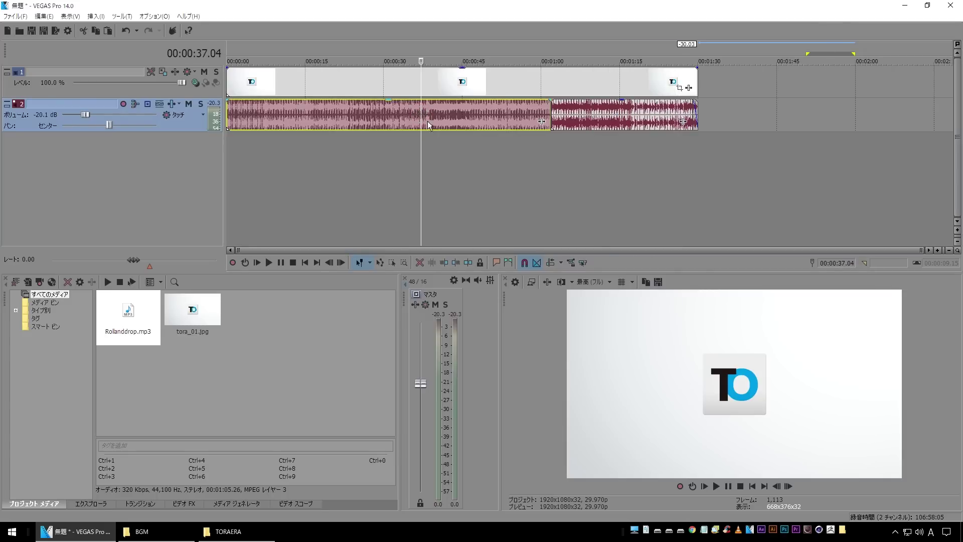
left_click(681, 146)
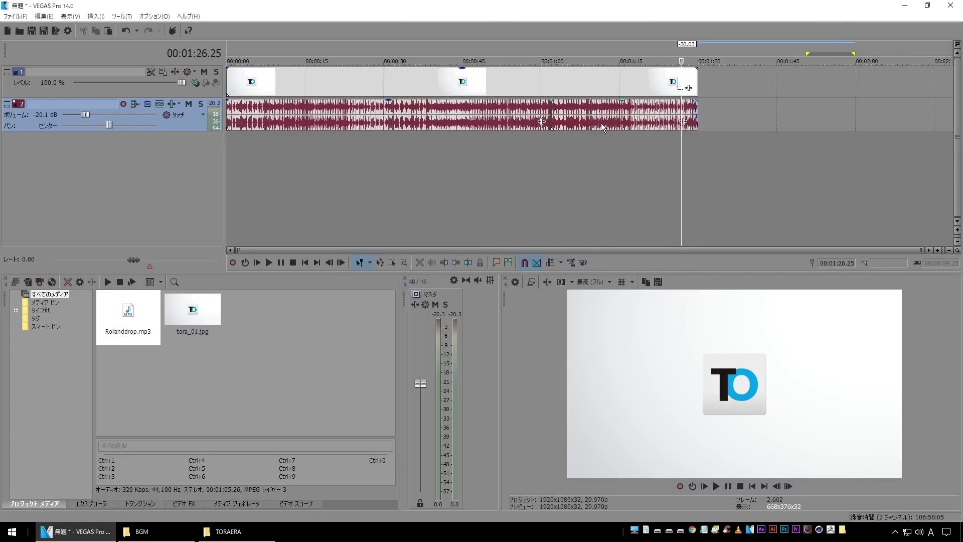
left_click(561, 125)
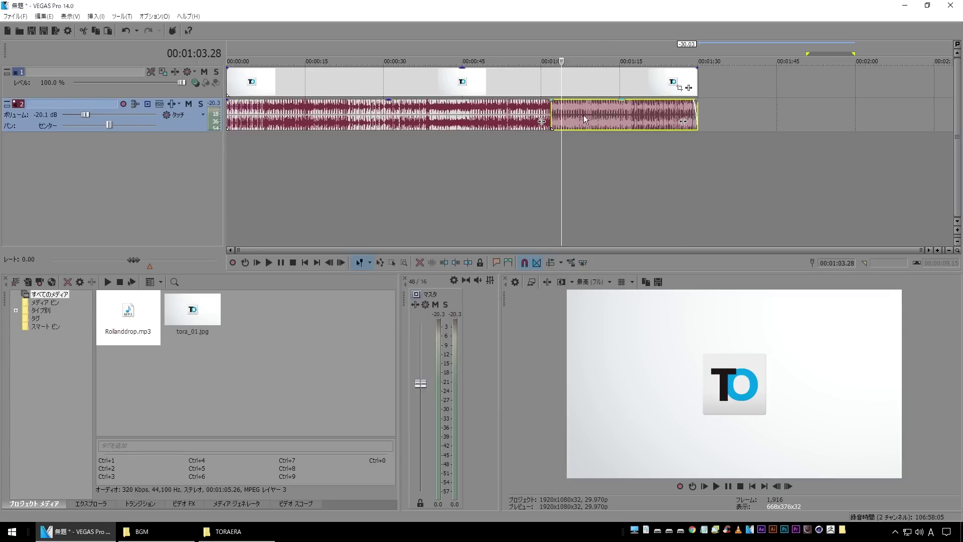
left_click(609, 119)
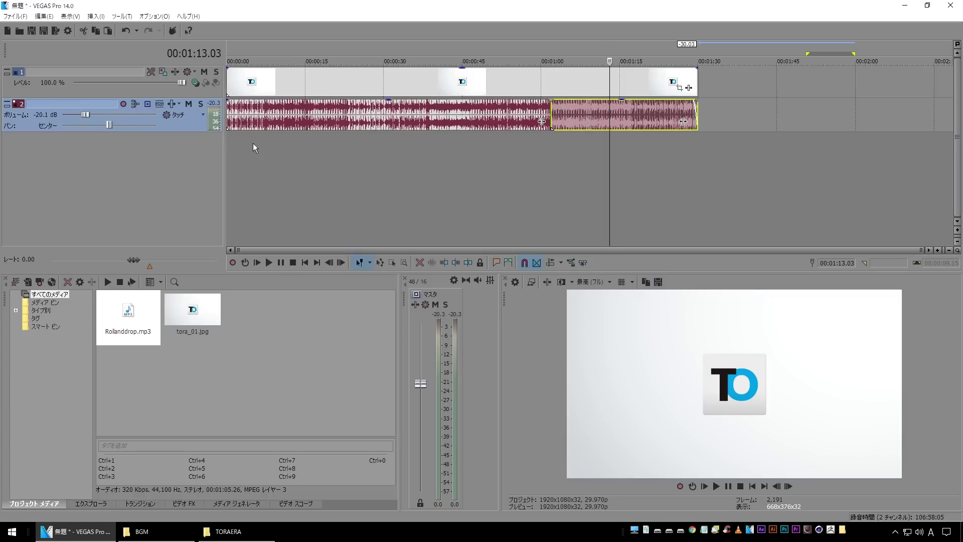
- Delete both edited music events and place a fresh Rollanddrop.mp3 on the track at 0:00
key("Delete")
left_click(280, 119)
key("Delete")
left_click_drag(128, 319, 165, 131)
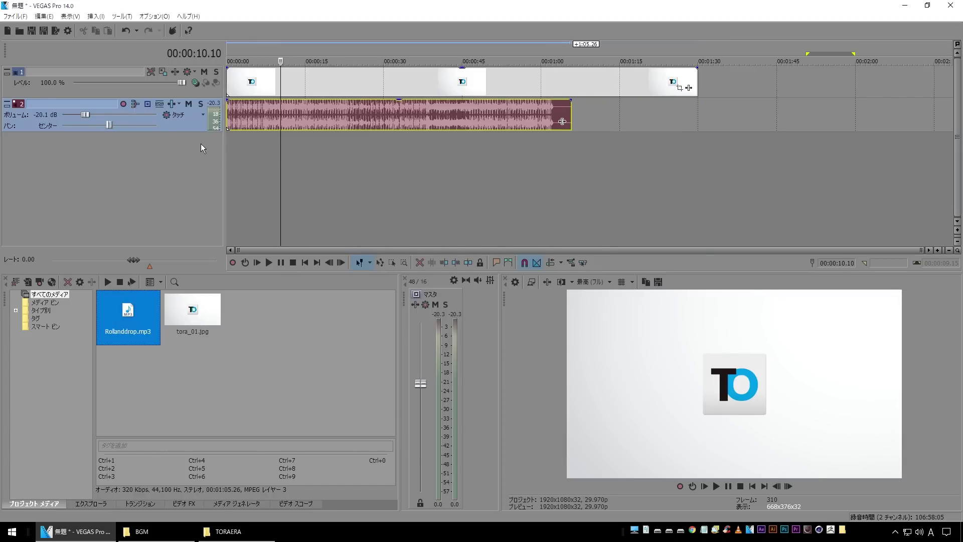
- Scrub the playhead through the new music at several points, then return to the start
left_click(242, 153)
left_click(279, 150)
left_click(373, 155)
left_click(506, 152)
left_click(236, 151)
left_click(305, 149)
left_click(383, 149)
left_click(427, 149)
left_click(519, 146)
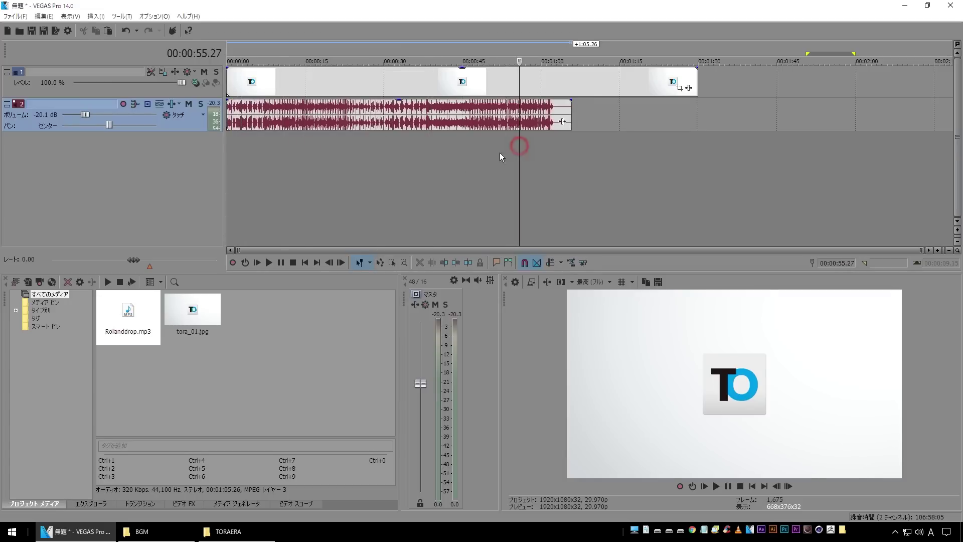
scroll(257, 228, "up", 2)
scroll(258, 228, "up", 2)
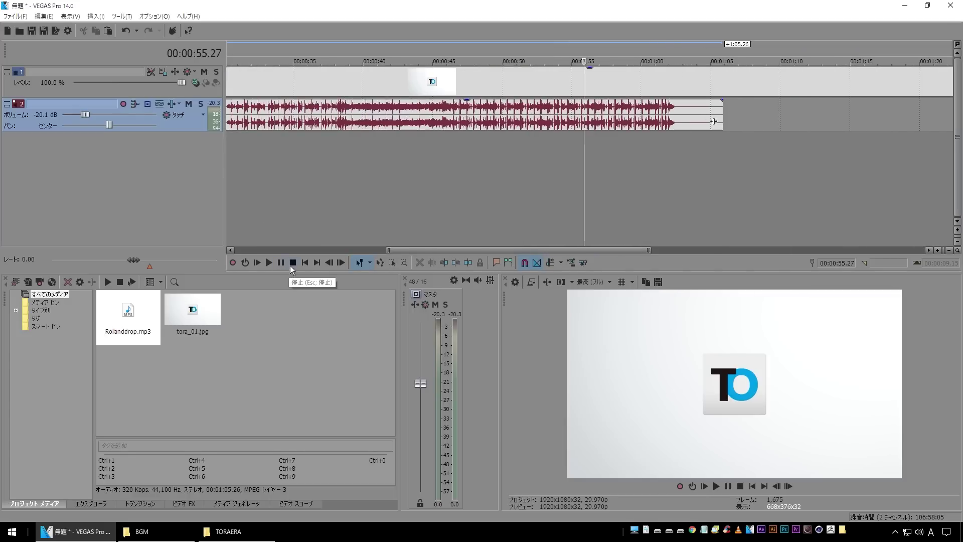
left_click(305, 262)
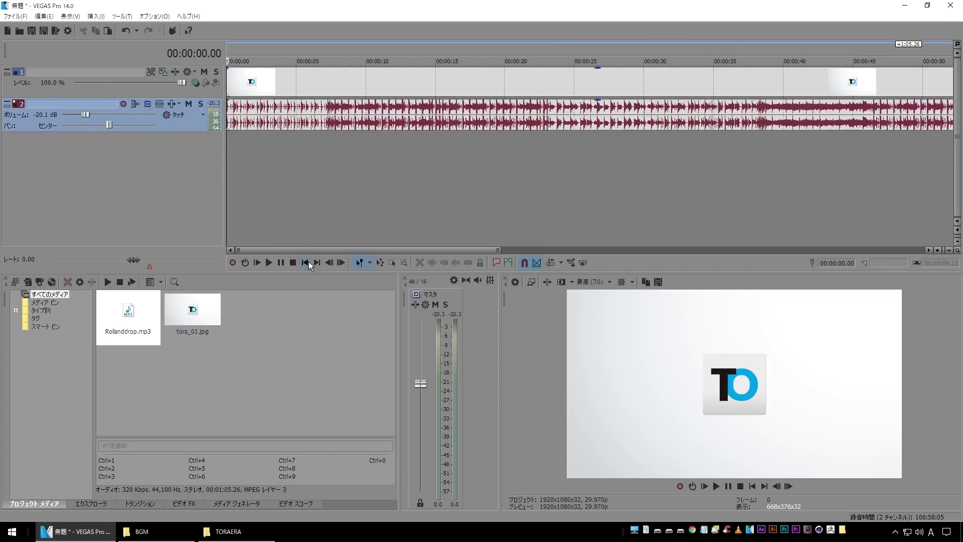
- Play the project, then add an unnamed marker 1 at 0:00
key("space")
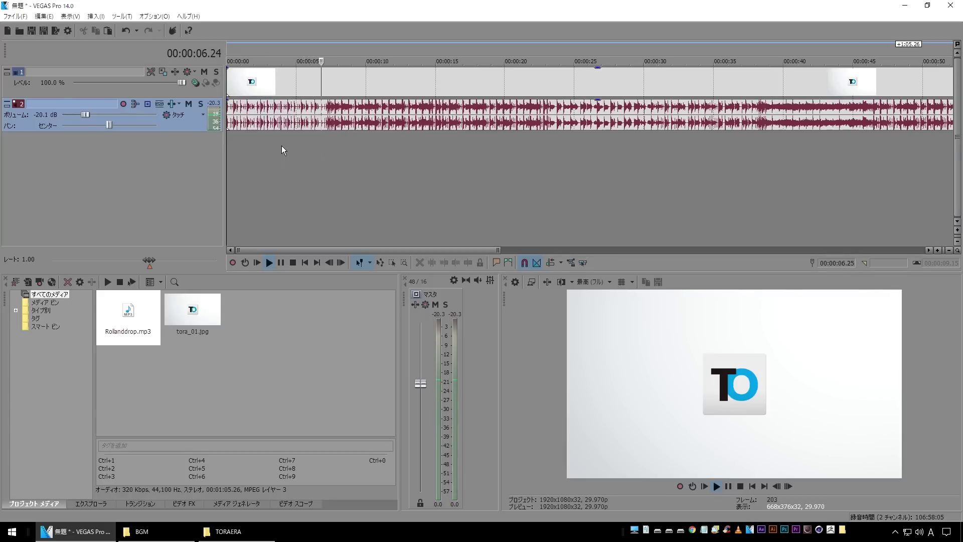
key("space")
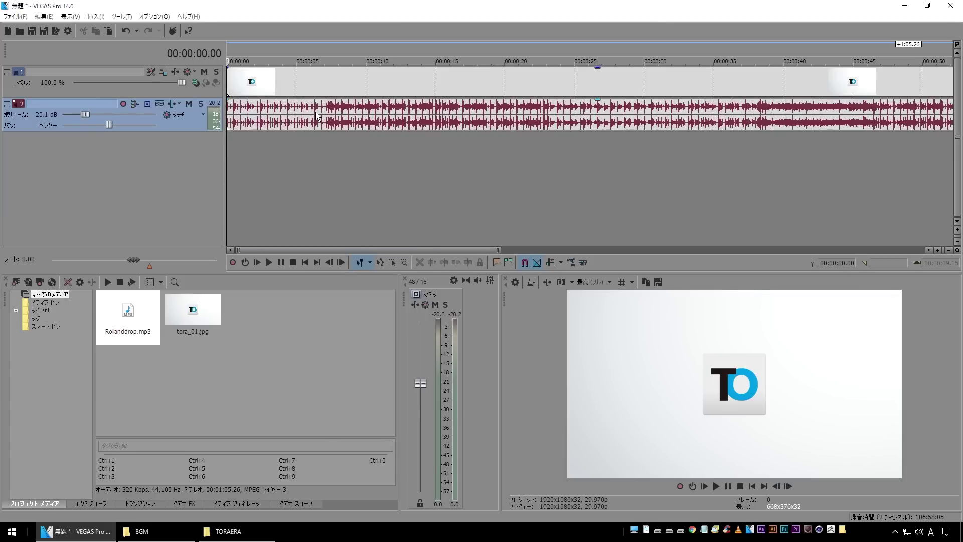
key("m")
key("Return")
- Preview the music from about 7 seconds and make the music track taller
left_click(325, 166)
key("space")
key("space")
key("space")
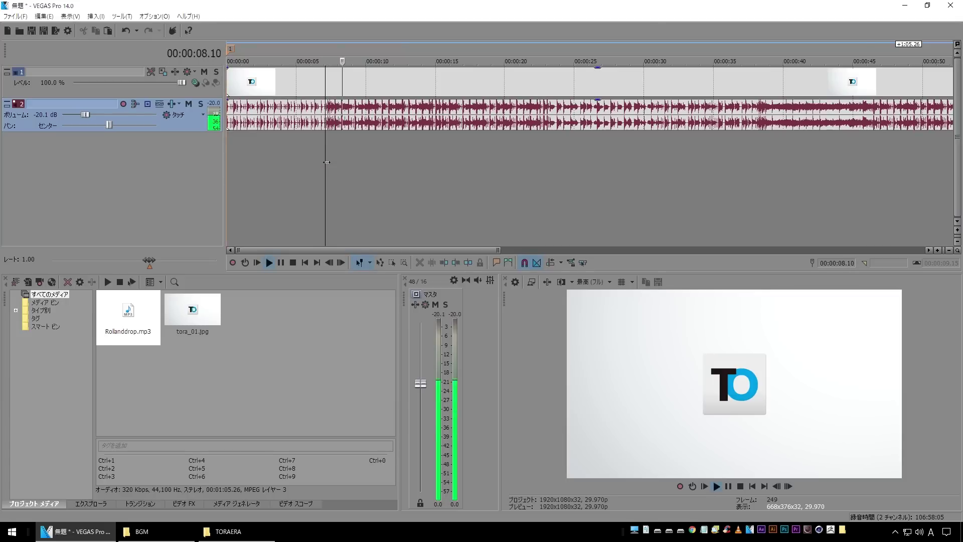
key("space")
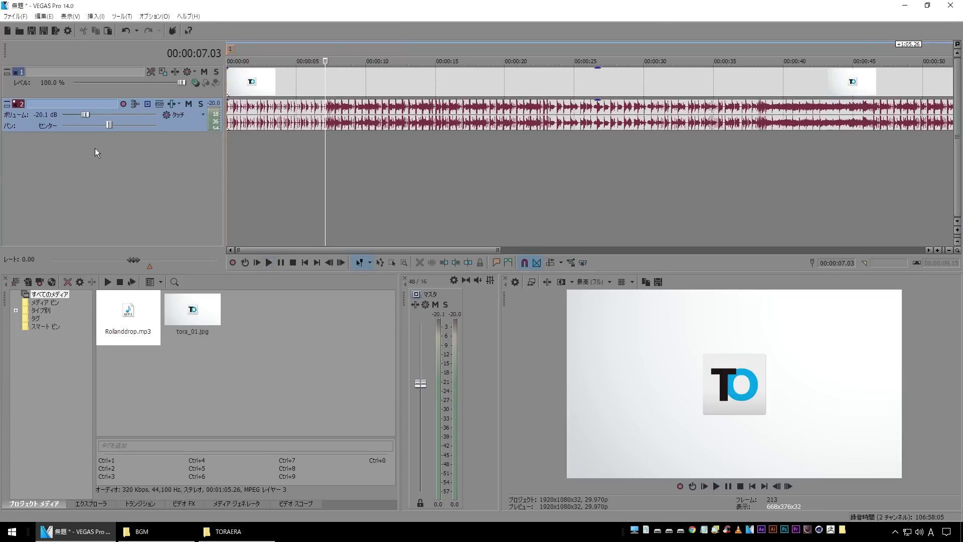
left_click_drag(134, 131, 133, 179)
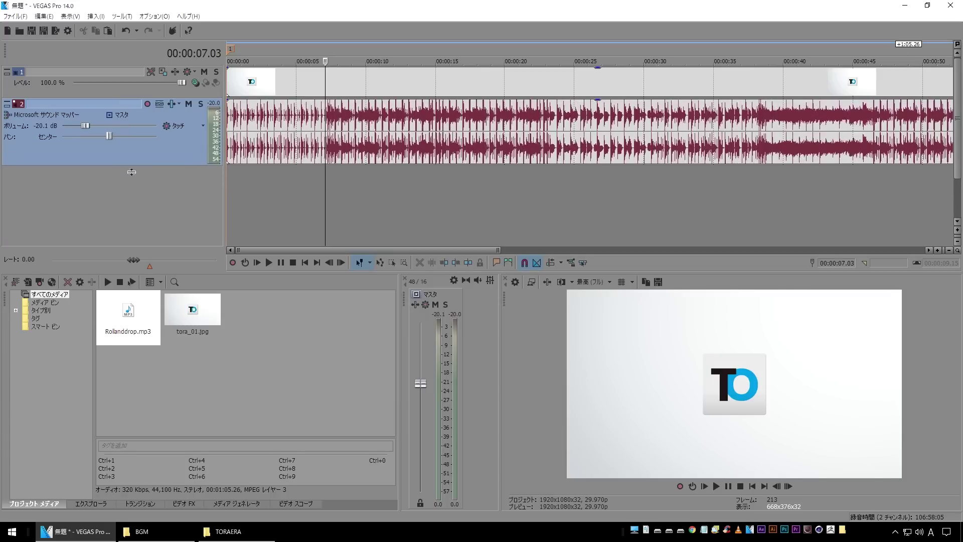
- Zoom in and audition the music between 5 and 7 seconds to find the beat
key("Up")
key("Up")
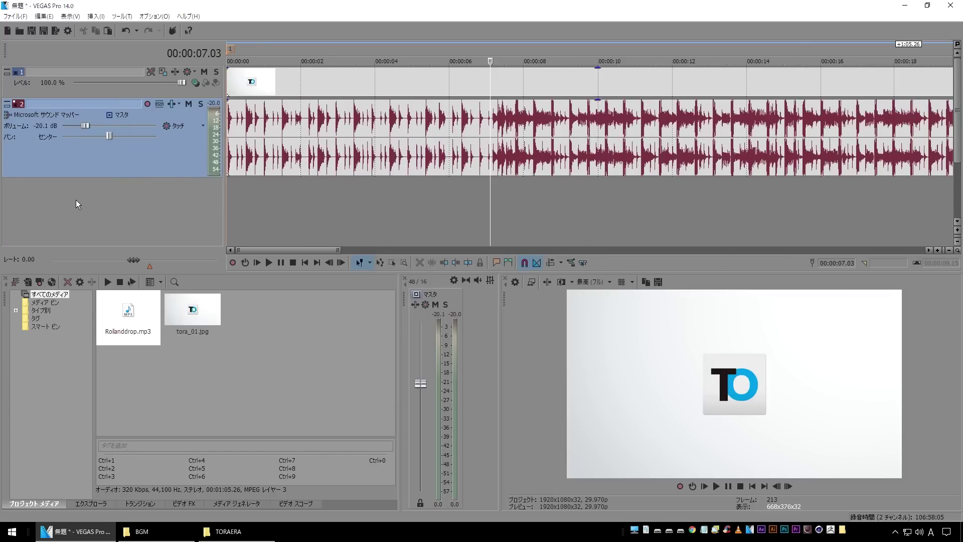
key("space")
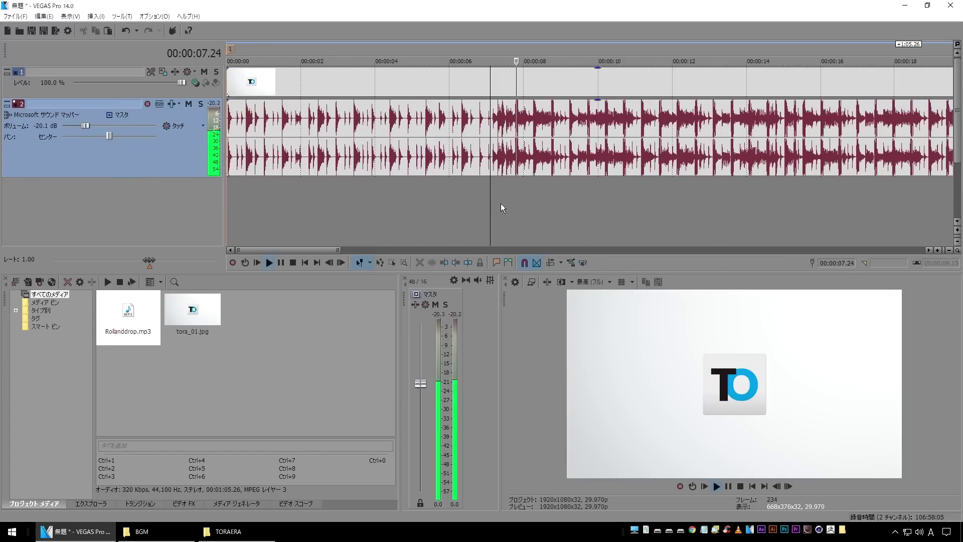
key("space")
left_click(515, 131)
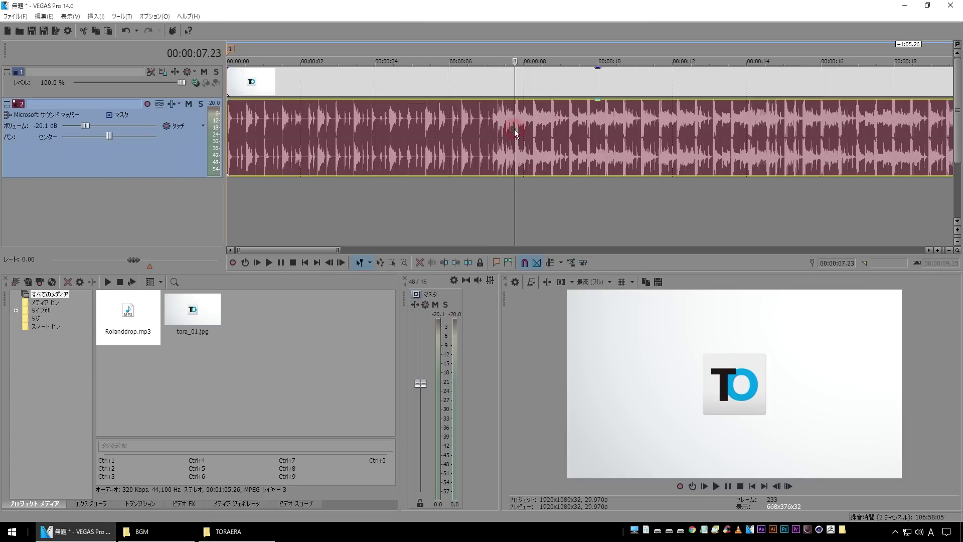
key("space")
key("space")
scroll(499, 133, "up", 3)
left_click(353, 144)
key("space")
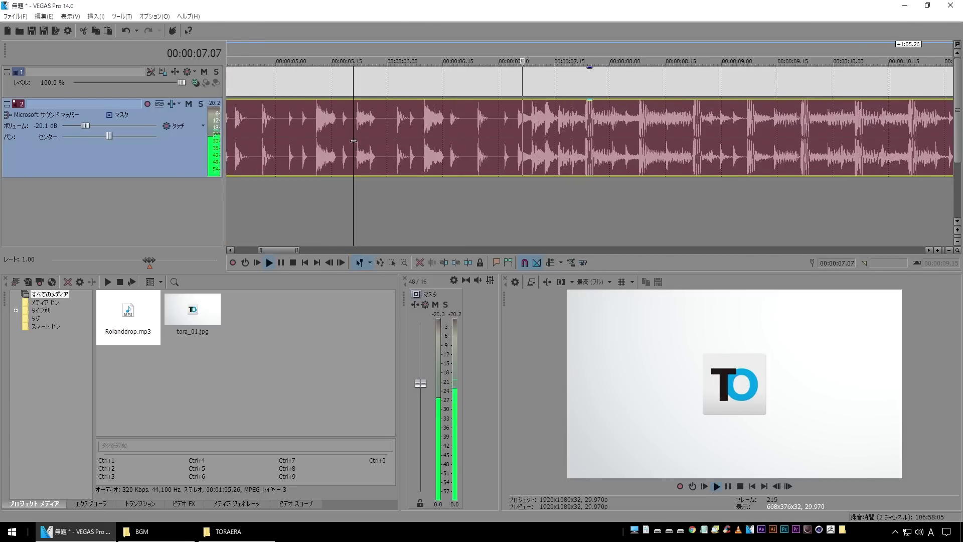
key("space")
left_click(583, 135)
key("space")
key("space")
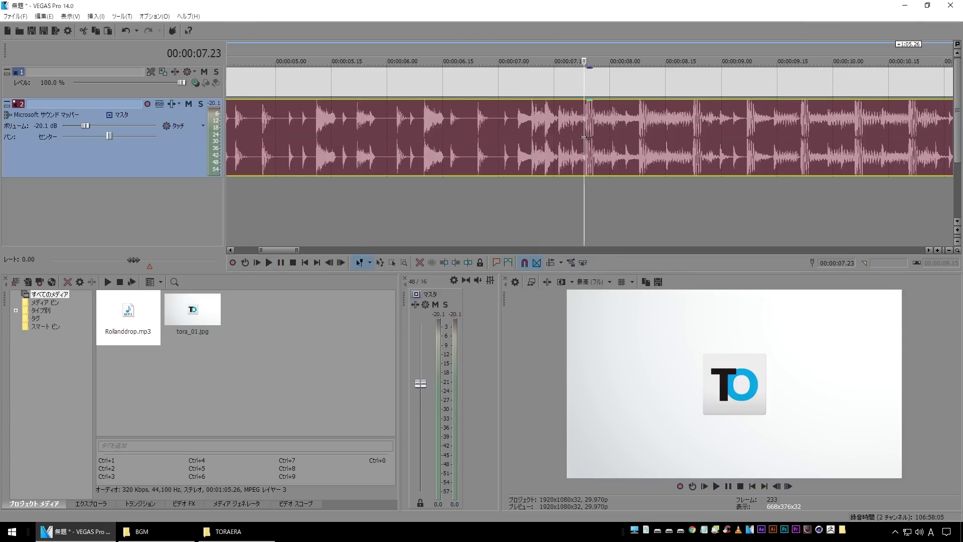
- Add unnamed marker 2 on the beat at 00:00:07.23 and play onward
key("space")
key("space")
left_click(375, 127)
key("space")
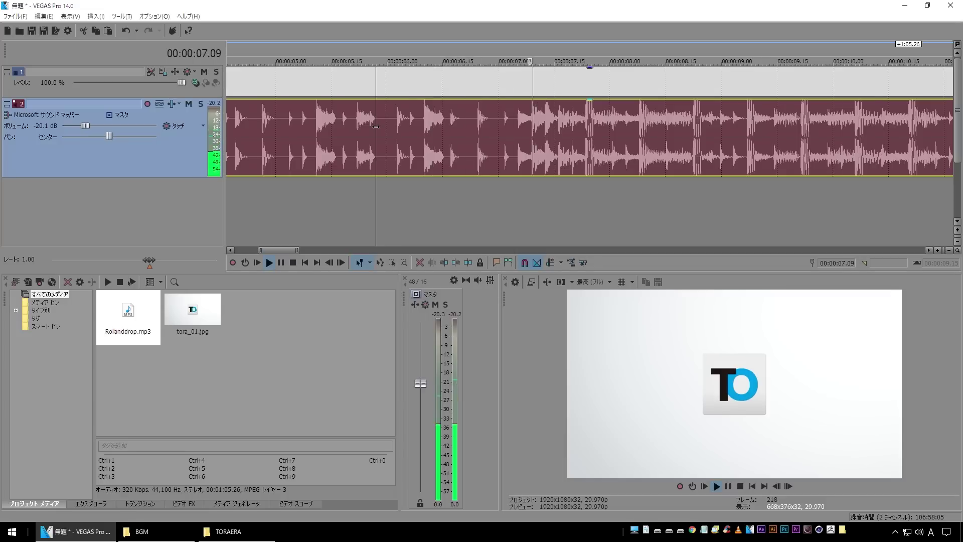
key("space")
left_click(583, 133)
key("space")
key("space")
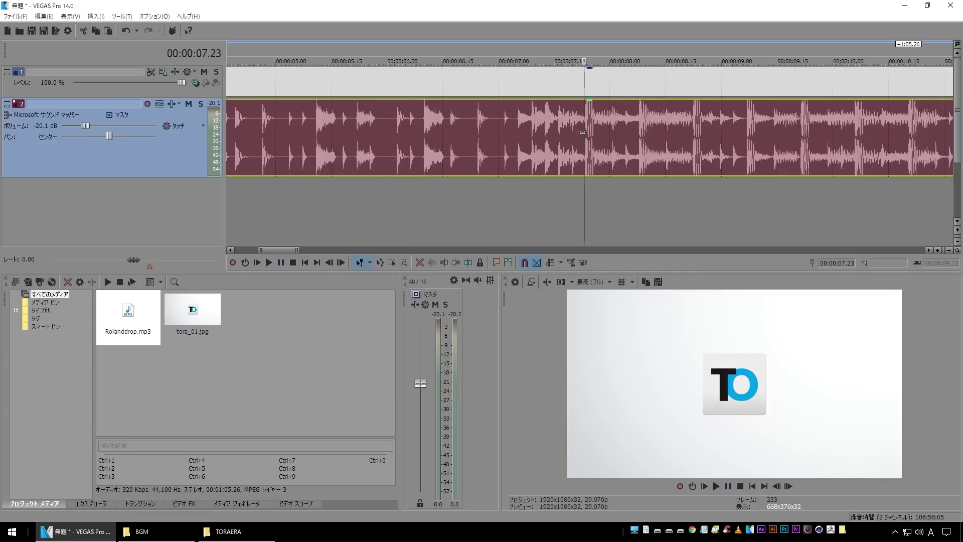
key("m")
key("Return")
scroll(547, 186, "down", 2)
key("space")
scroll(537, 183, "down", 4)
scroll(534, 182, "down", 2)
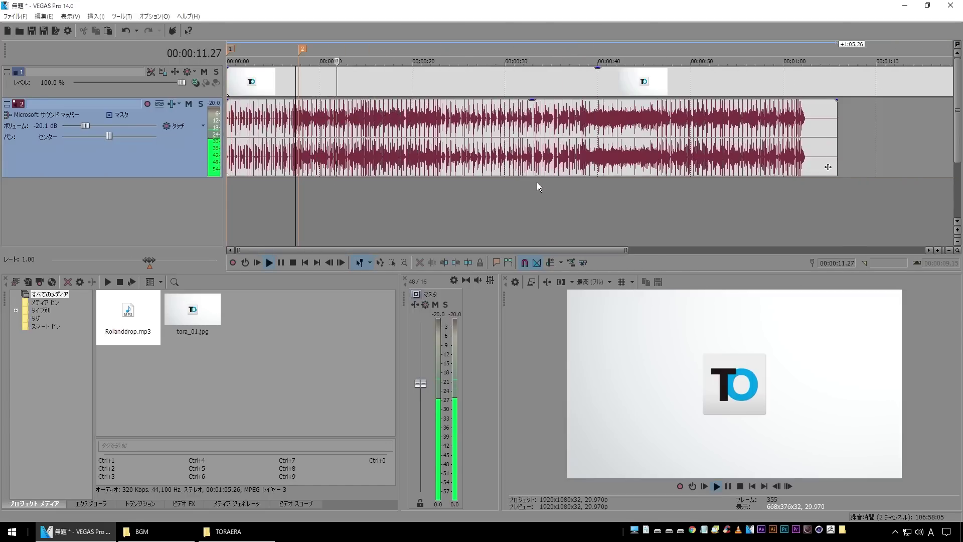
- Zoom in and play the music around 22 seconds to locate the next beat
key("Return")
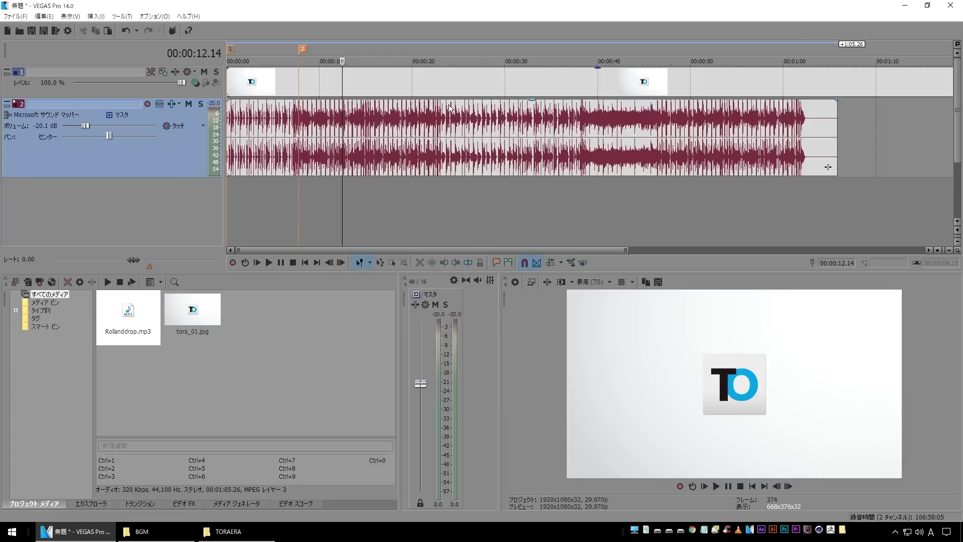
left_click(416, 122)
left_click(387, 197)
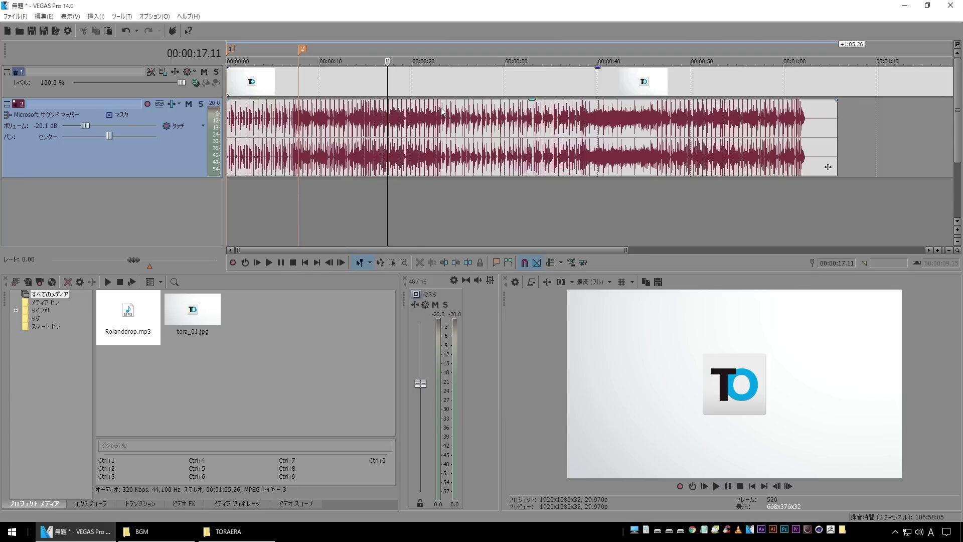
left_click(431, 194)
key("space")
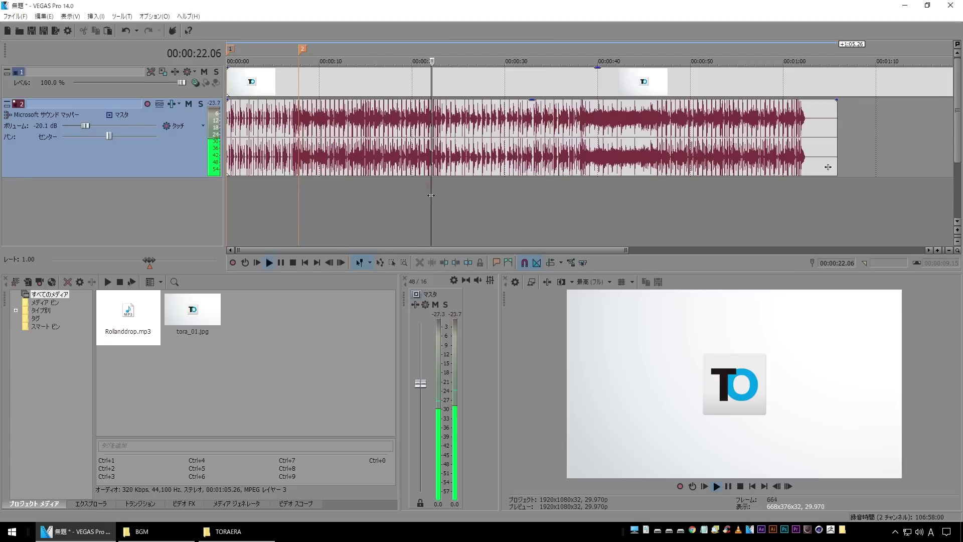
scroll(441, 191, "up", 5)
scroll(462, 181, "up", 4)
scroll(476, 173, "up", 3)
key("space")
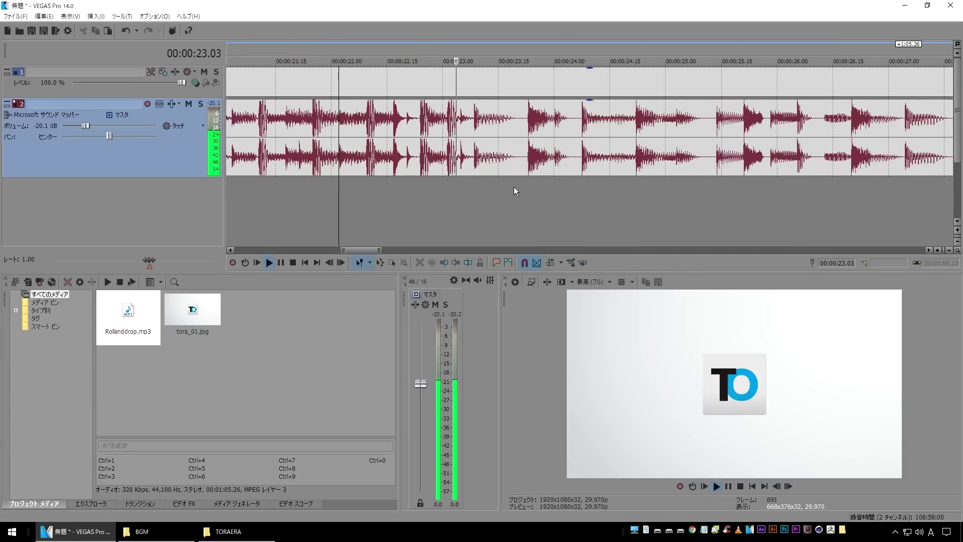
key("space")
- Add marker 3 on the beat at 00:00:23.08, then zoom back out
left_click(473, 132)
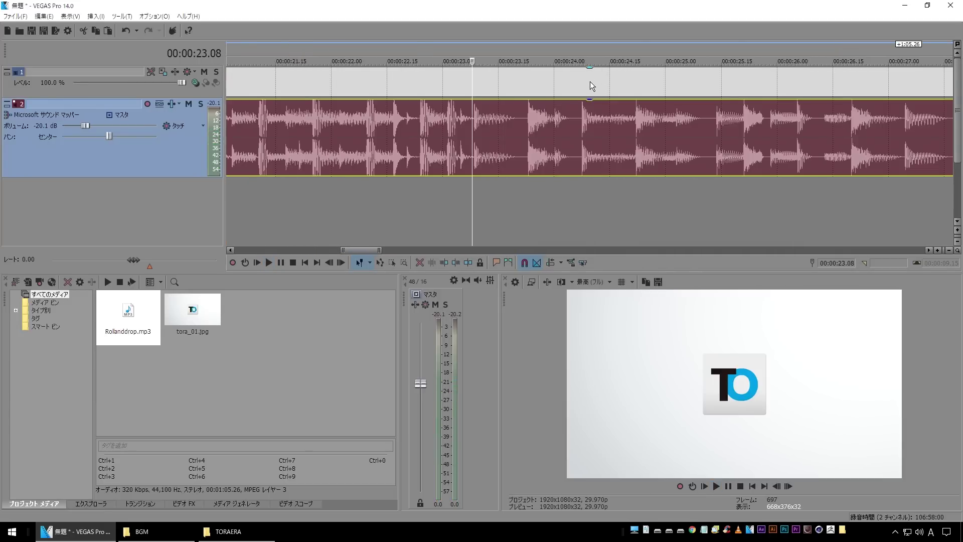
key("space")
key("space")
key("m")
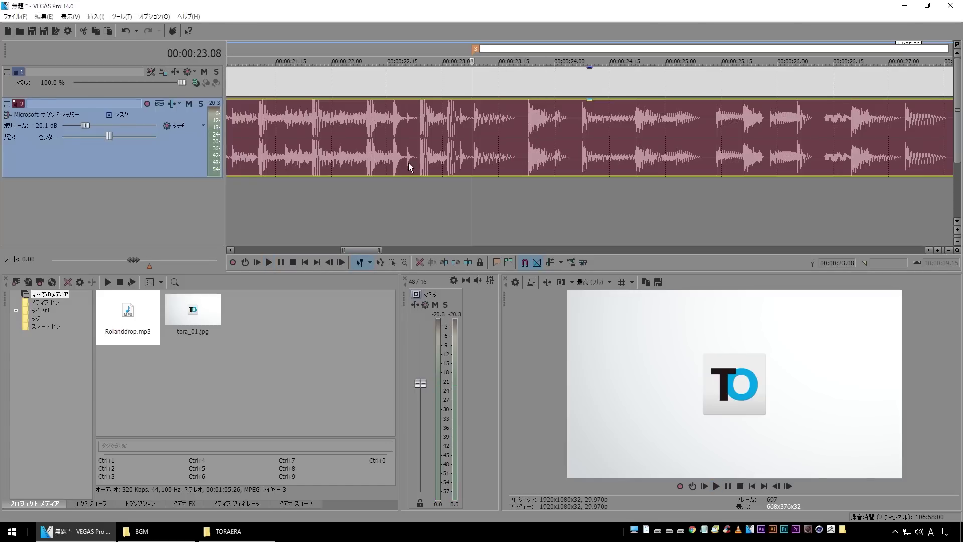
left_click(435, 130)
scroll(435, 130, "down", 3)
scroll(436, 131, "down", 3)
scroll(435, 130, "down", 3)
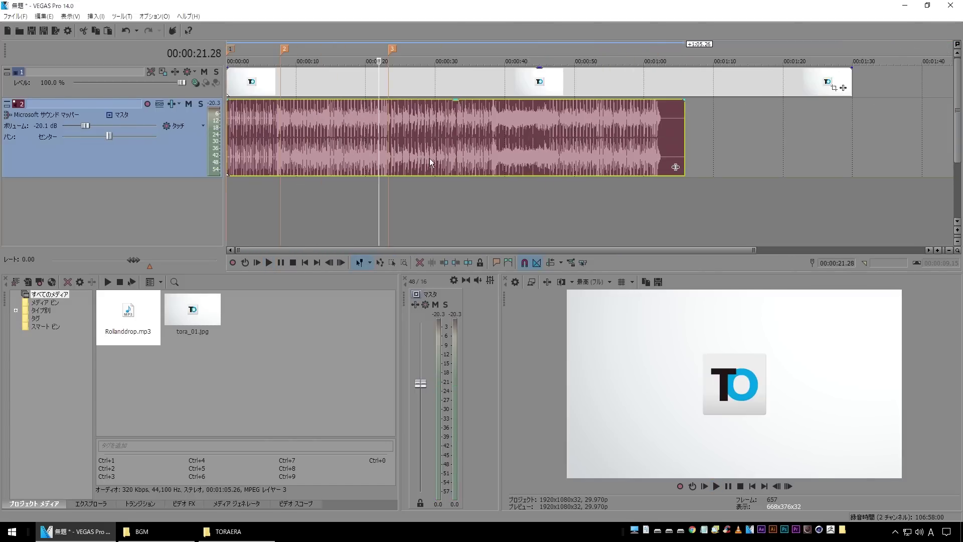
- Play the music from about 29 seconds and stop near the beat at 38 seconds
left_click(432, 196)
key("space")
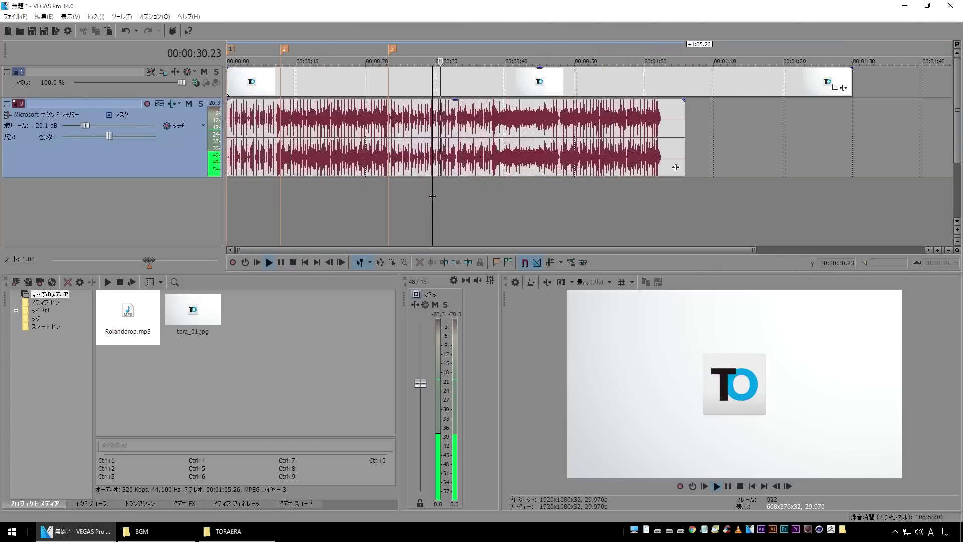
left_click(421, 191)
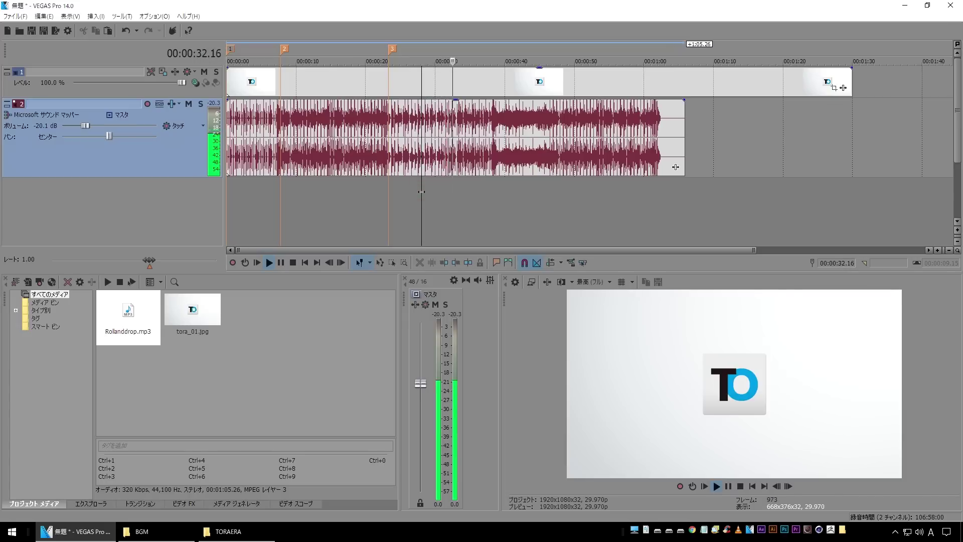
key("space")
left_click(429, 190)
key("space")
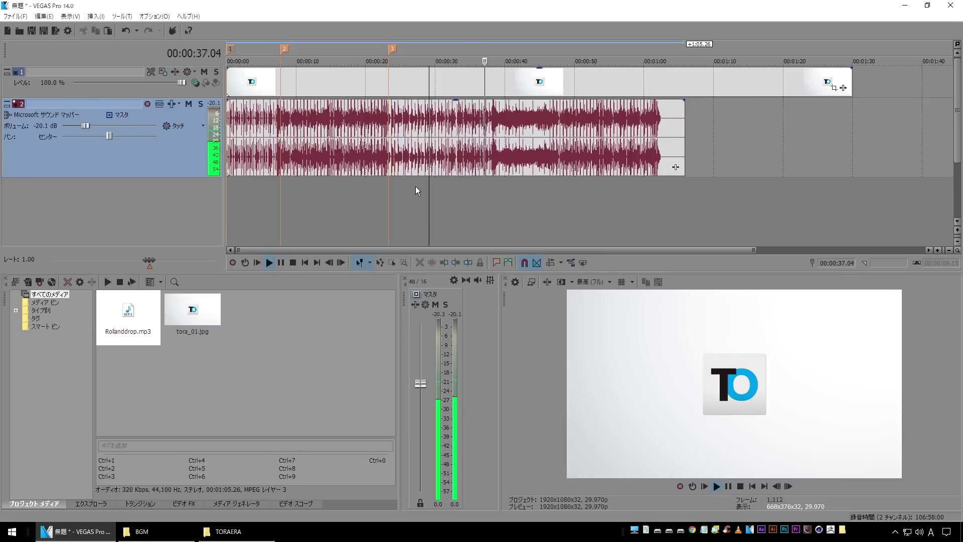
key("space")
- Zoom in, add marker 4 on the beat at 00:00:38.22, and resume playing from about 45 seconds
left_click(491, 141)
scroll(492, 136, "up", 6)
scroll(492, 140, "up", 2)
key("space")
key("space")
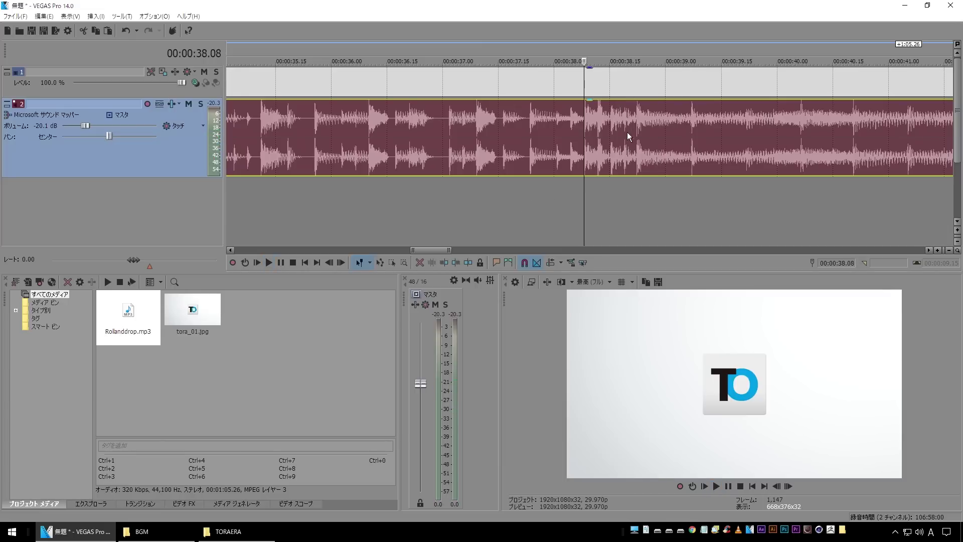
left_click(635, 137)
key("space")
key("space")
key("m")
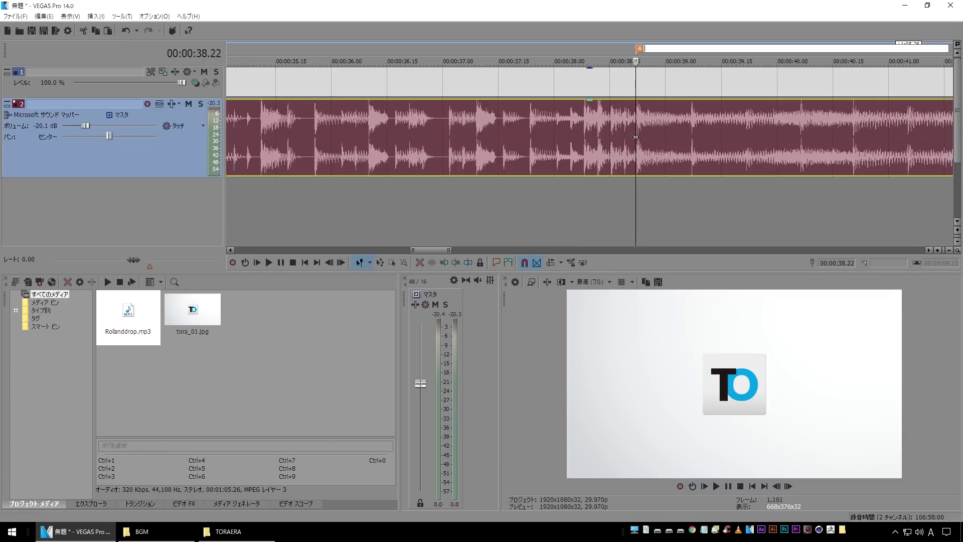
scroll(615, 133, "down", 10)
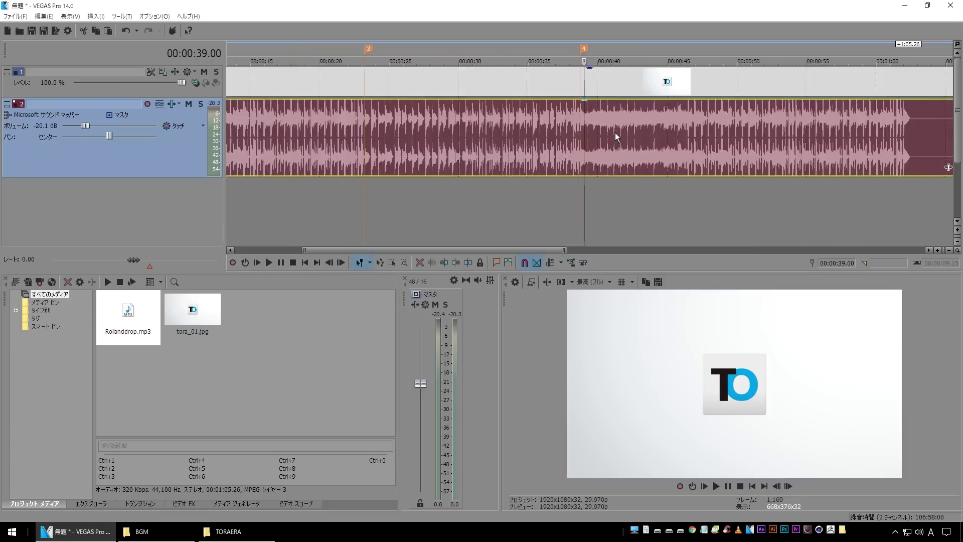
left_click(543, 197)
key("space")
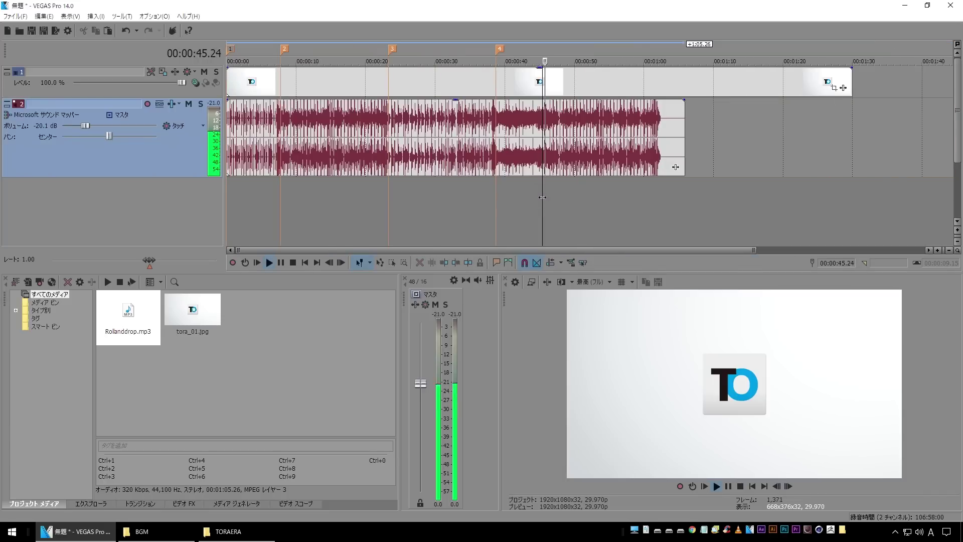
- Zoom in around 46 s and add unnamed marker 5 on the beat at 00:00:46.14
scroll(543, 198, "up", 8)
key("space")
key("space")
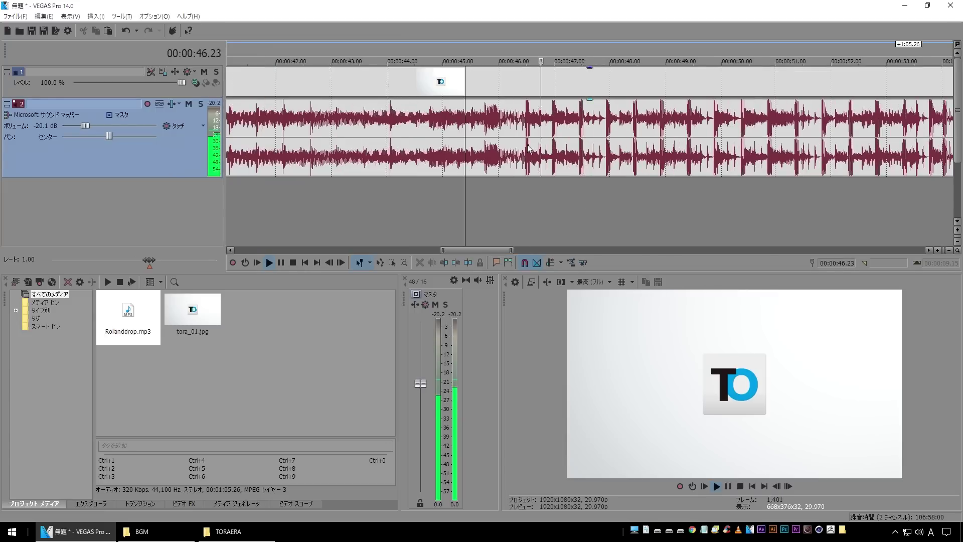
key("space")
left_click(525, 135)
scroll(525, 138, "up", 5)
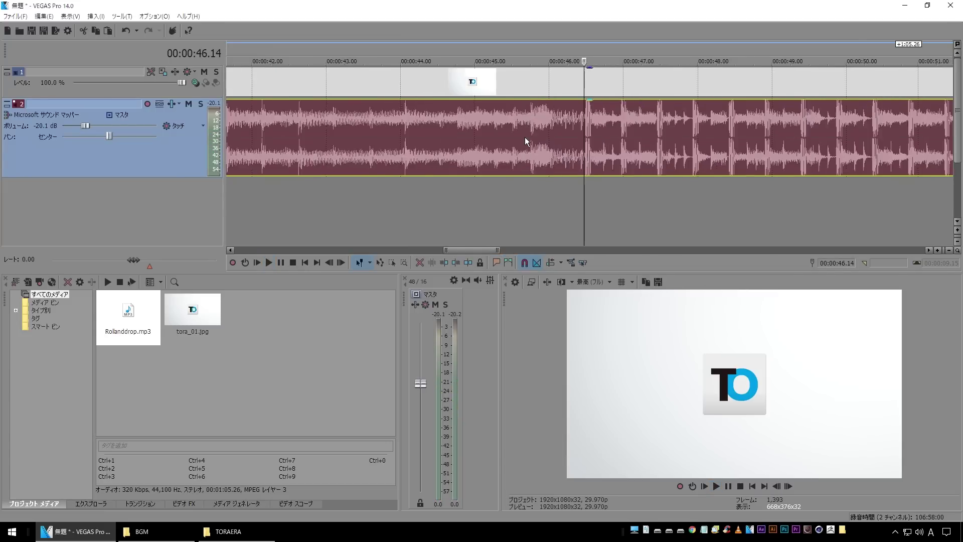
scroll(525, 137, "up", 1)
key("space")
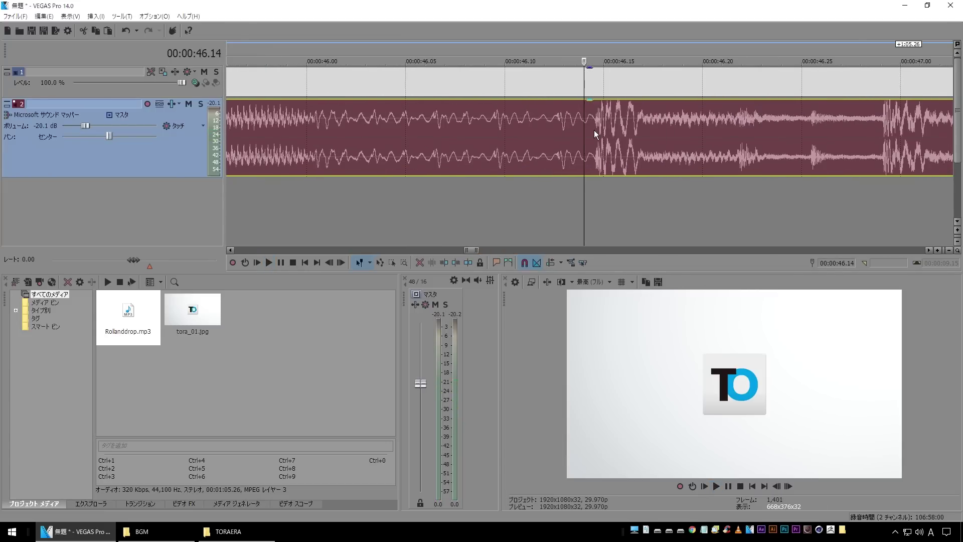
key("space")
key("m")
key("Return")
- Zoom back out and play the end of the music from about one minute
scroll(568, 137, "down", 3)
scroll(568, 137, "down", 3)
scroll(567, 137, "down", 2)
scroll(568, 137, "down", 3)
scroll(568, 137, "down", 2)
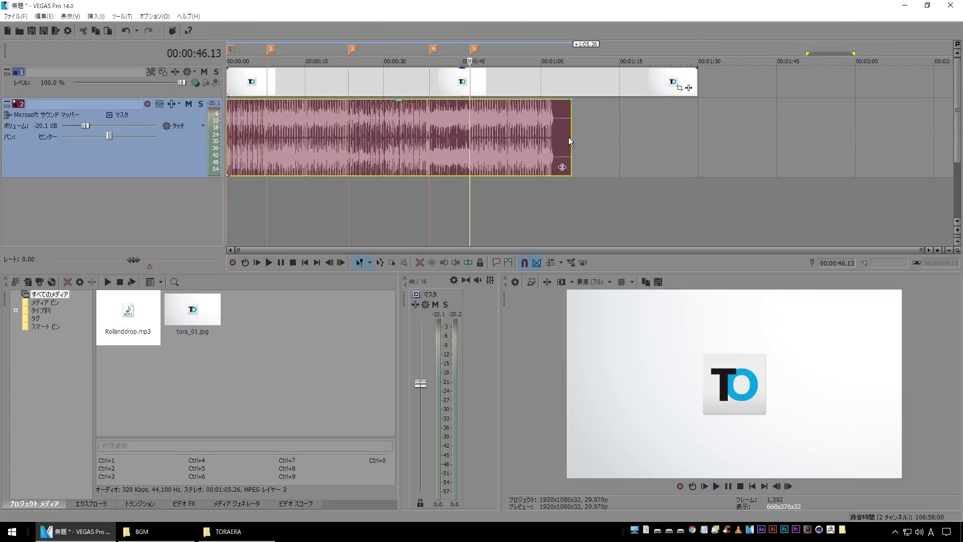
left_click(540, 190)
key("space")
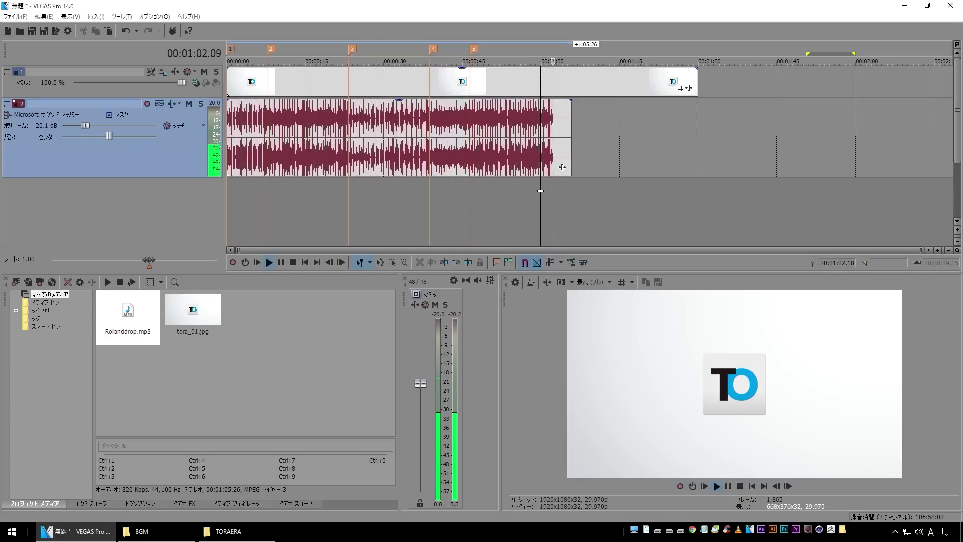
key("Return")
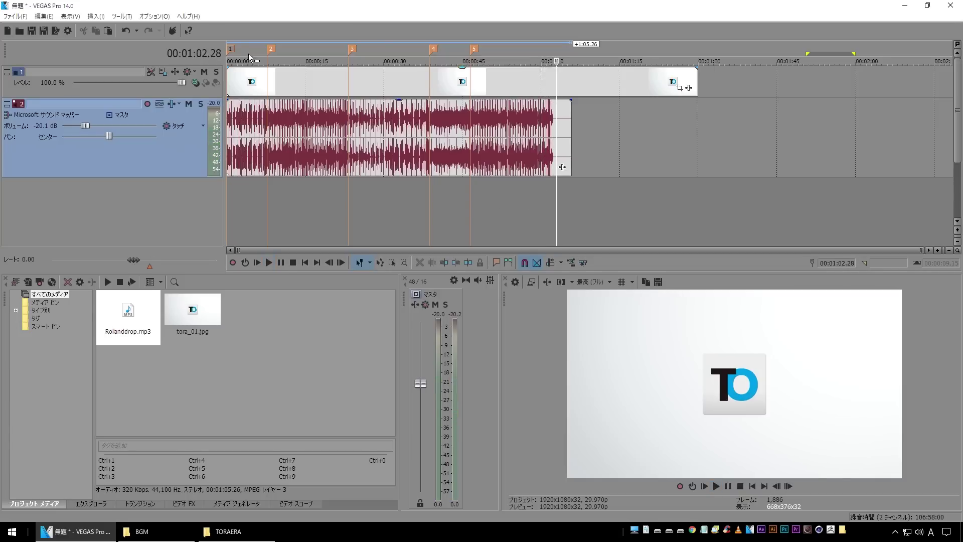
double_click(250, 48)
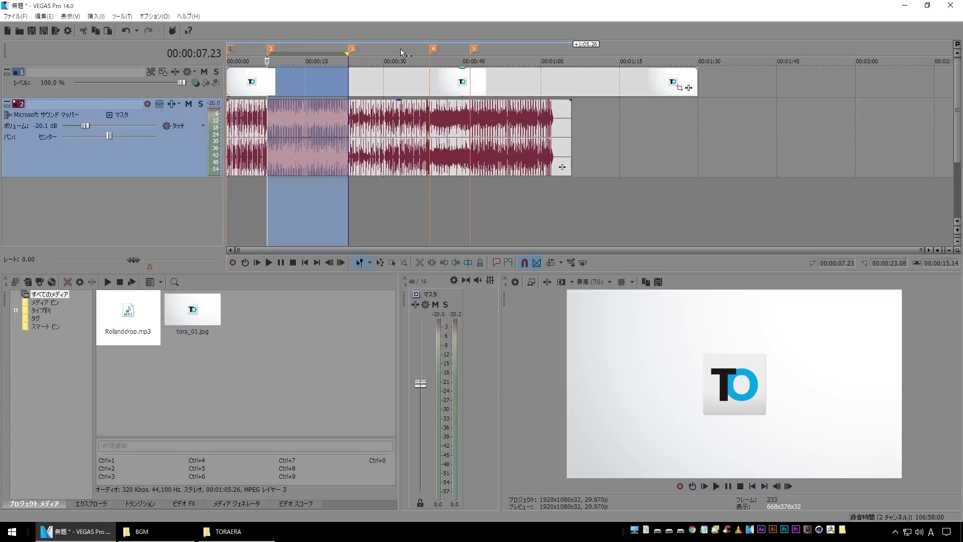
double_click(401, 50)
double_click(451, 51)
double_click(496, 50)
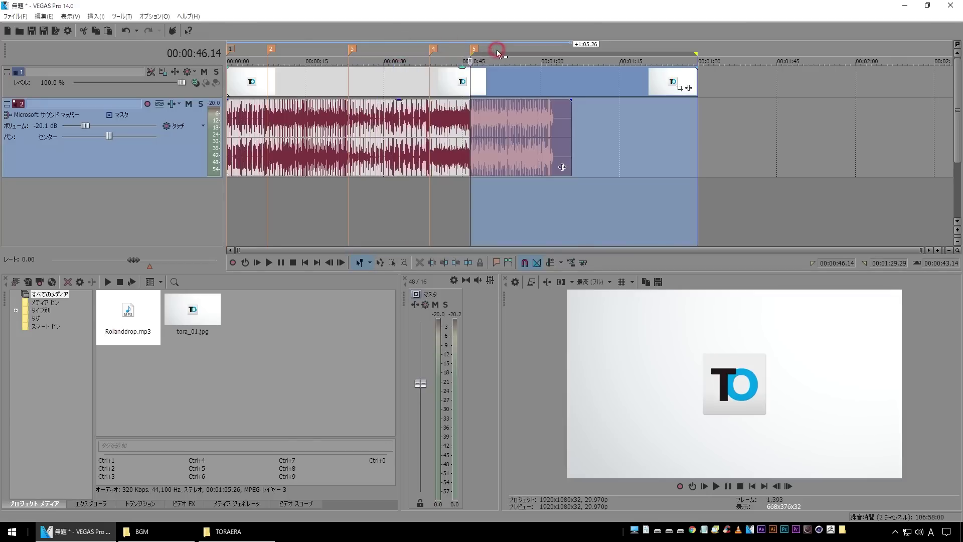
left_click(456, 199)
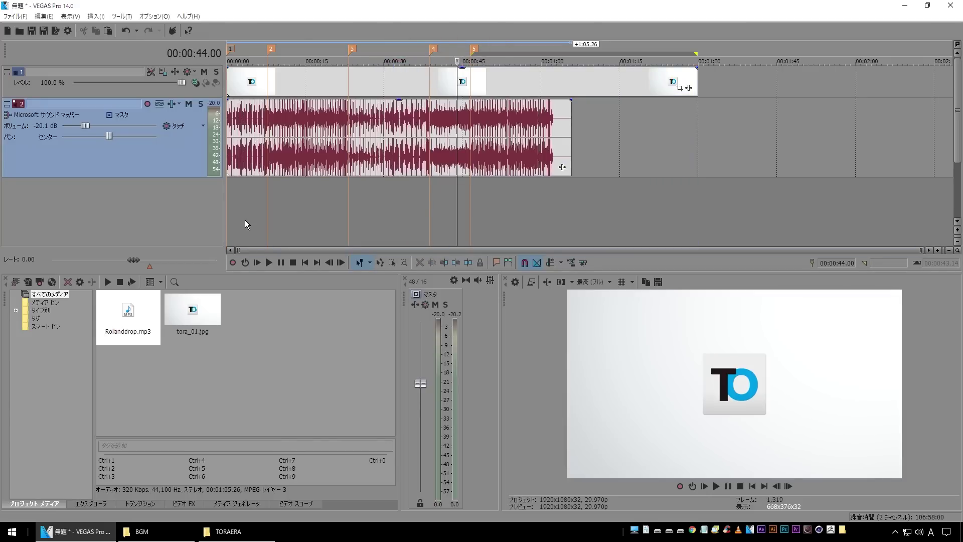
- Play the whole project from the start, jumping through markers 2, 3, 4 and 5
left_click(305, 263)
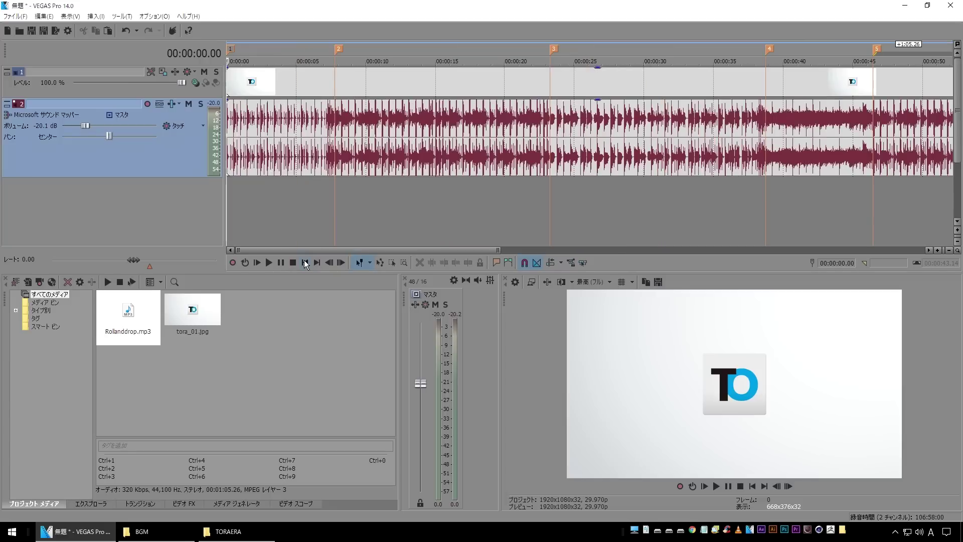
key("Down")
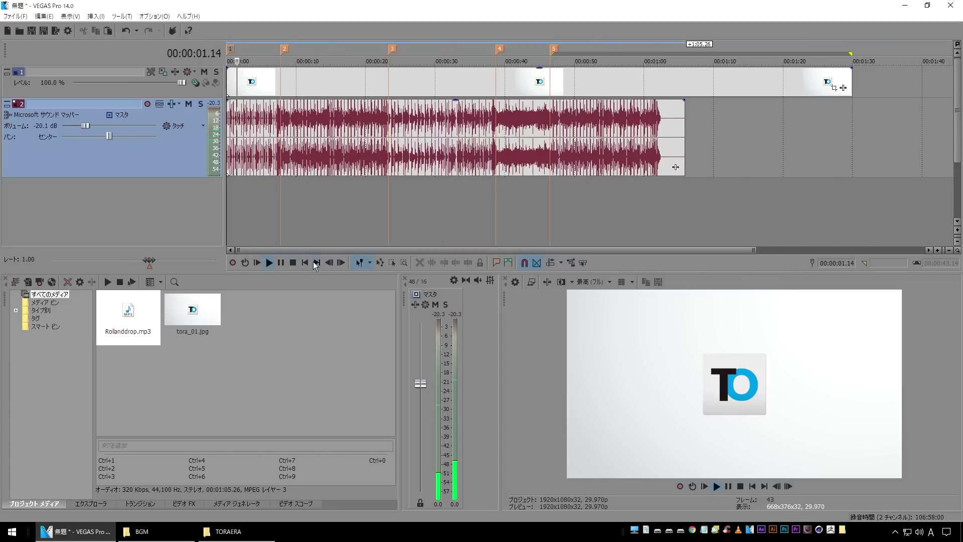
left_click(279, 222)
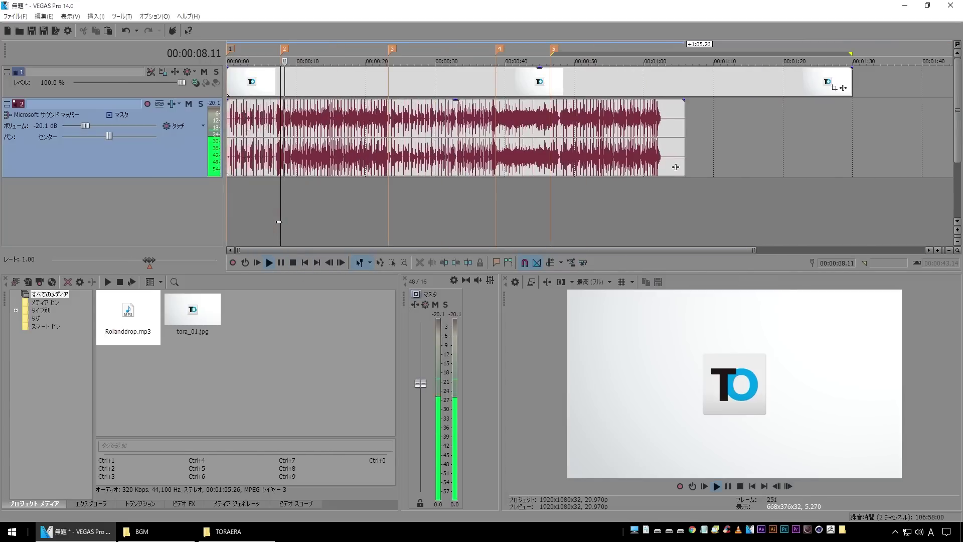
left_click(387, 227)
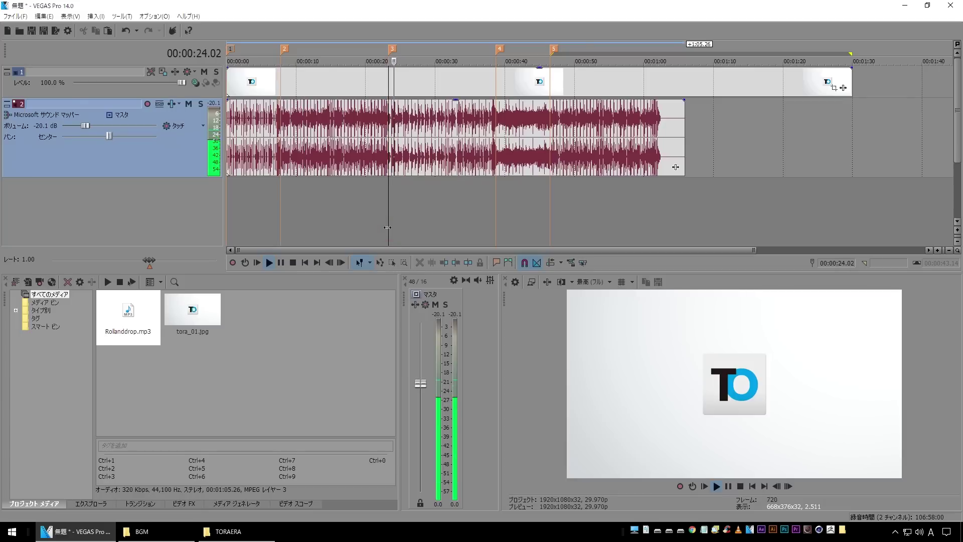
left_click(494, 219)
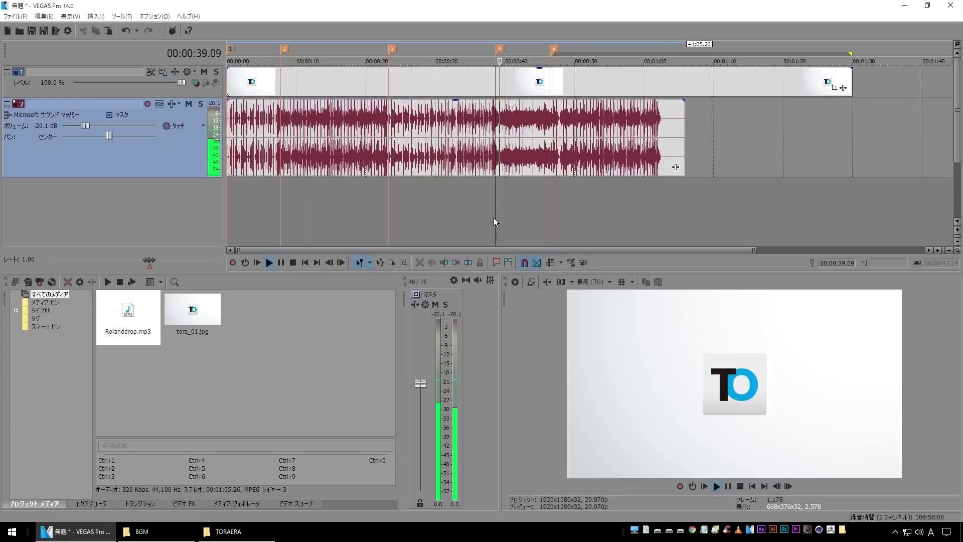
left_click(549, 220)
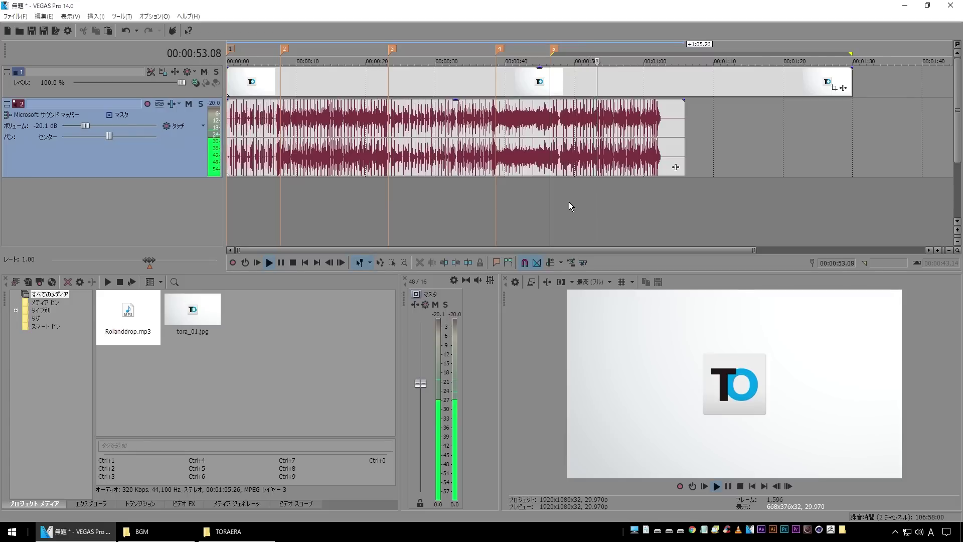
key("Return")
- Audition from marker 2 and around 46 seconds, then select the music event at marker 5
scroll(570, 198, "down", 2)
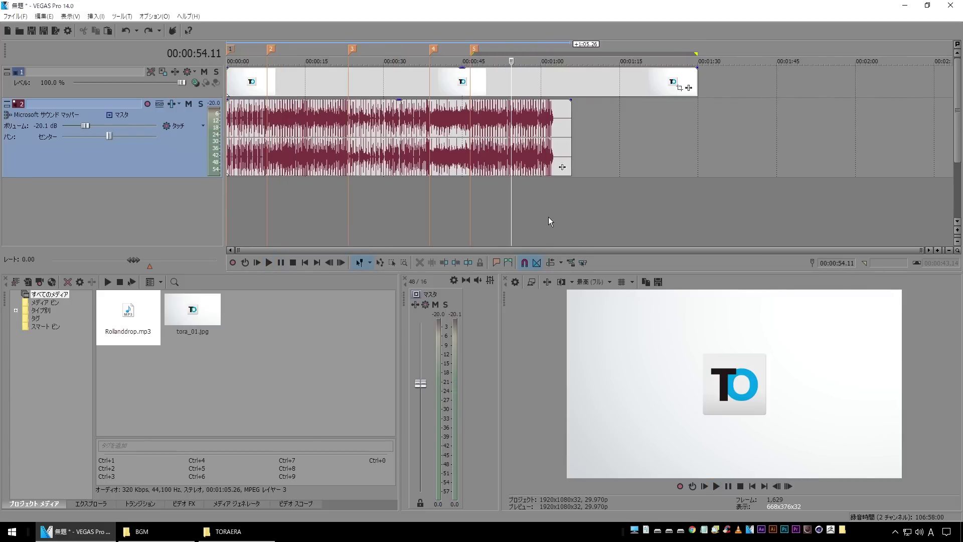
left_click(268, 204)
key("space")
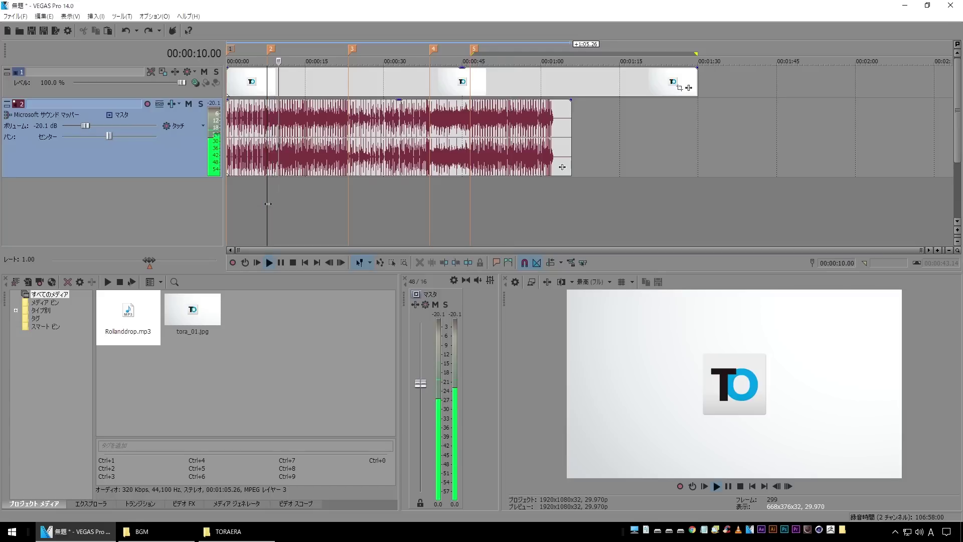
key("space")
left_click(470, 209)
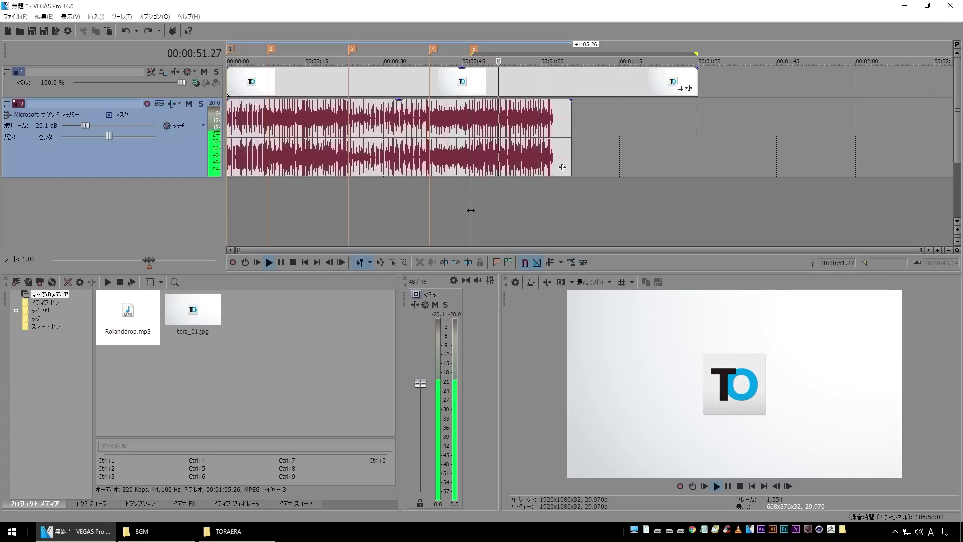
left_click(542, 200)
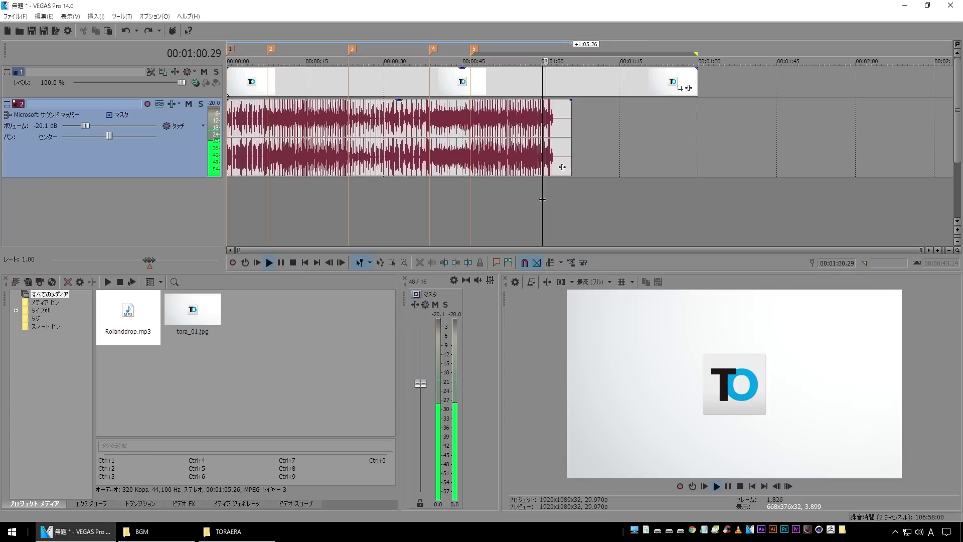
key("space")
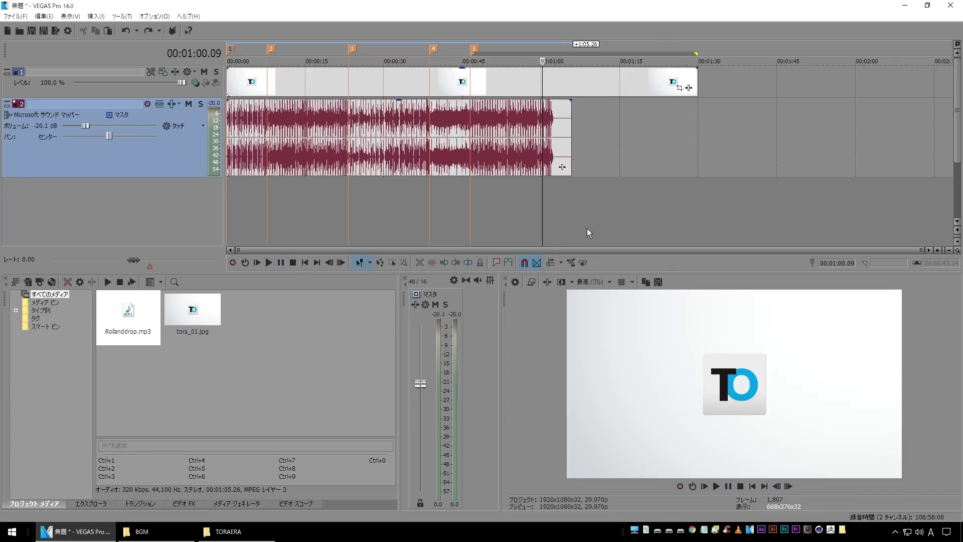
left_click(470, 126)
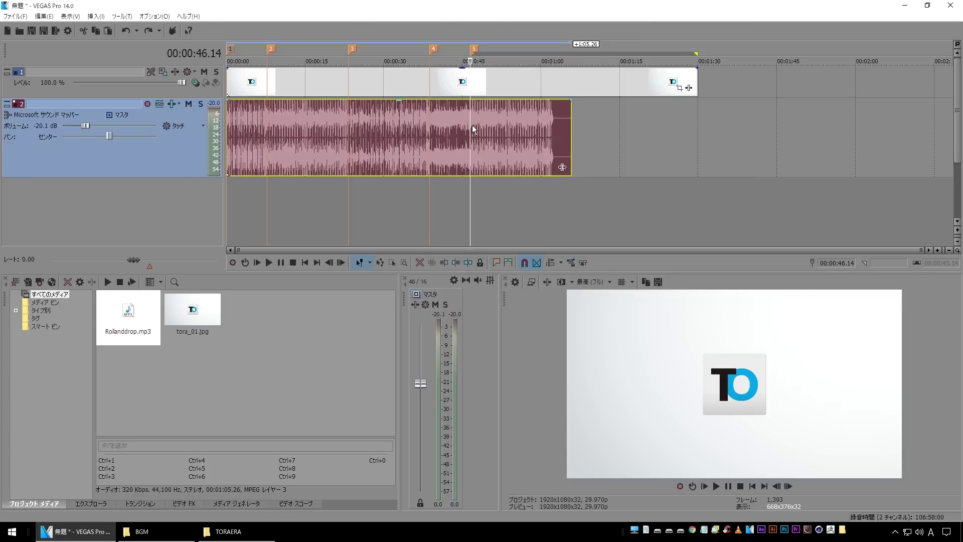
- Split the music at marker 5 and delete the part after it
key("s")
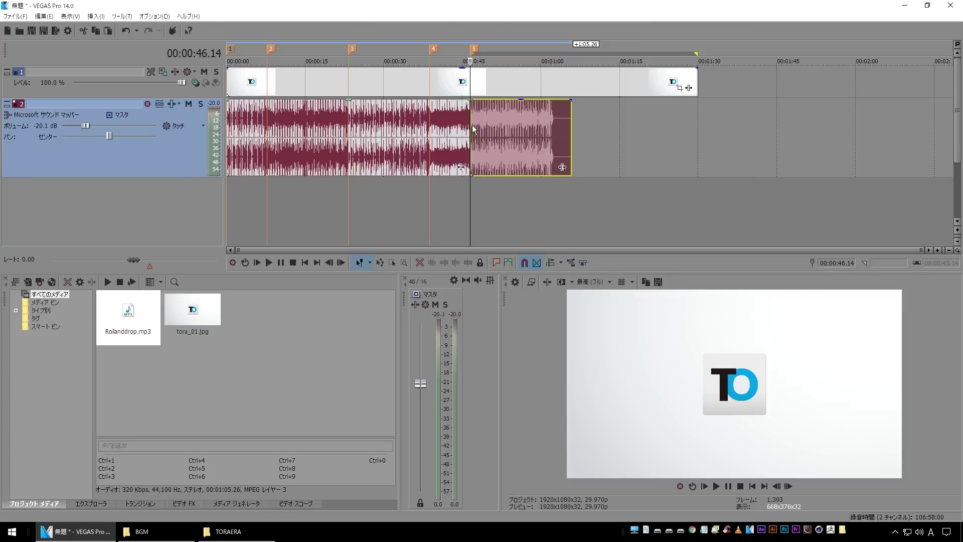
left_click_drag(504, 123, 547, 122)
key("Delete")
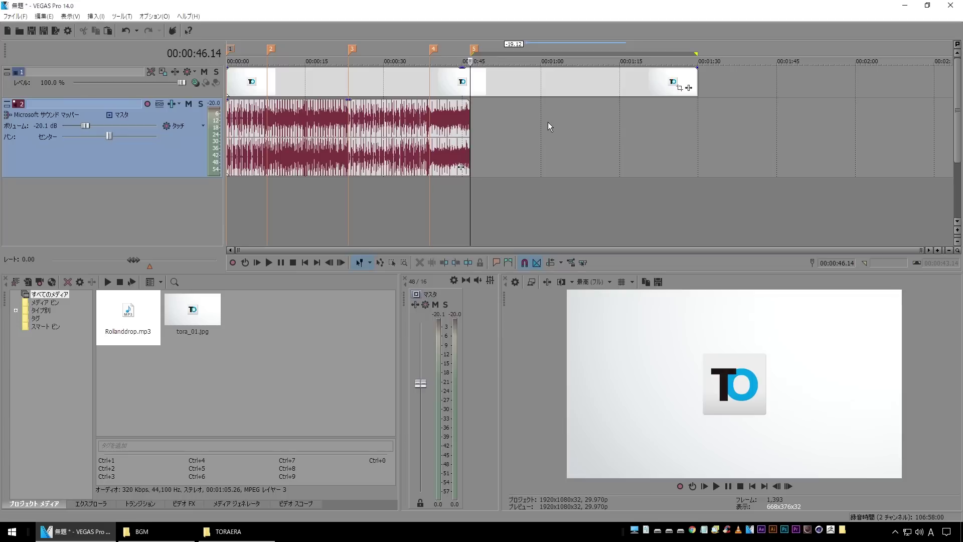
- Try splitting the music at 7.23, then undo that split
left_click(266, 121)
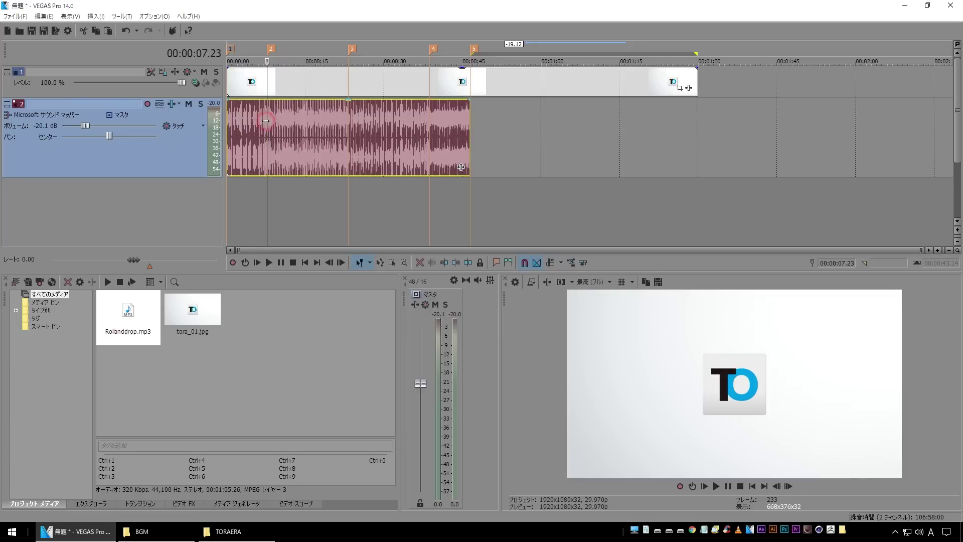
key("space")
key("space")
key("s")
left_click(288, 121)
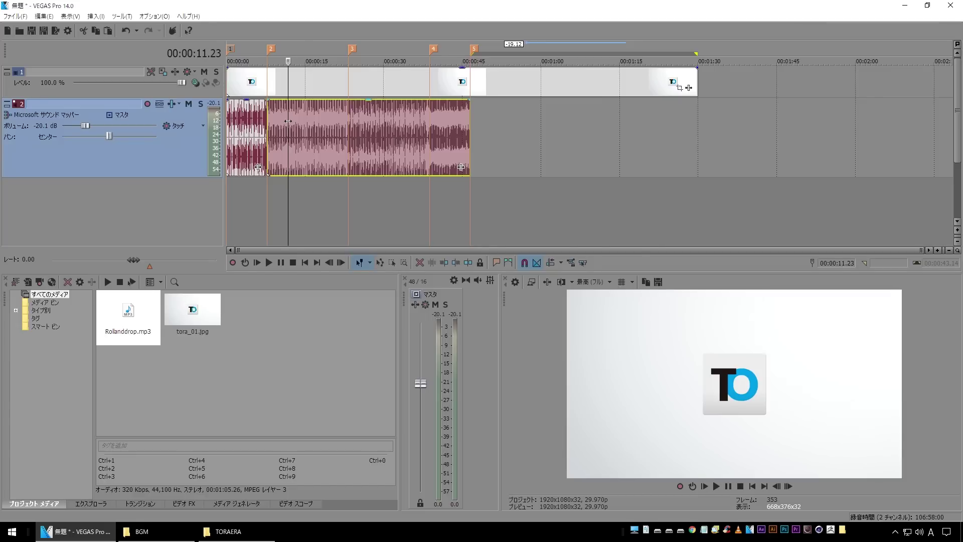
key("ctrl+z")
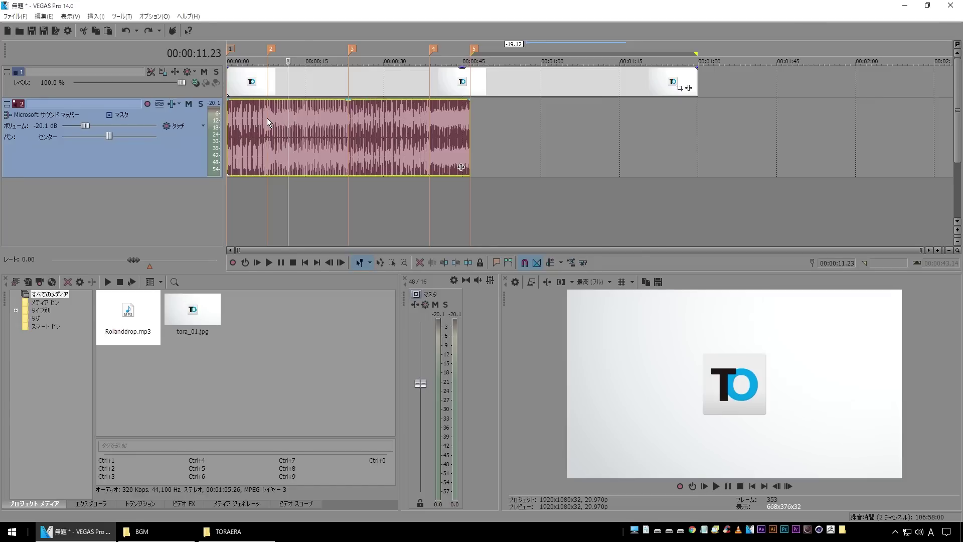
- Paste a copy of the music at the first event's end, running to about 1:25, and play it
left_click(267, 118)
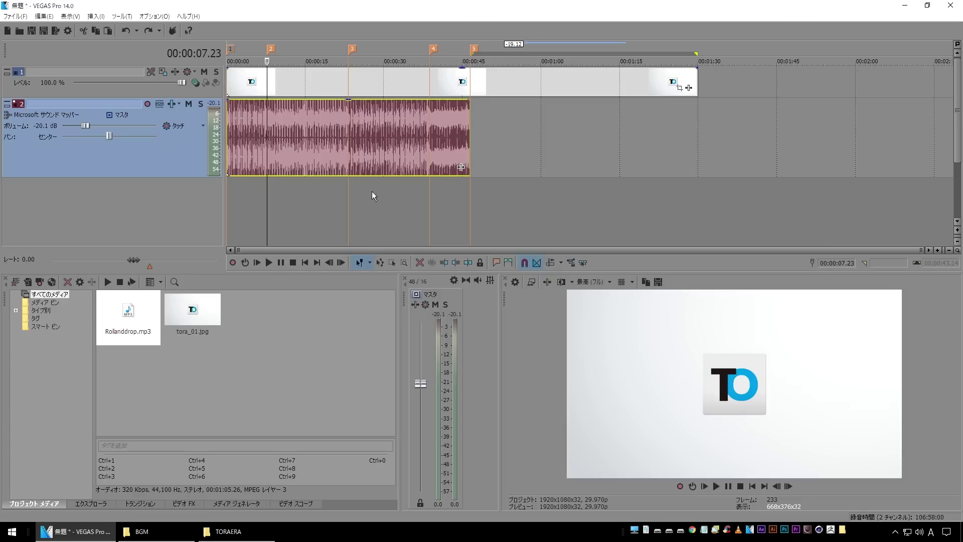
left_click(469, 106)
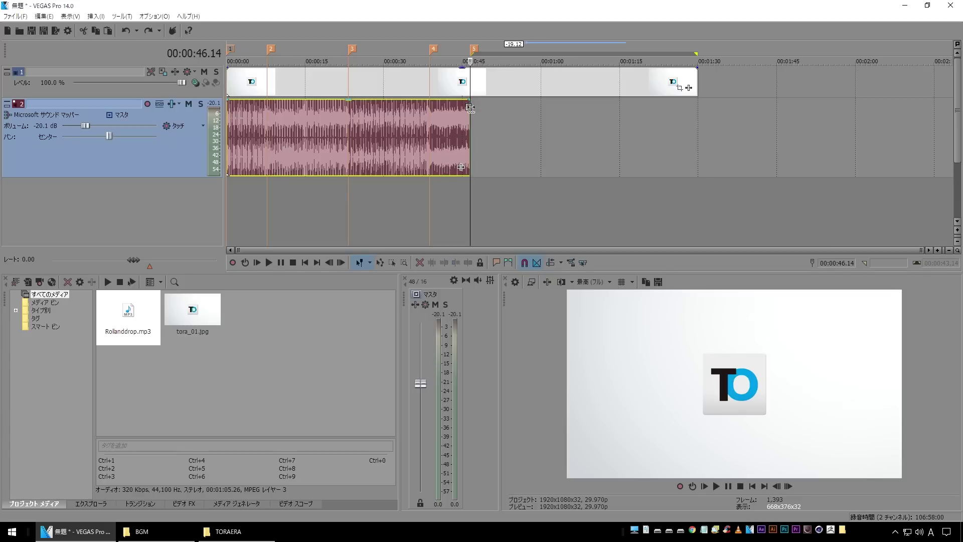
key("ctrl+v")
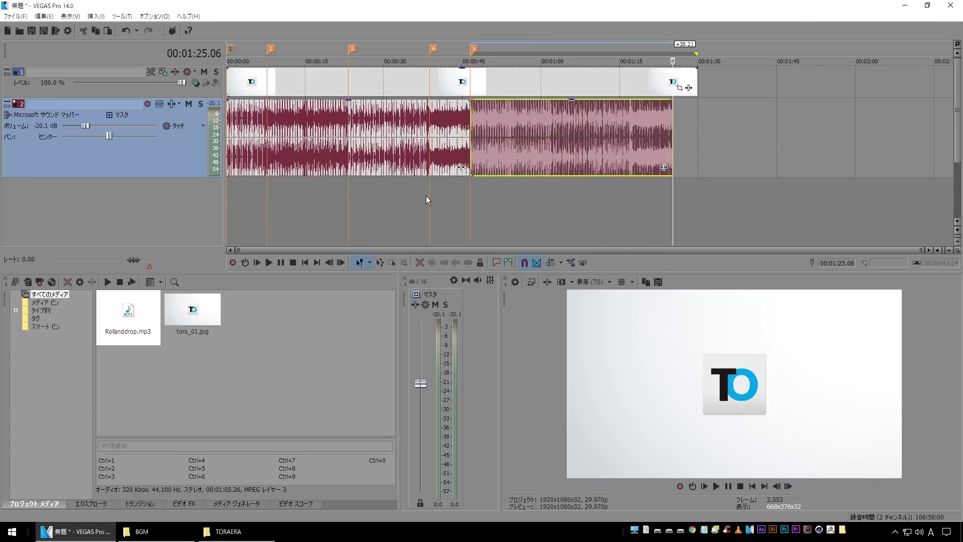
left_click(267, 198)
key("space")
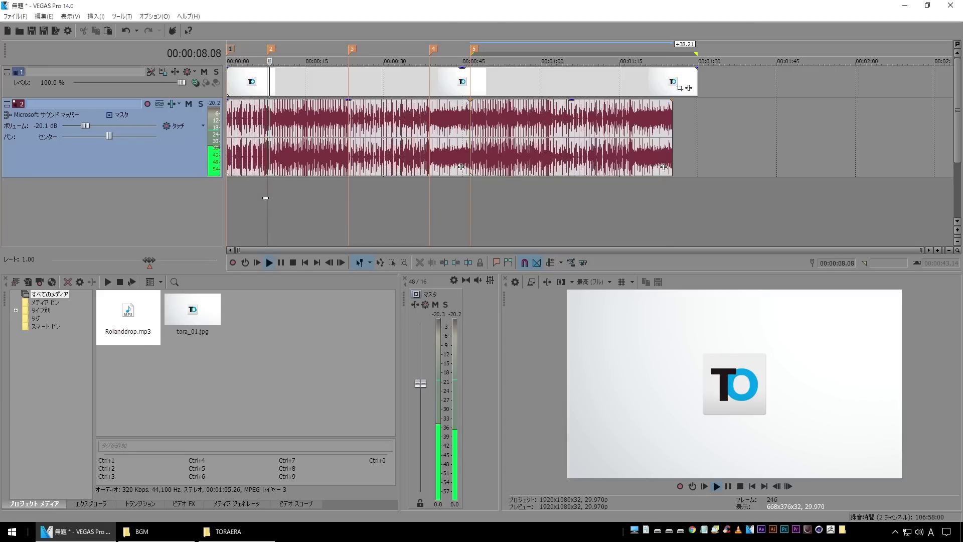
- Play back across the music, checking the join between the two clips
left_click(348, 199)
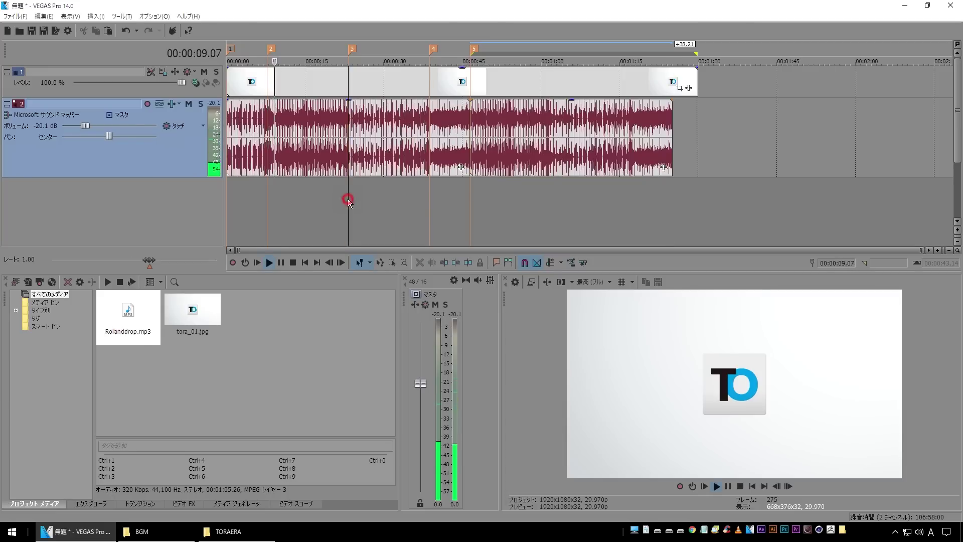
left_click(431, 202)
left_click(452, 198)
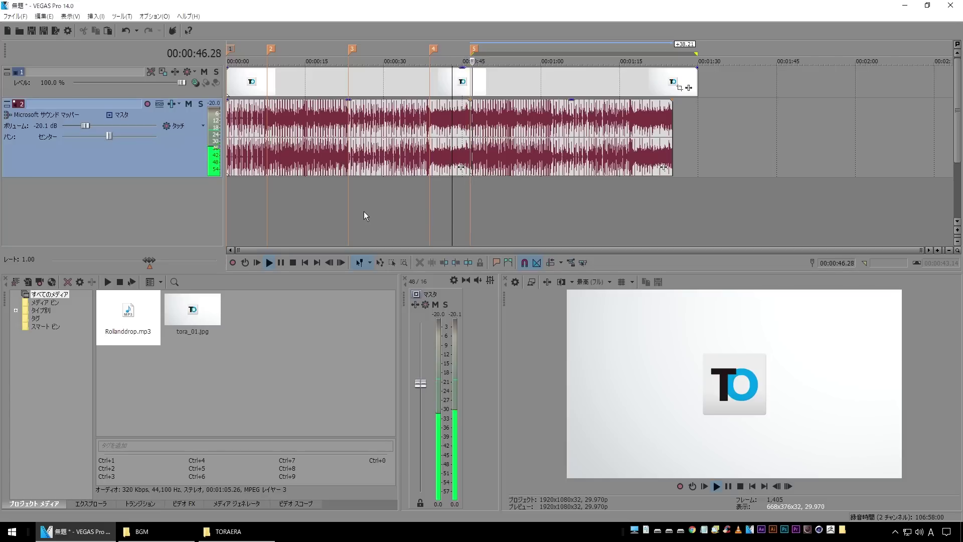
left_click(269, 196)
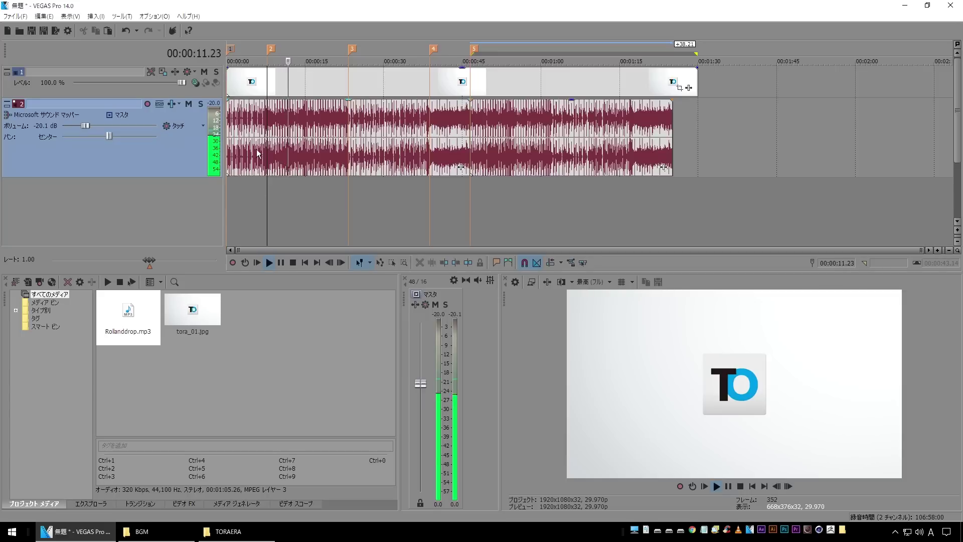
key("space")
- Drag the second music clip's right edge past the video's 1:30 end and preview the ending
left_click(285, 162)
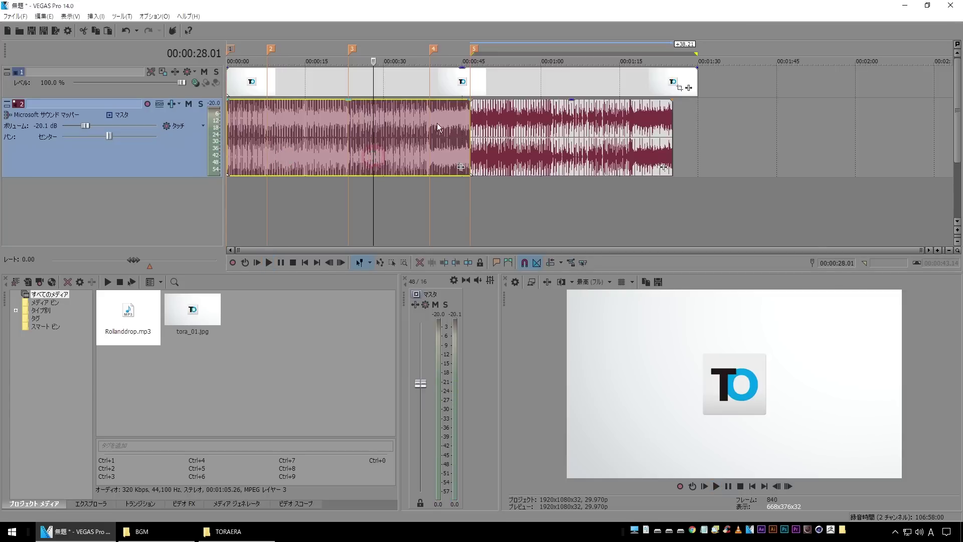
left_click_drag(490, 112, 651, 118)
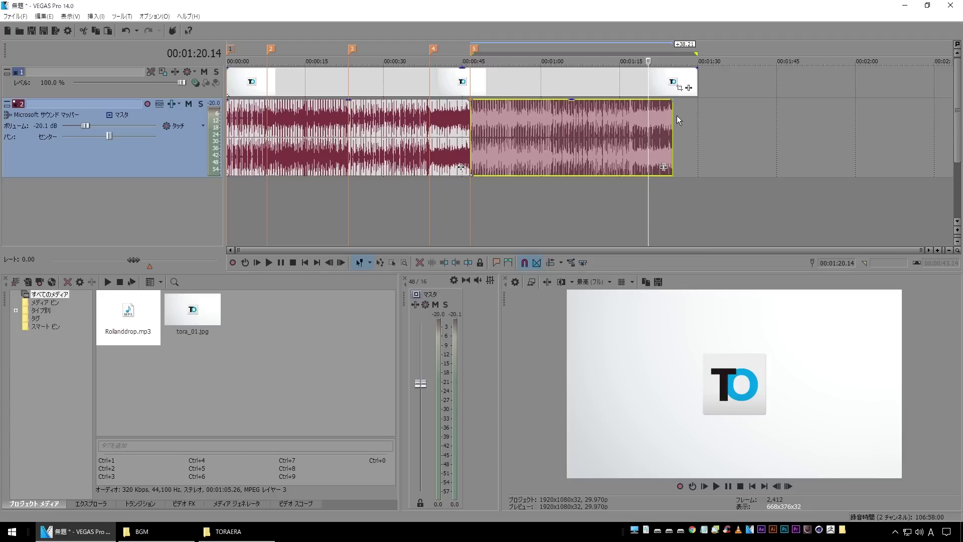
left_click_drag(672, 114, 775, 119)
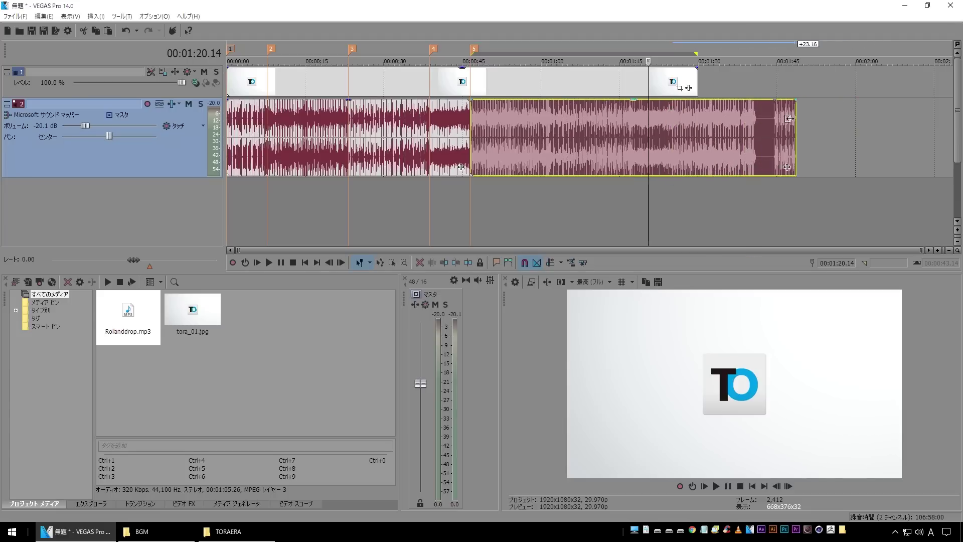
left_click(669, 196)
key("space")
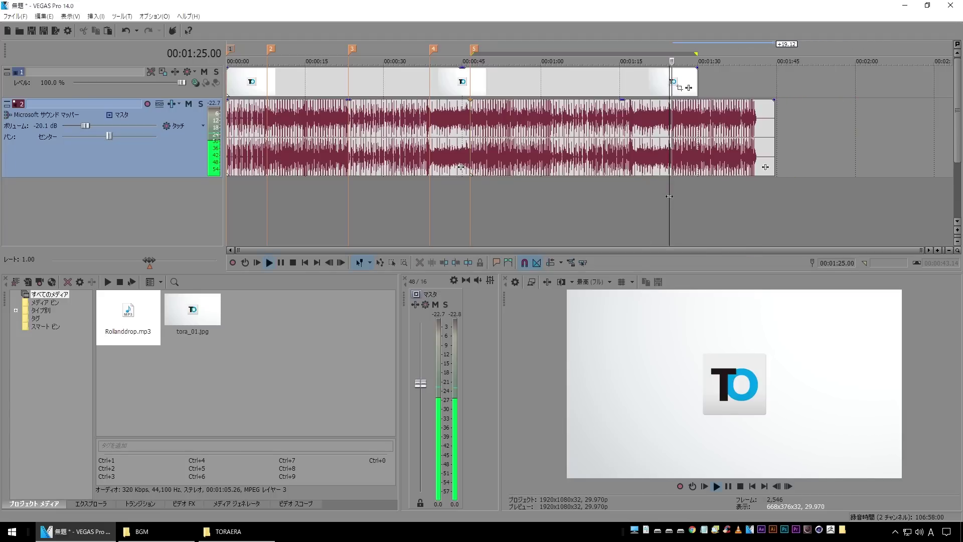
left_click(745, 190)
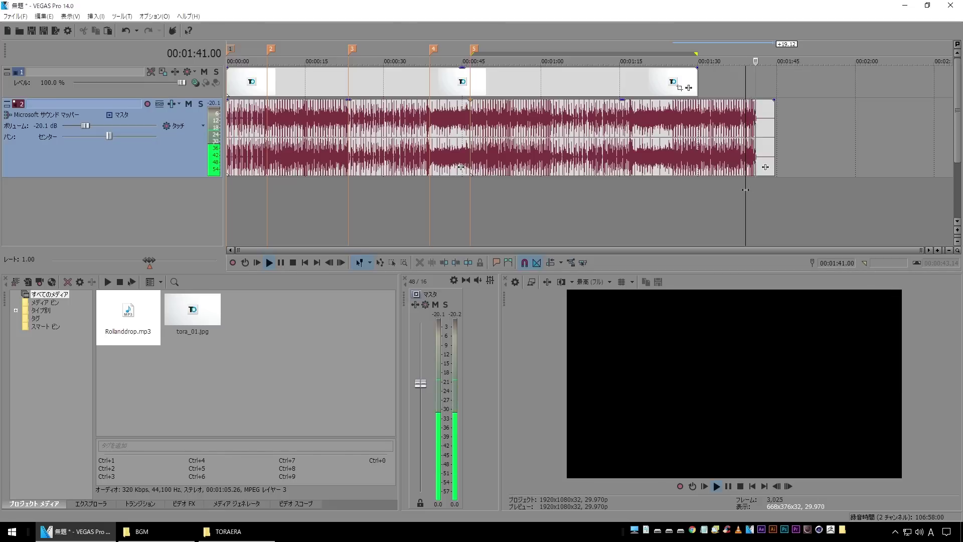
key("space")
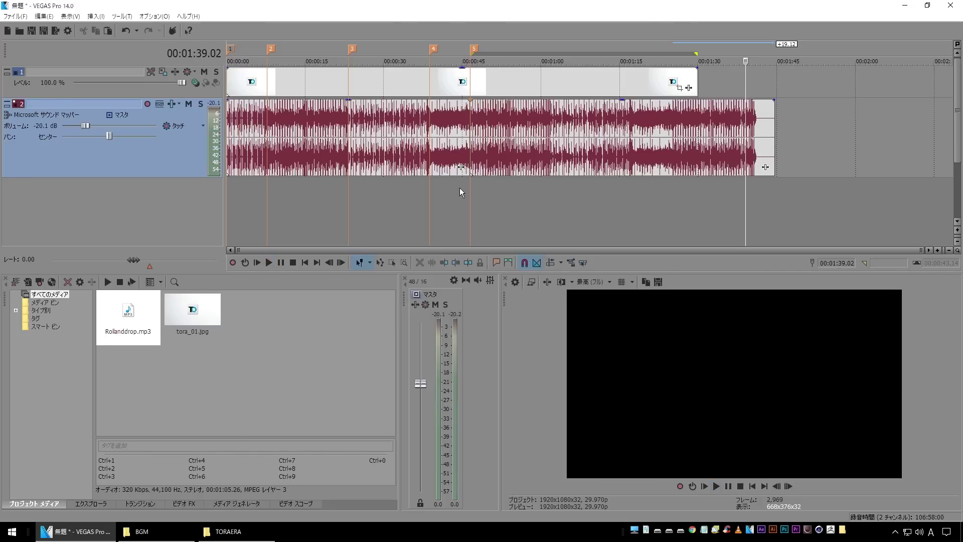
left_click(695, 125)
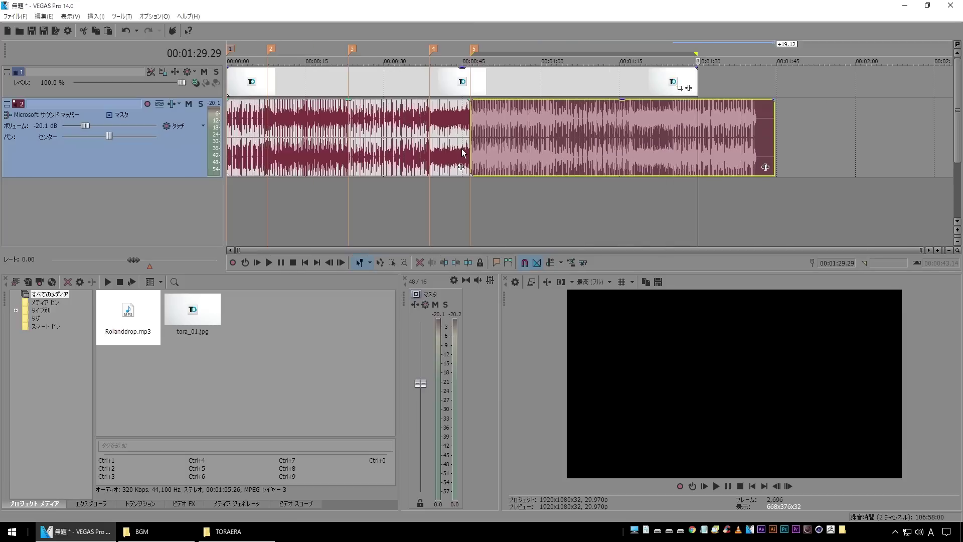
left_click(464, 201)
- Preview the join between the two music clips and set the edit point at 46.02
scroll(477, 205, "up", 10)
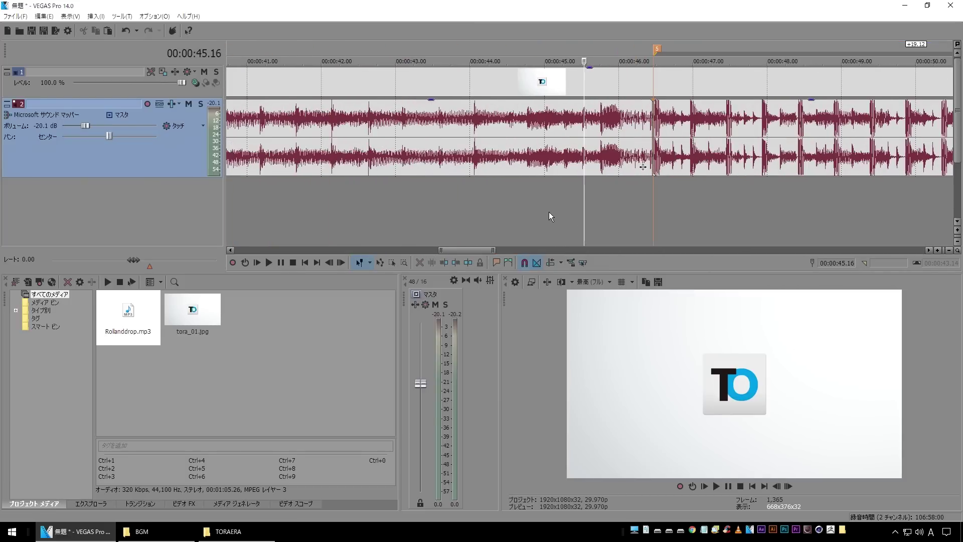
key("space")
key("space")
left_click(684, 118)
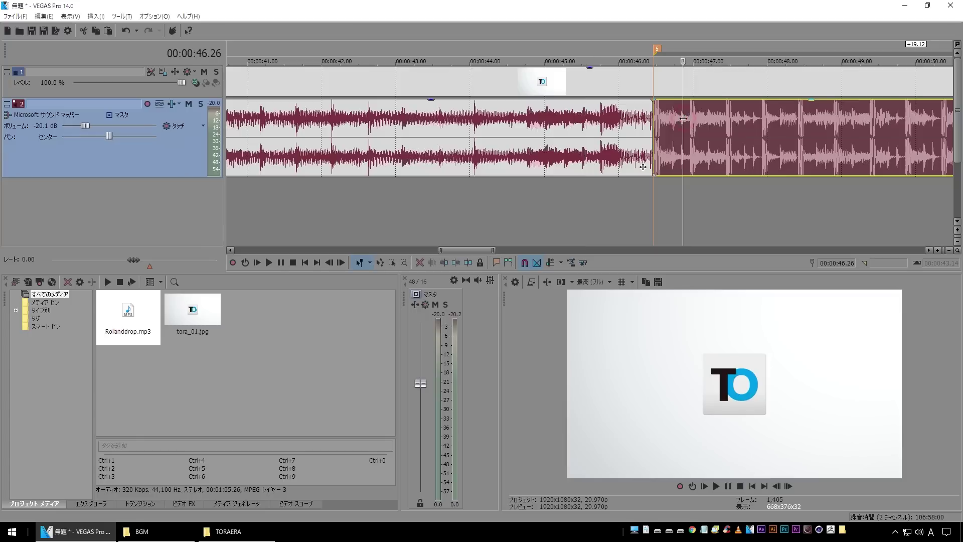
left_click(519, 189)
scroll(521, 189, "down", 3)
key("space")
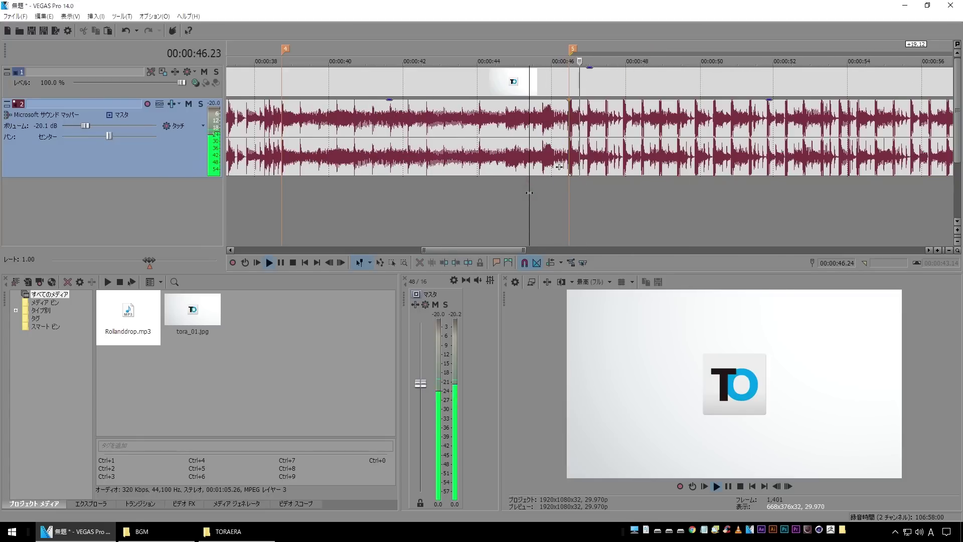
key("space")
left_click(554, 193)
- Overlap the two clips' edges and trim them to a 0.04 crossfade, previewing from 45.25
scroll(553, 193, "up", 5)
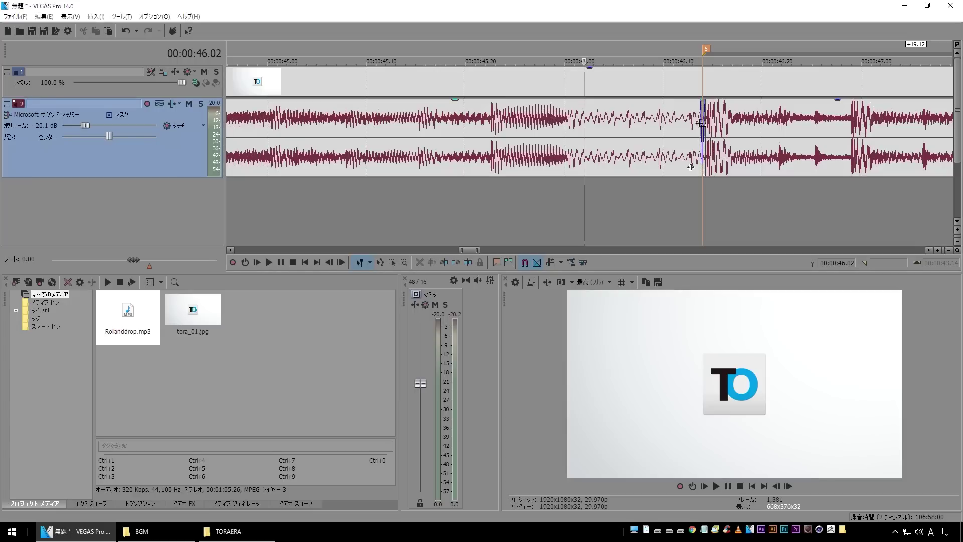
left_click_drag(700, 116, 712, 121)
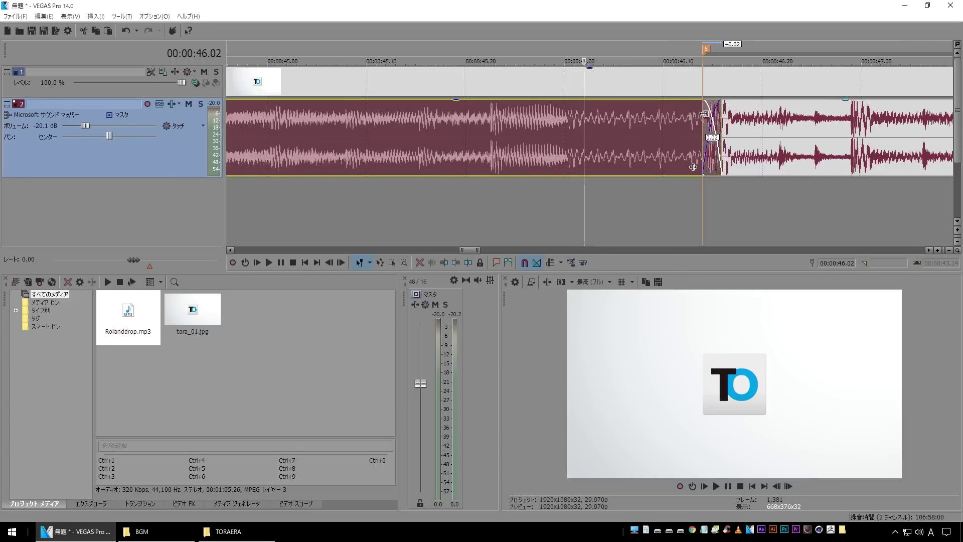
left_click_drag(692, 167, 646, 167)
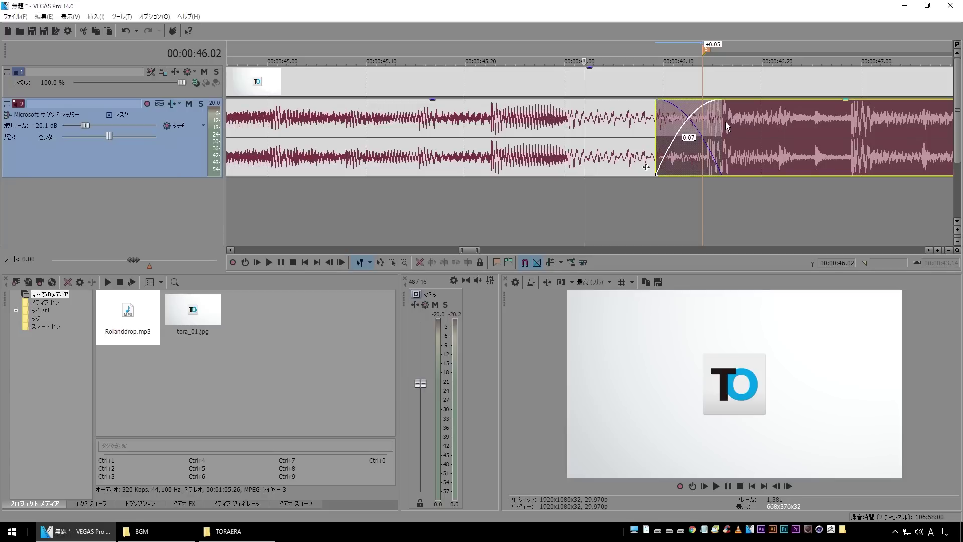
left_click_drag(721, 121, 715, 132)
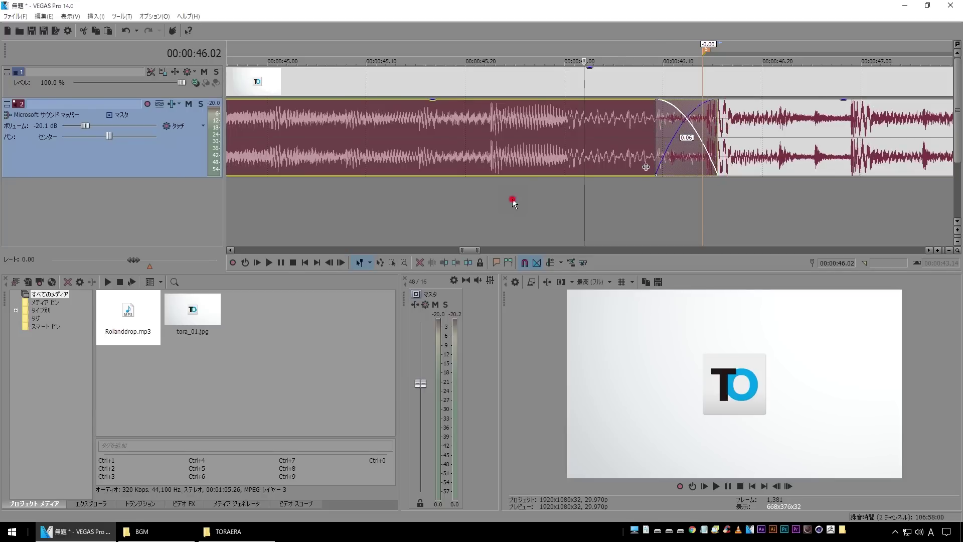
left_click(513, 199)
key("space")
key("space")
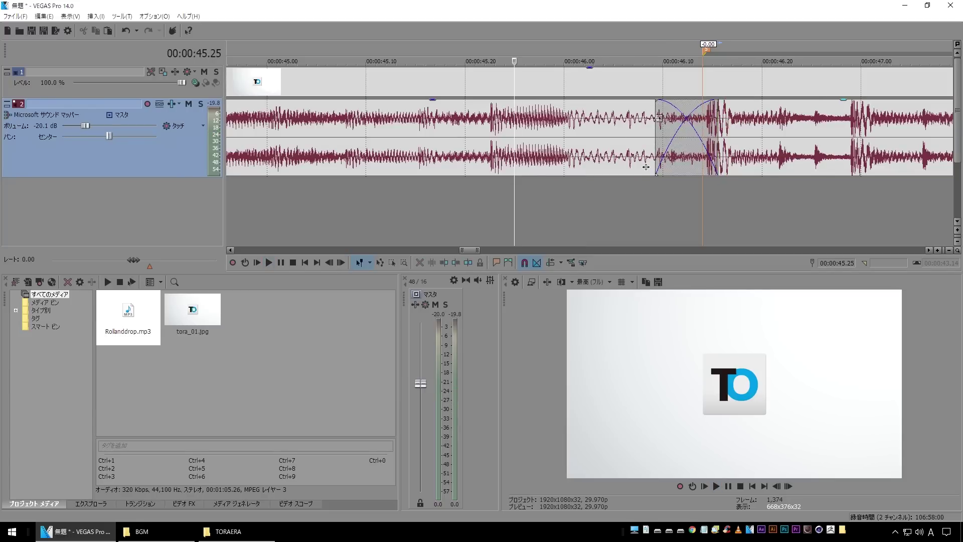
left_click_drag(658, 118, 681, 125)
key("space")
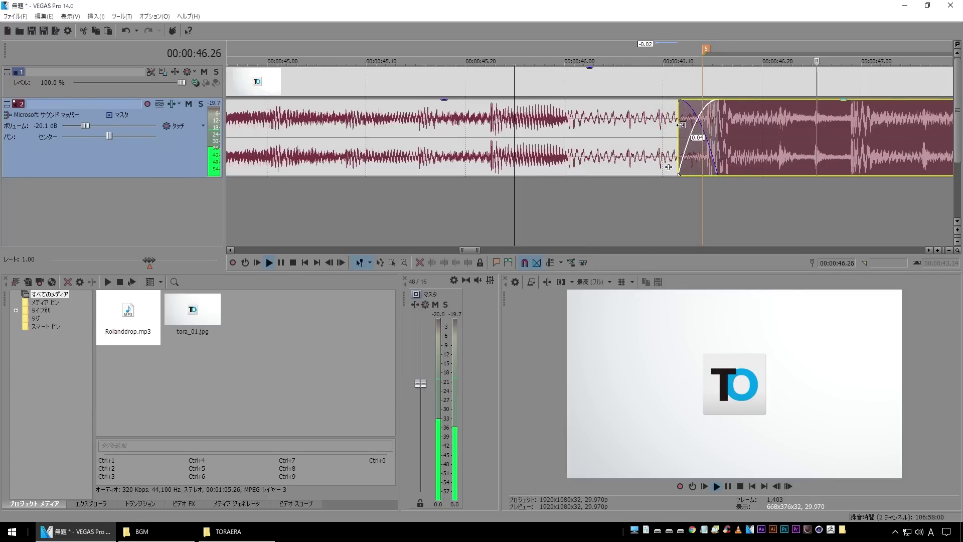
key("space")
scroll(680, 127, "down", 5)
scroll(680, 127, "down", 5)
scroll(680, 127, "down", 5)
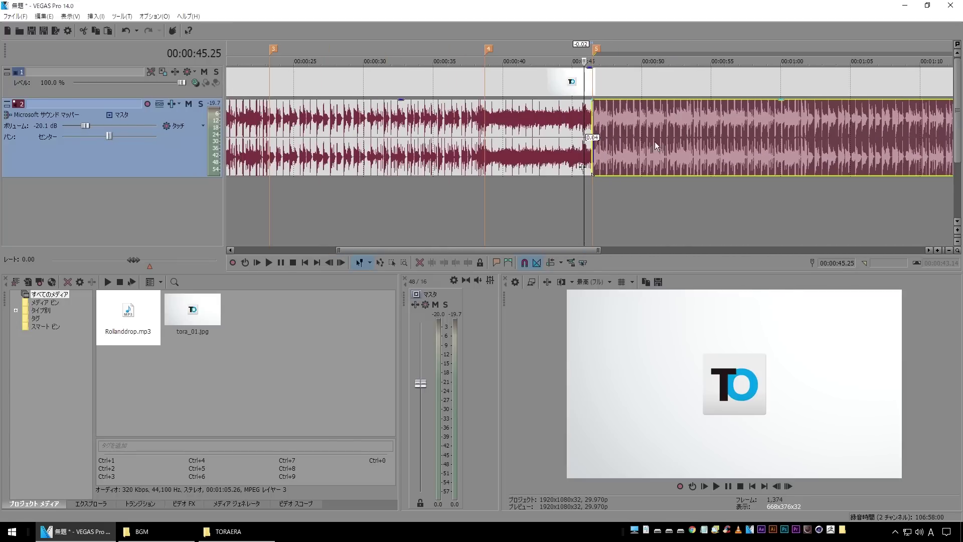
left_click(565, 193)
key("space")
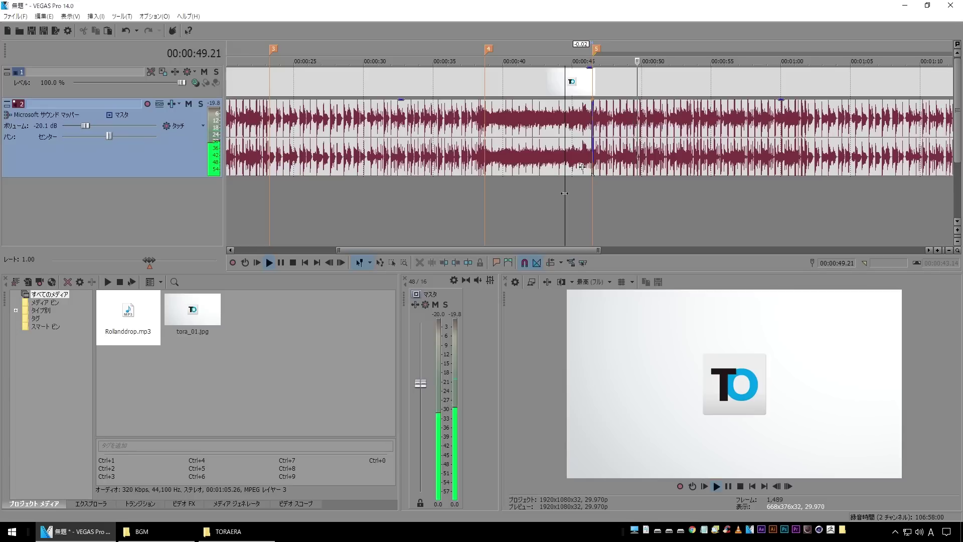
scroll(564, 193, "down", 2)
scroll(564, 193, "down", 3)
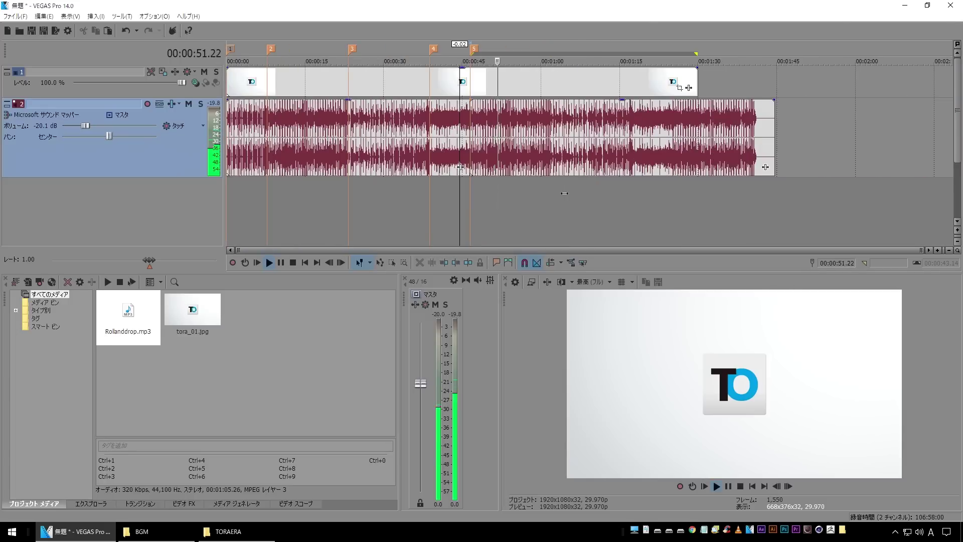
key("Return")
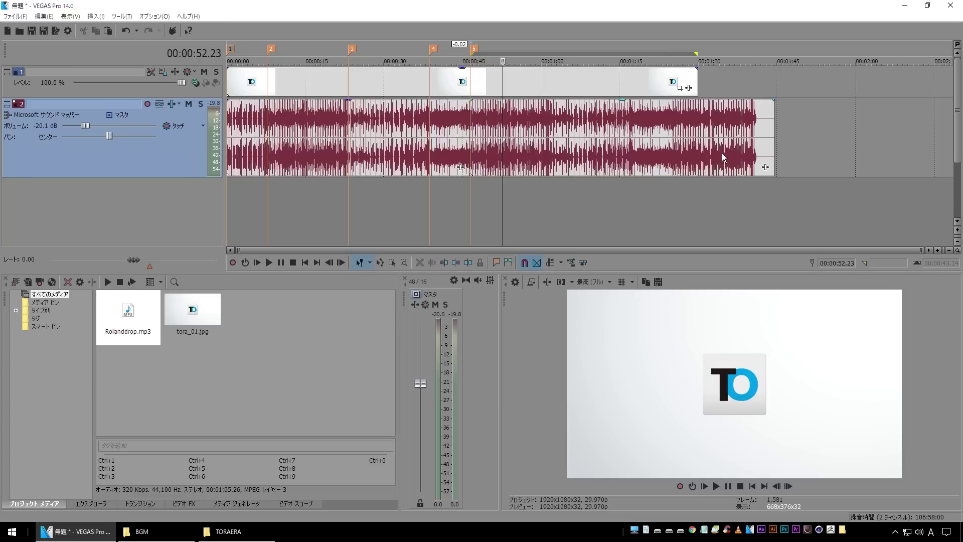
left_click(705, 208)
left_click(695, 76)
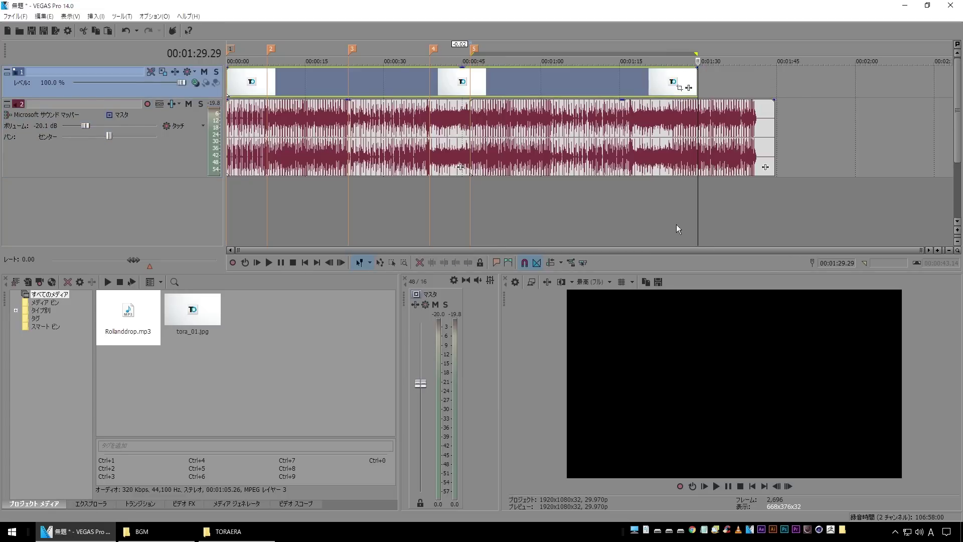
- Select the later BGM piece, drag a loop region, move it to 01:02–01:13 and play it
left_click(755, 155)
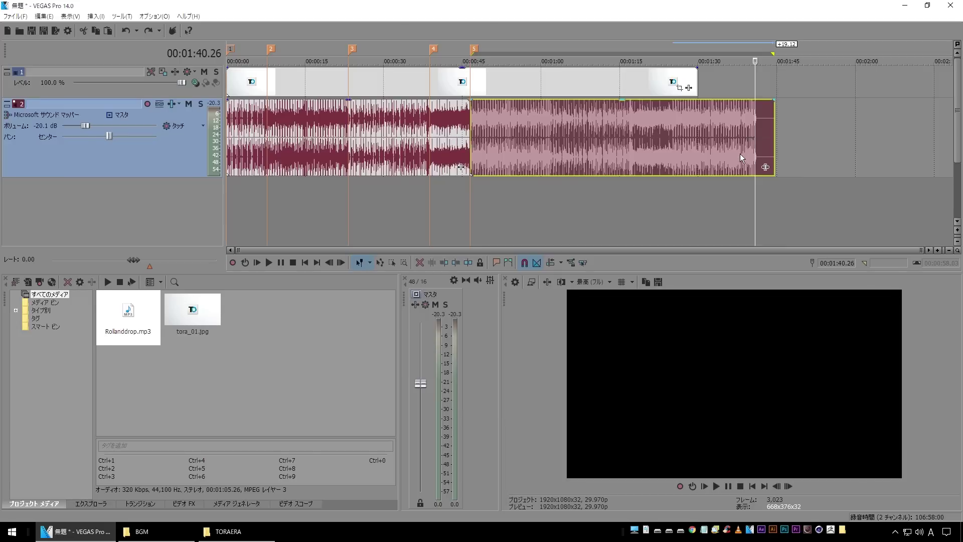
left_click_drag(694, 44, 759, 45)
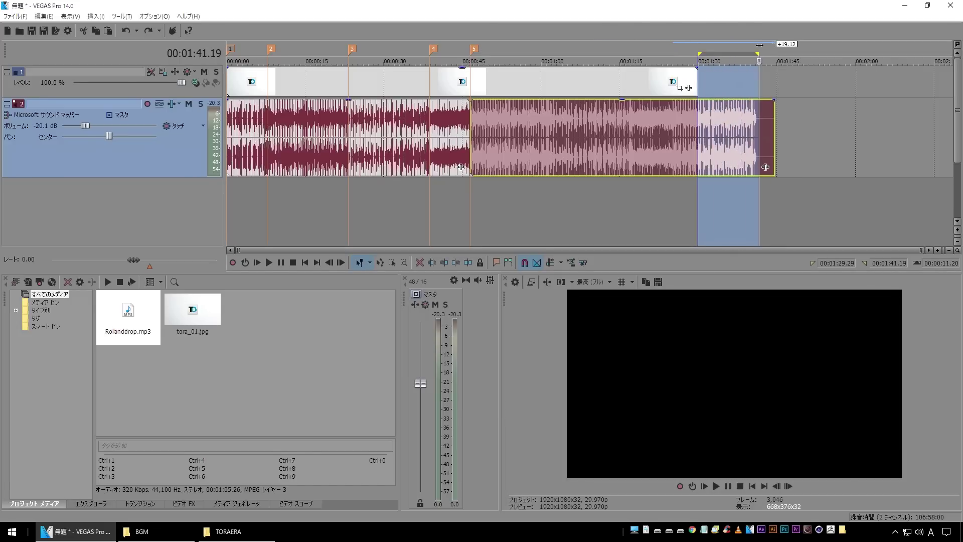
scroll(703, 100, "up", 3)
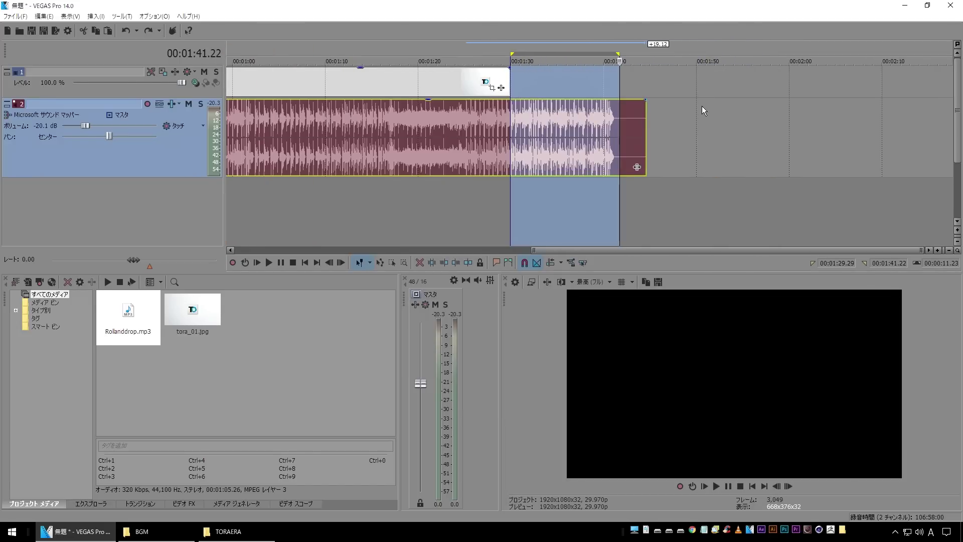
scroll(573, 126, "down", 3)
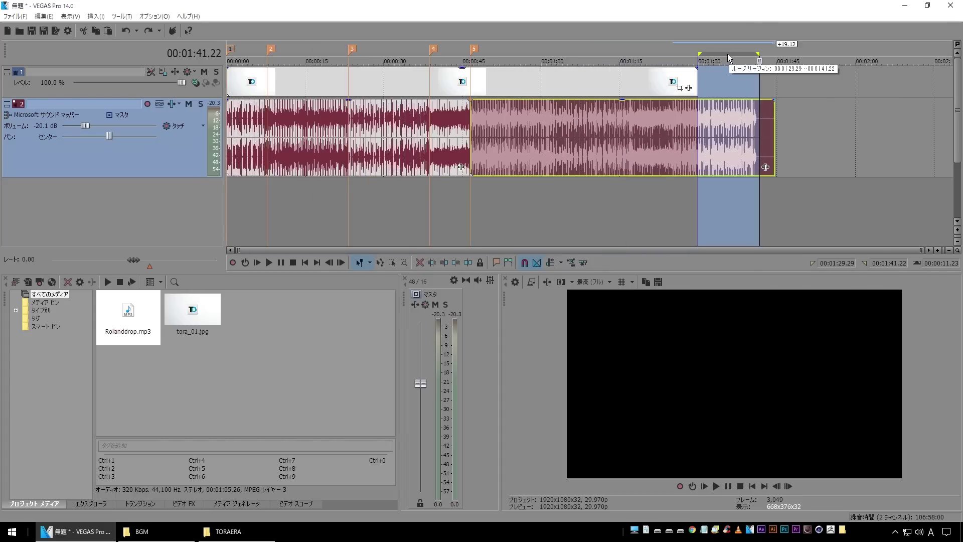
mouse_move(730, 55)
left_mouse_down()
mouse_move(580, 60)
mouse_move(503, 47)
left_mouse_up()
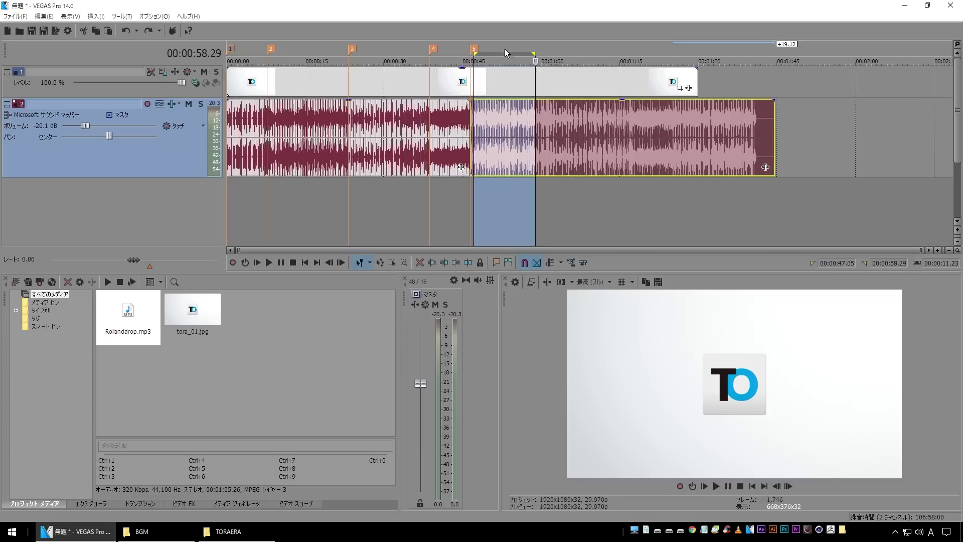
left_click_drag(503, 48, 581, 50)
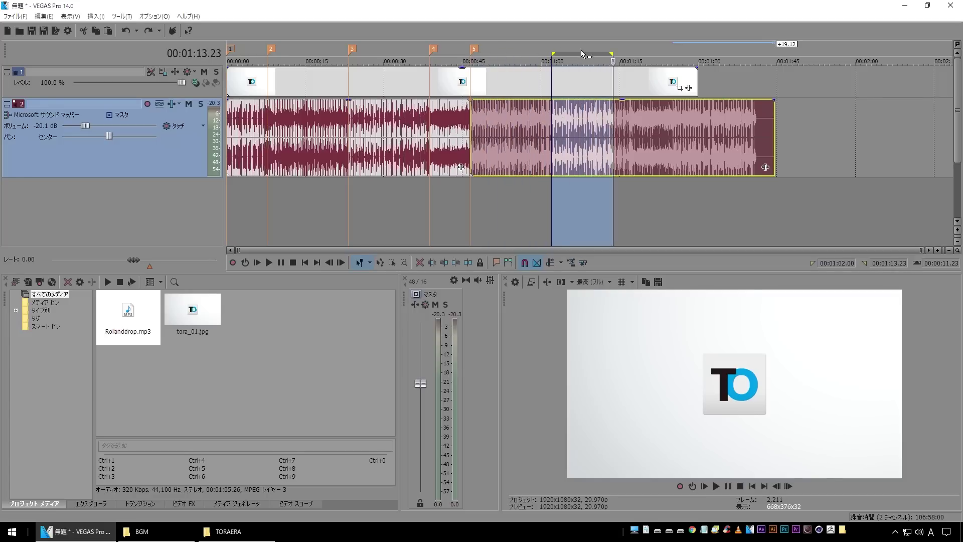
key("space")
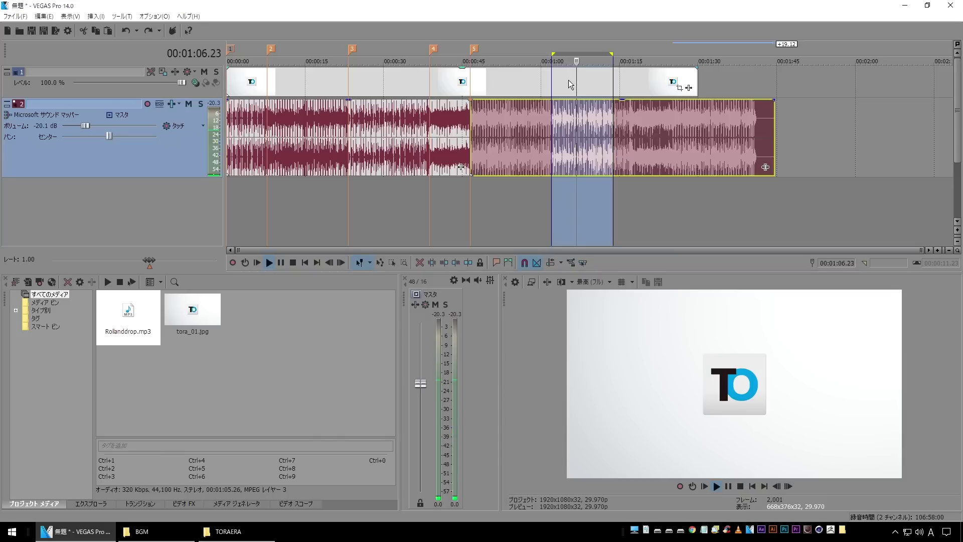
- Shift the loop region to roughly 01:16–01:27 and audition it
left_click_drag(576, 52, 636, 47)
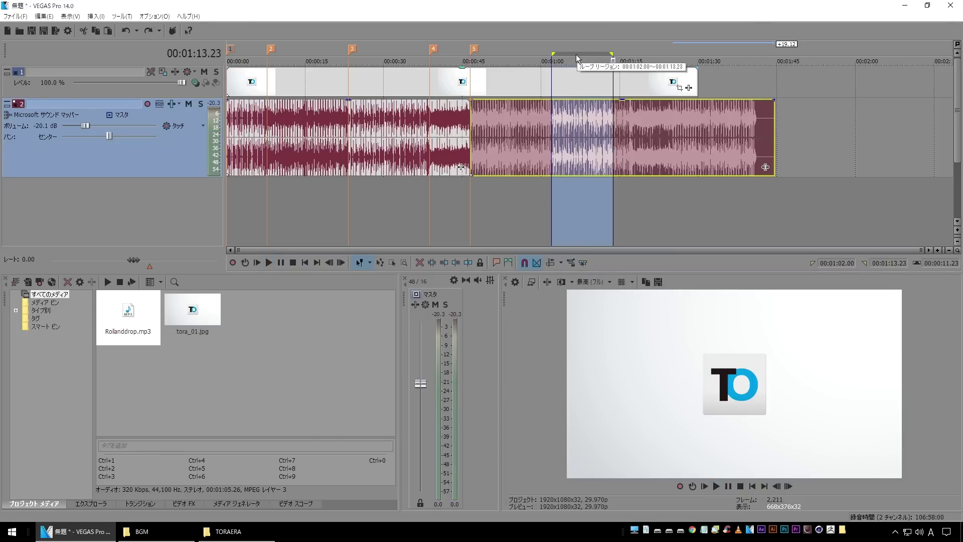
key("space")
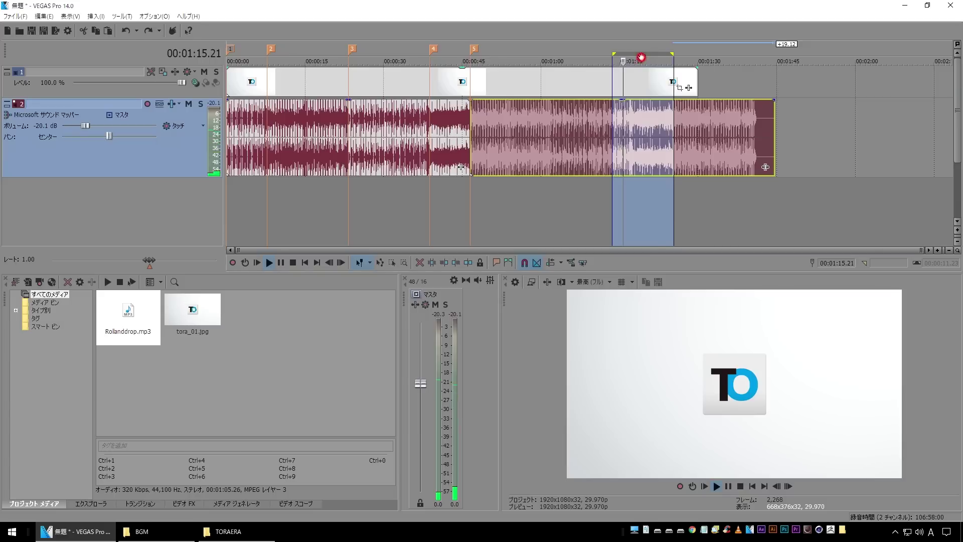
left_click_drag(642, 53, 655, 53)
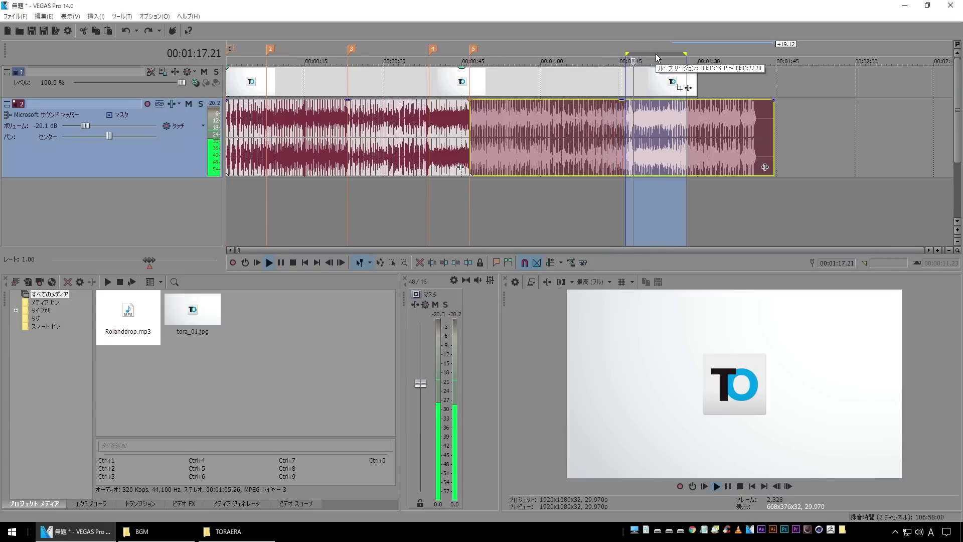
key("End")
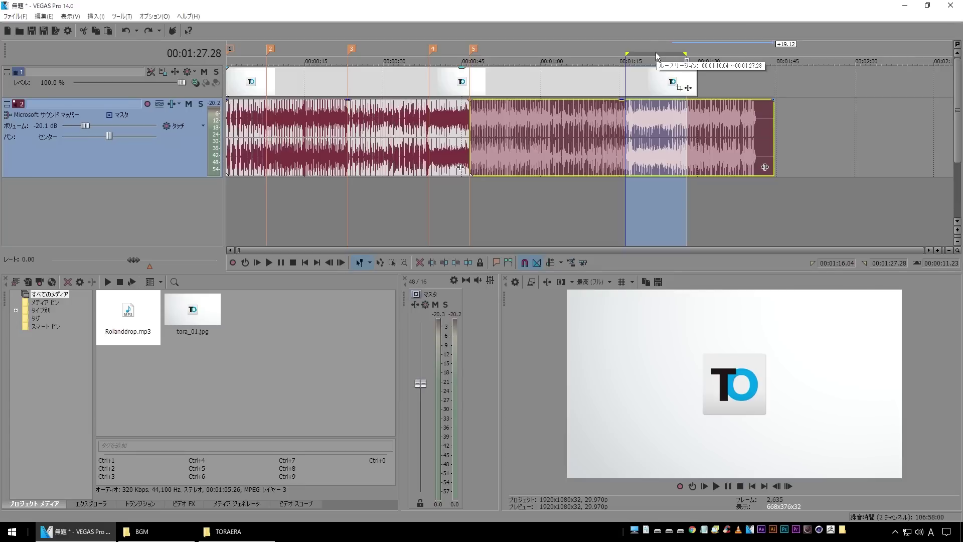
left_click_drag(655, 52, 656, 50)
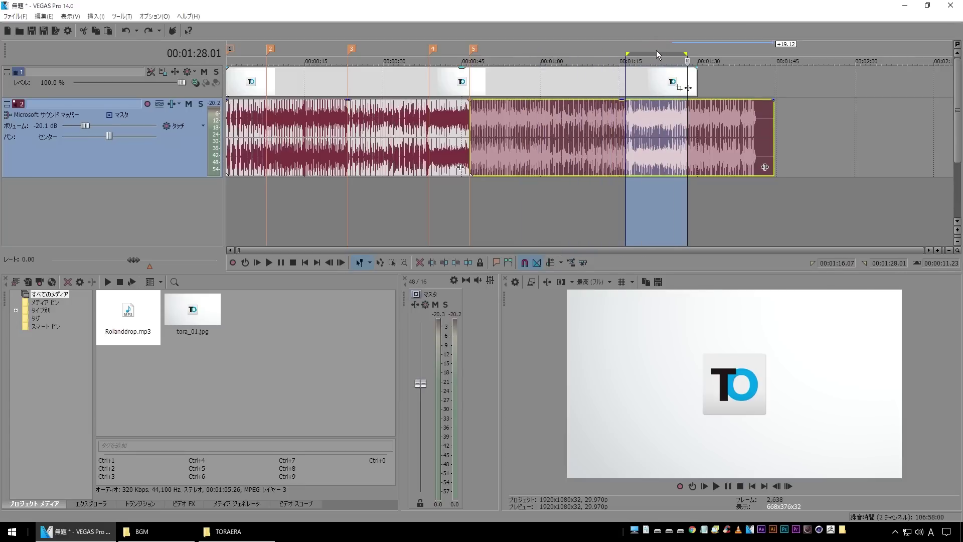
- Split the BGM on the beat at 01:17.13
key("space")
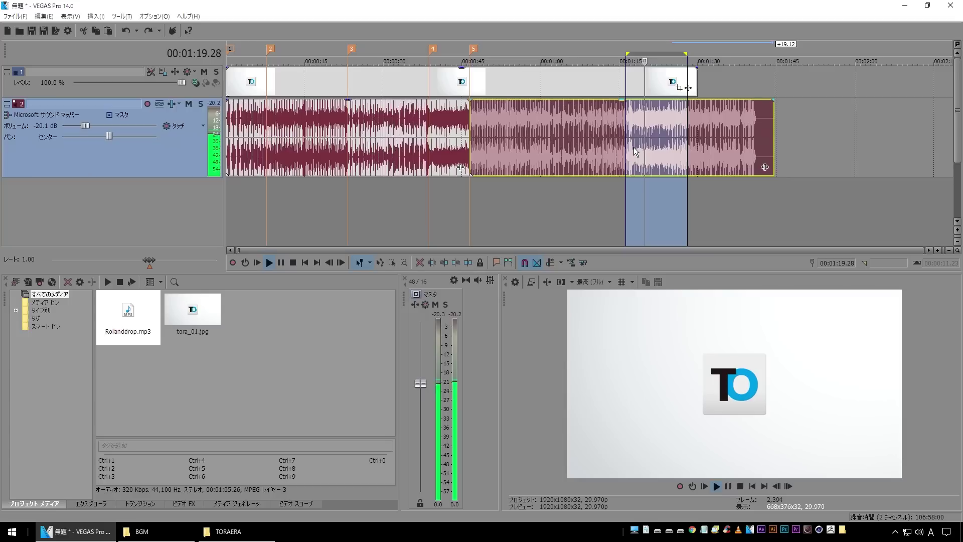
left_click(629, 120)
scroll(630, 120, "up", 8)
key("space")
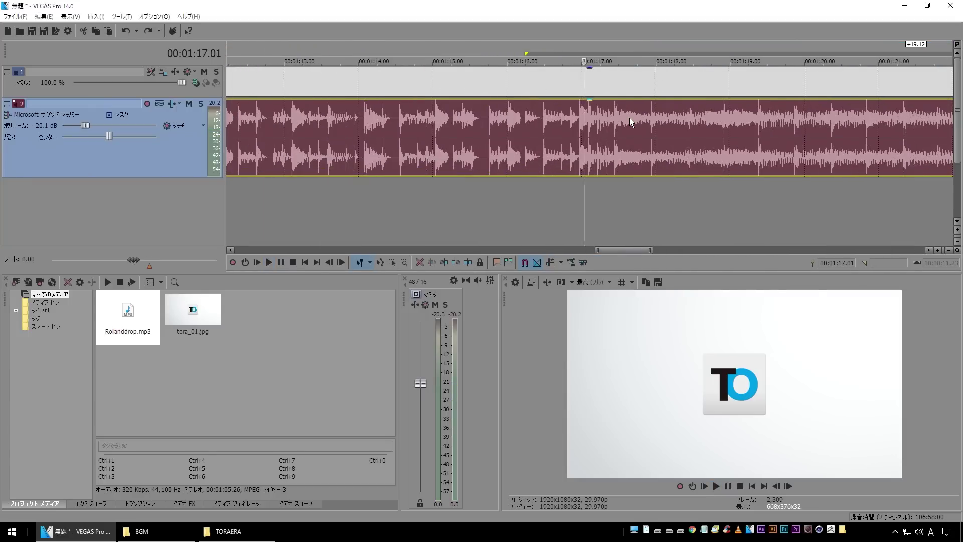
left_click(613, 134)
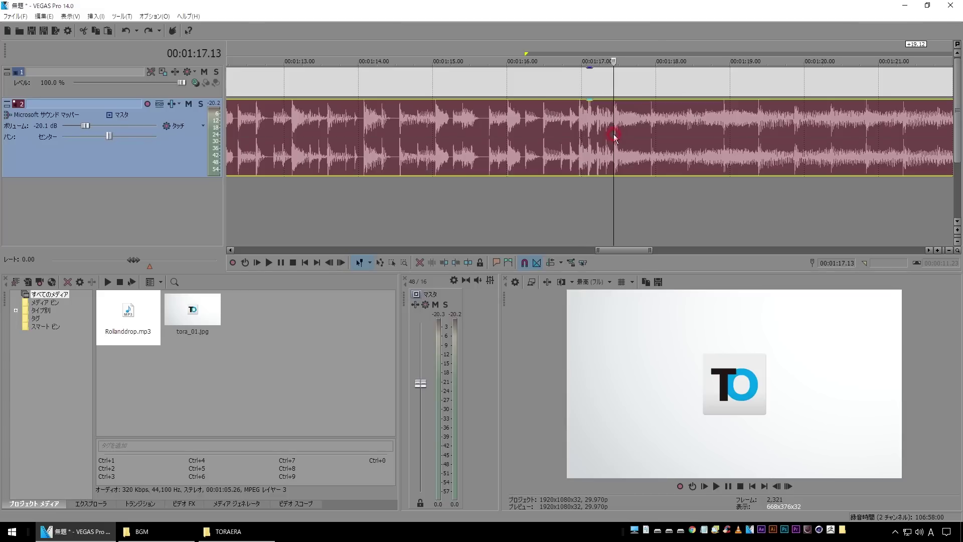
scroll(613, 134, "up", 6)
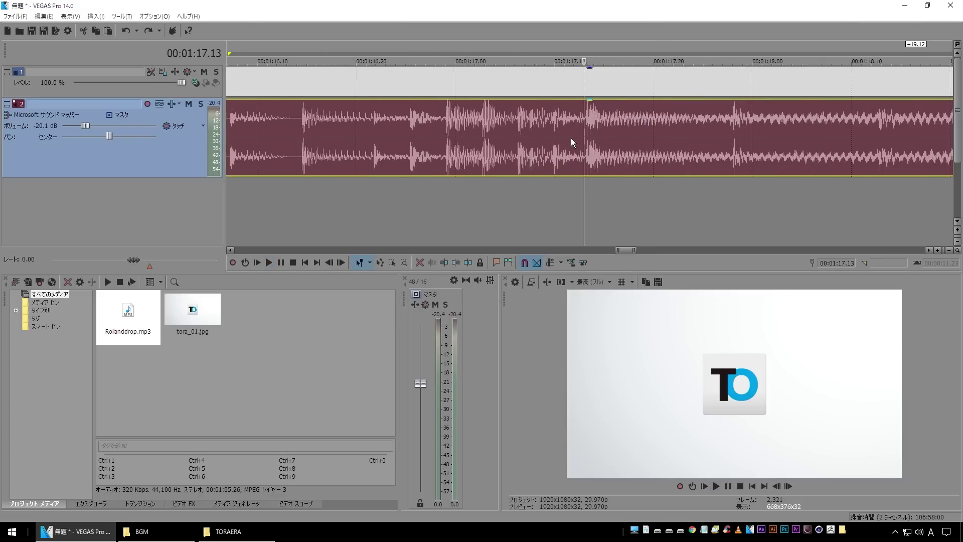
key("space")
key("s")
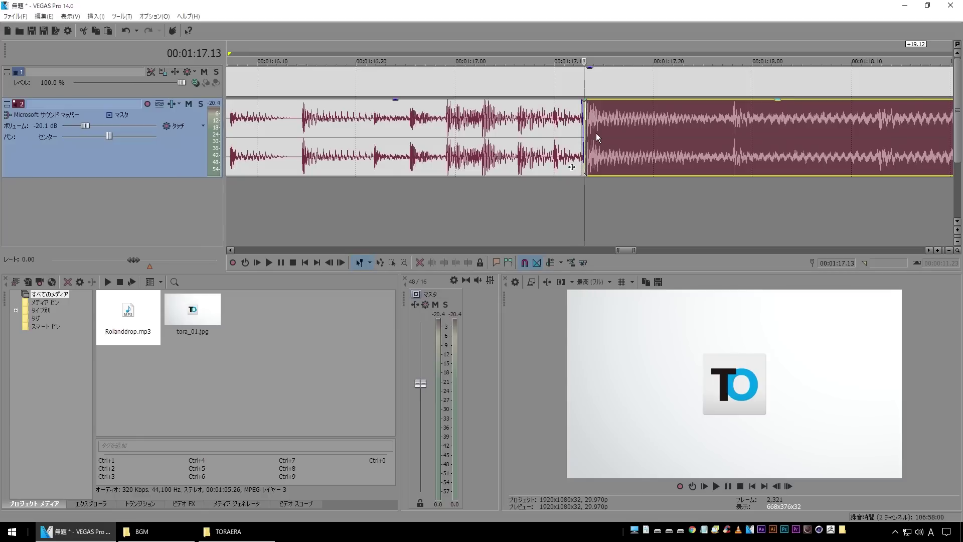
scroll(600, 134, "down", 3)
scroll(599, 134, "down", 4)
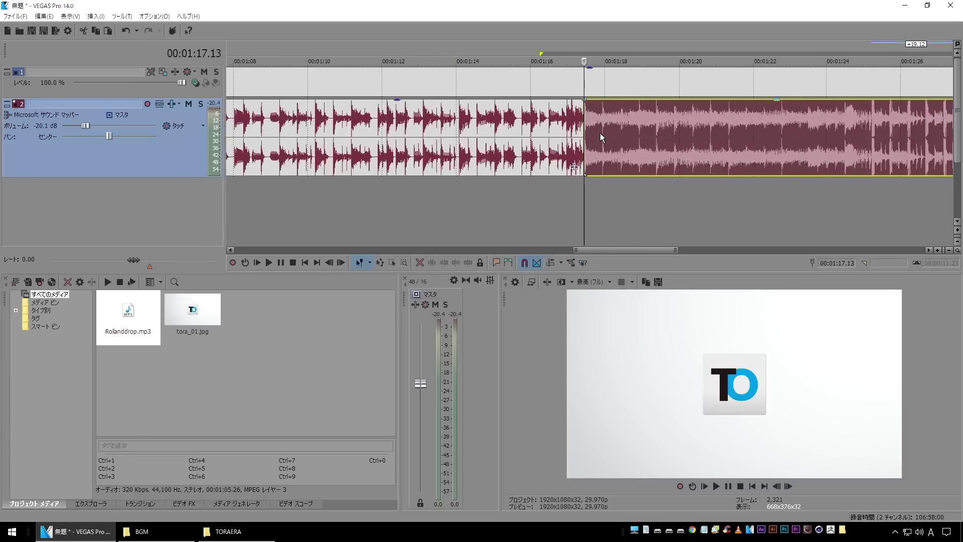
- Locate the beat at 01:25.06 by zooming and playback, and split the BGM there
left_click(655, 133)
scroll(655, 133, "up", 2)
scroll(655, 133, "up", 2)
scroll(561, 137, "up", 2)
key("space")
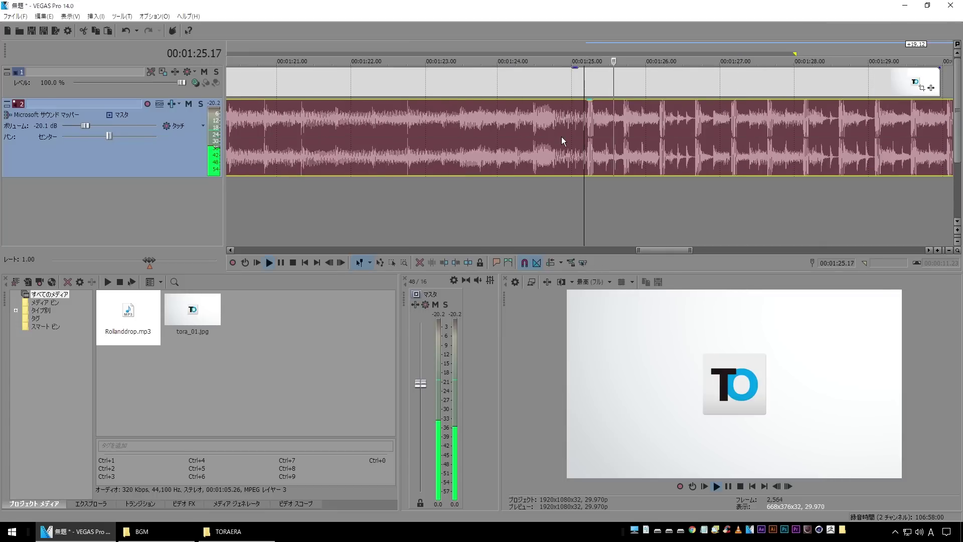
left_click(527, 186)
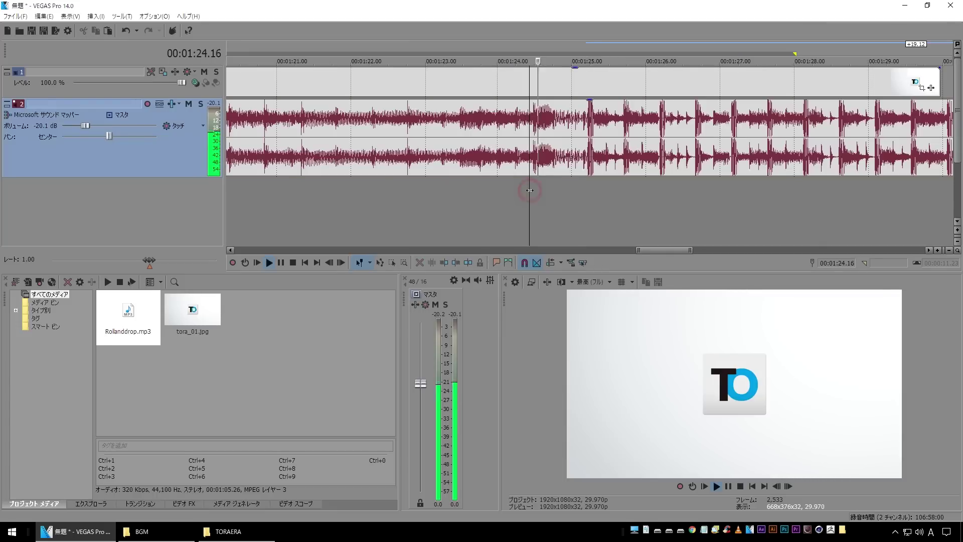
key("space")
left_click(584, 133)
key("space")
key("space")
key("space")
key("space")
scroll(591, 126, "up", 3)
scroll(591, 125, "up", 3)
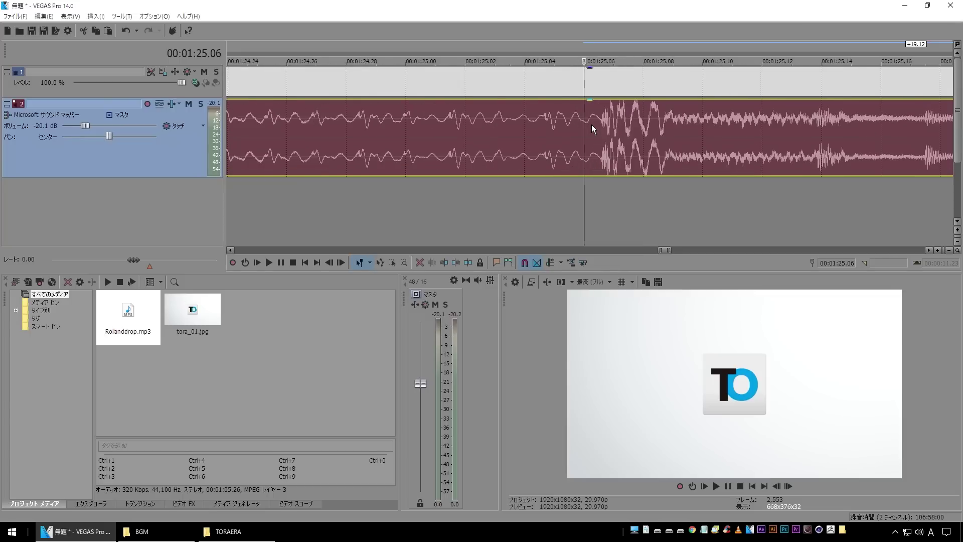
left_click(592, 127)
key("s")
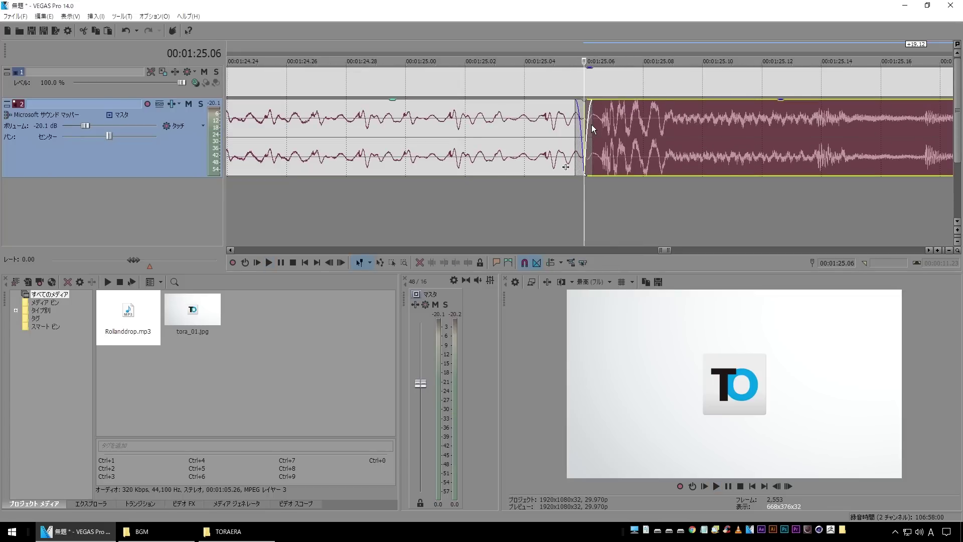
scroll(592, 125, "down", 3)
scroll(591, 124, "down", 5)
scroll(591, 125, "down", 5)
scroll(591, 124, "down", 3)
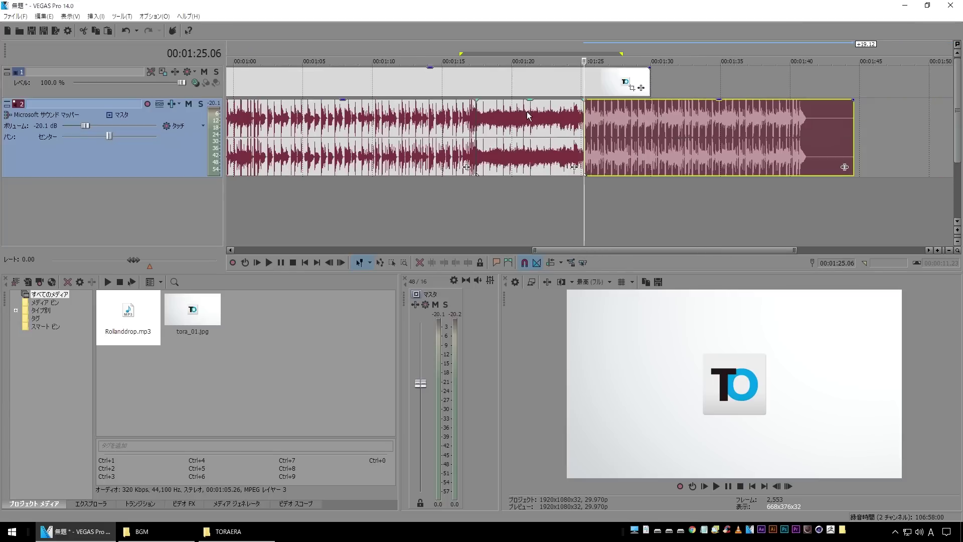
- Delete the 01:17.13–01:25.06 BGM piece, slide the tail left to close the gap, and play the join
double_click(526, 113)
key("space")
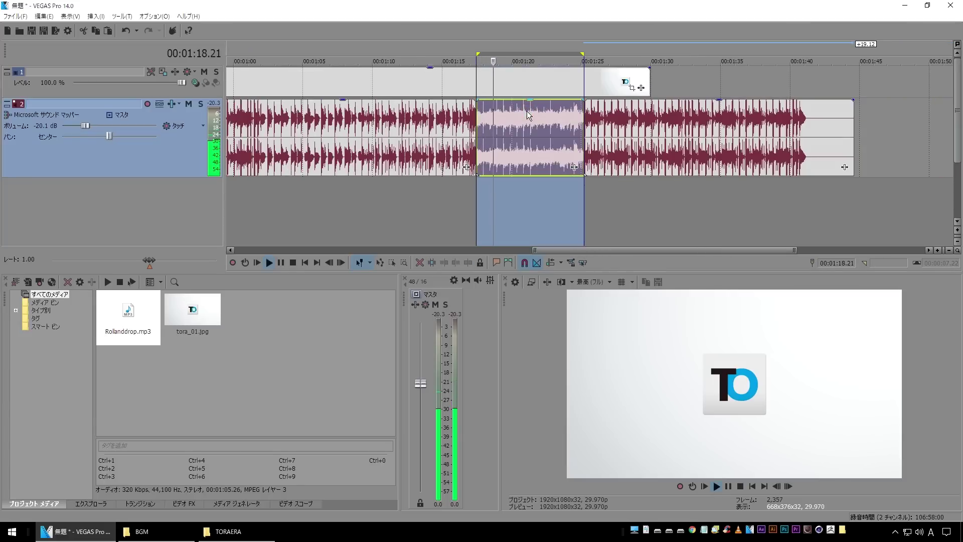
key("space")
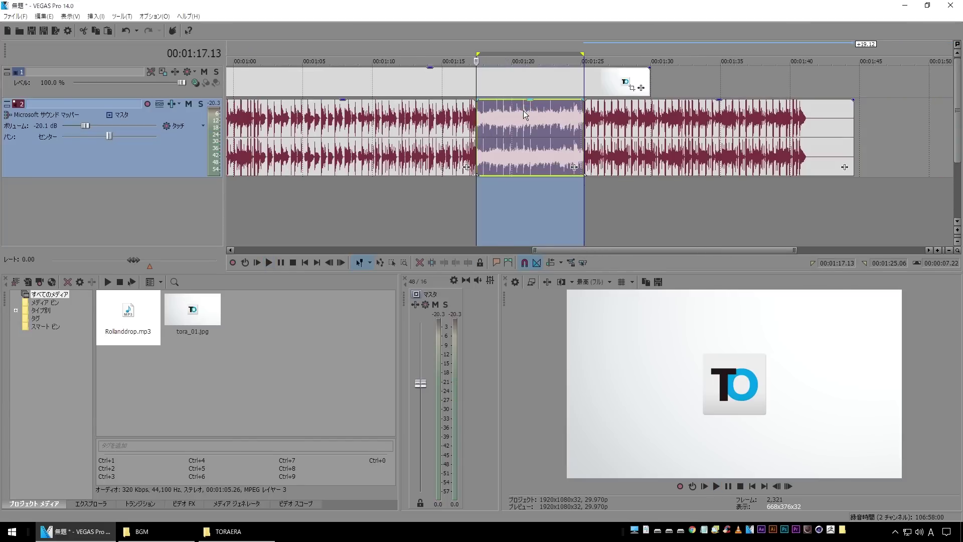
key("Delete")
left_click_drag(619, 129, 522, 132)
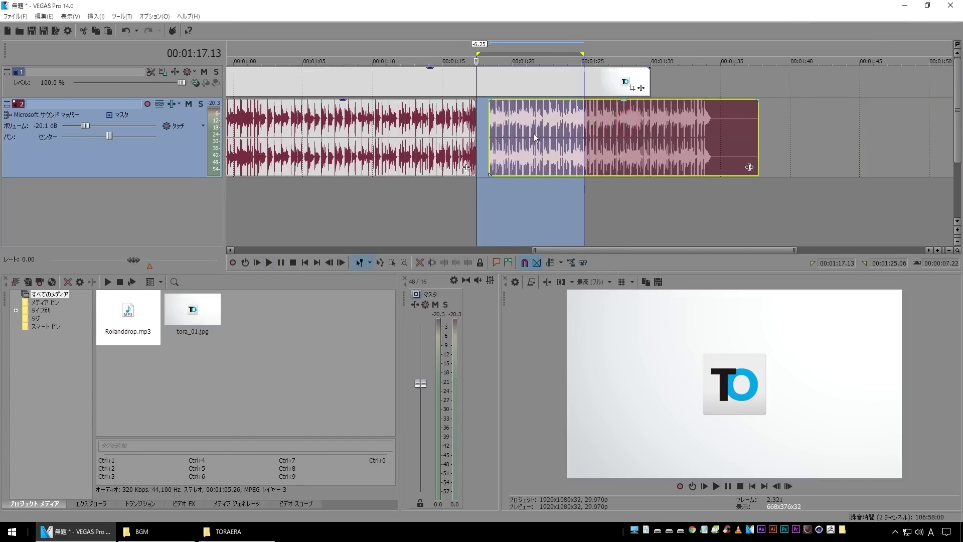
left_click(460, 198)
key("space")
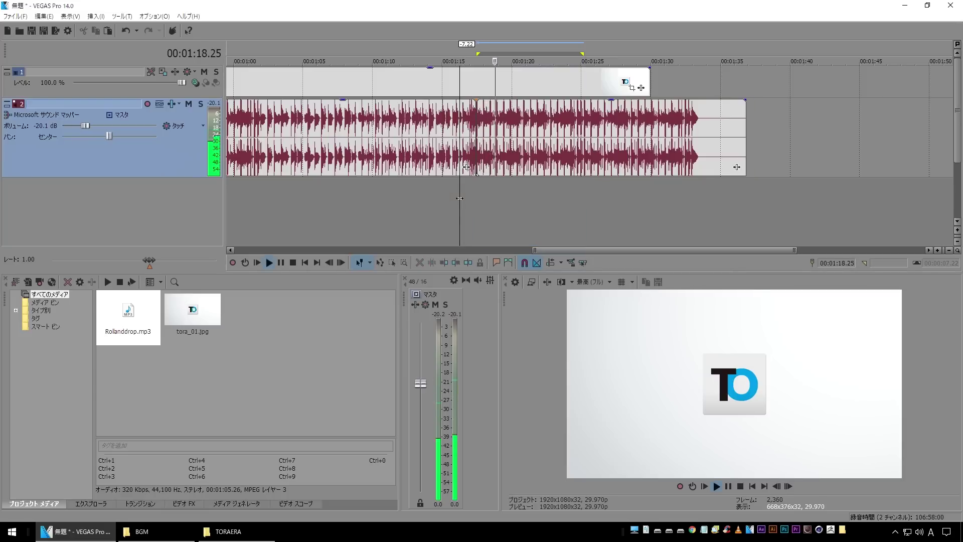
scroll(460, 198, "down", 2)
scroll(459, 198, "down", 1)
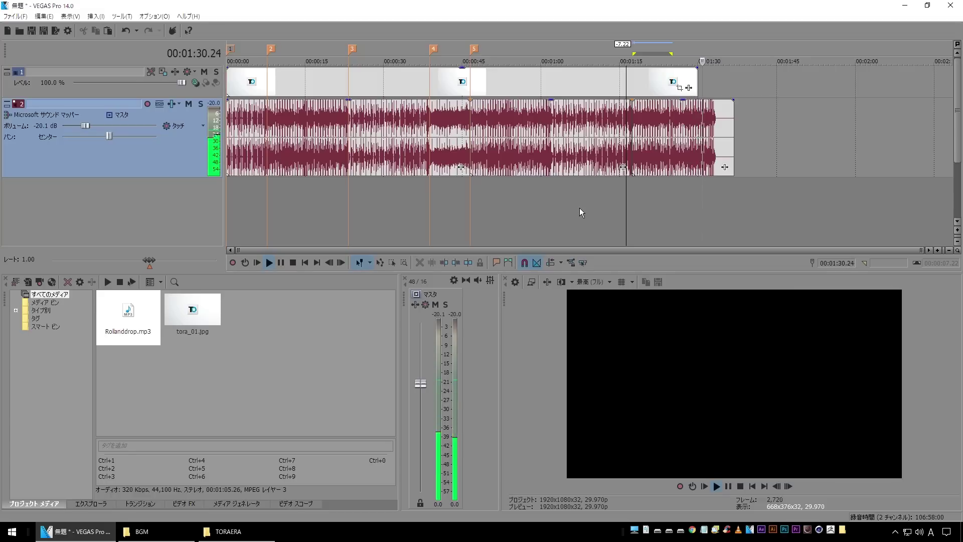
key("Return")
scroll(580, 206, "up", 3)
scroll(585, 202, "up", 2)
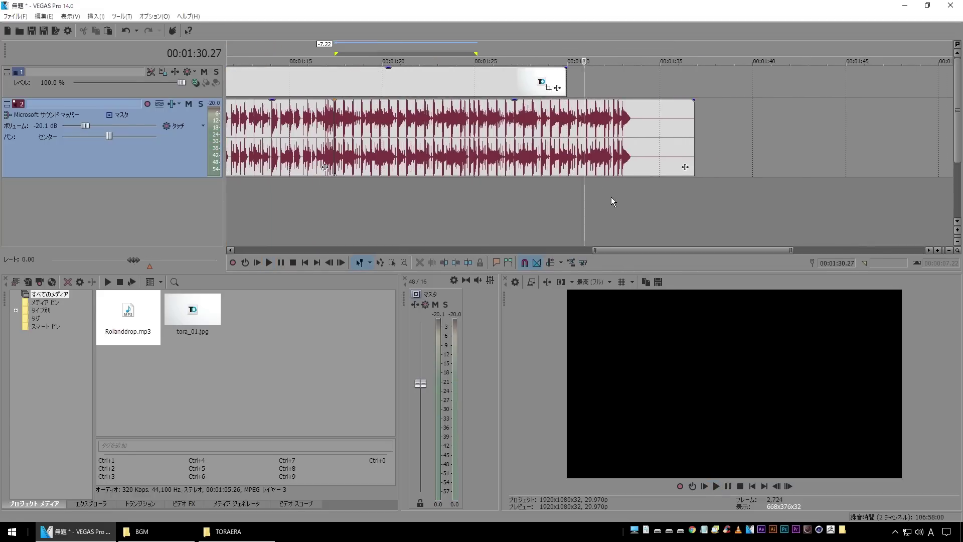
key("space")
key("space")
left_click(323, 189)
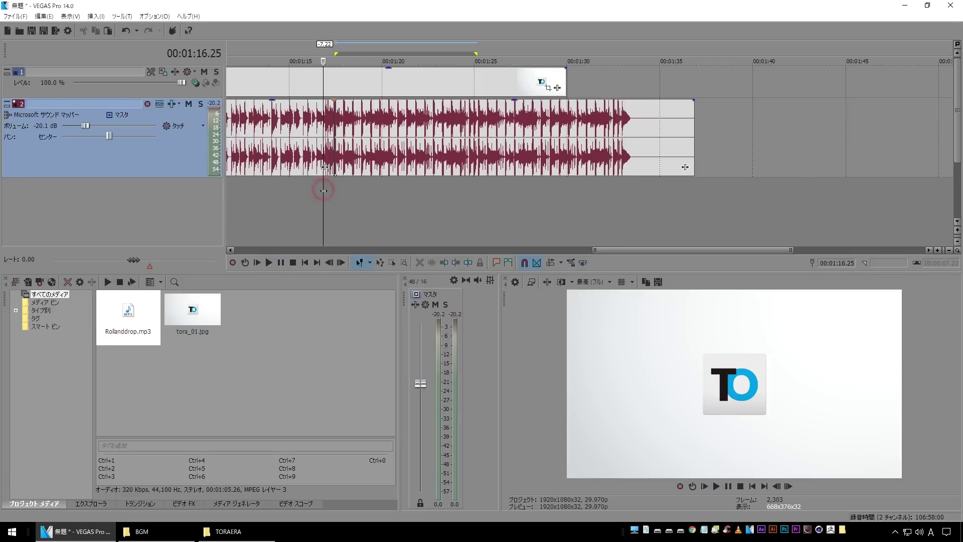
scroll(324, 192, "down", 2)
key("space")
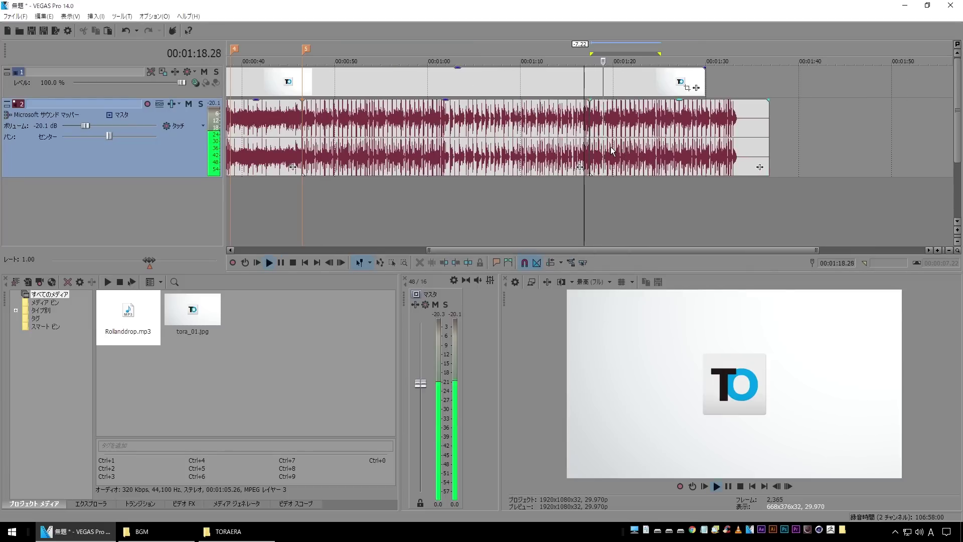
key("space")
double_click(621, 143)
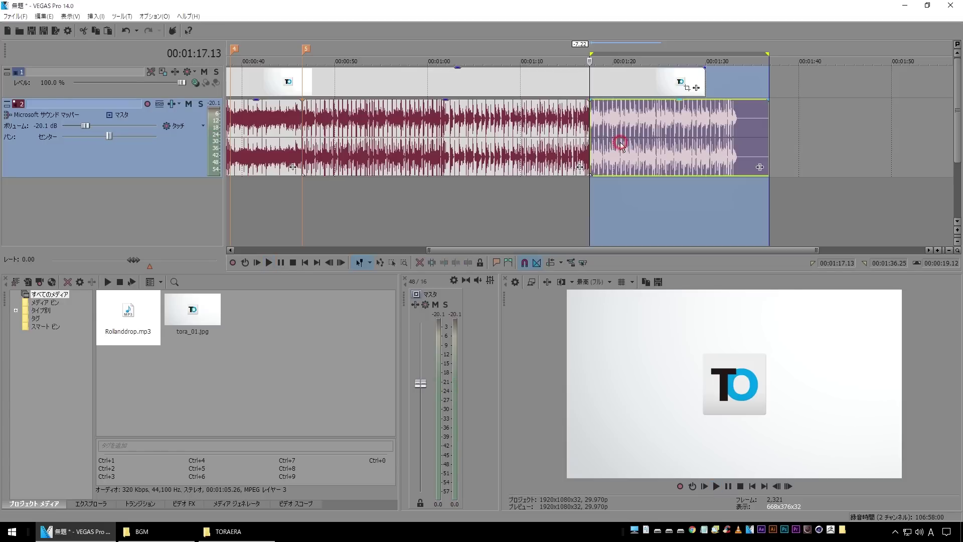
key("space")
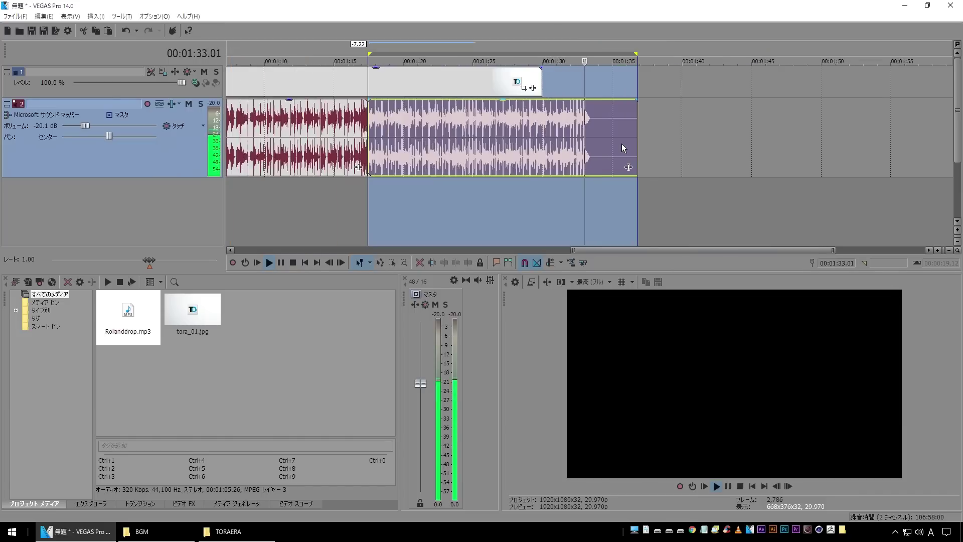
scroll(621, 143, "up", 3)
key("space")
scroll(624, 159, "down", 1)
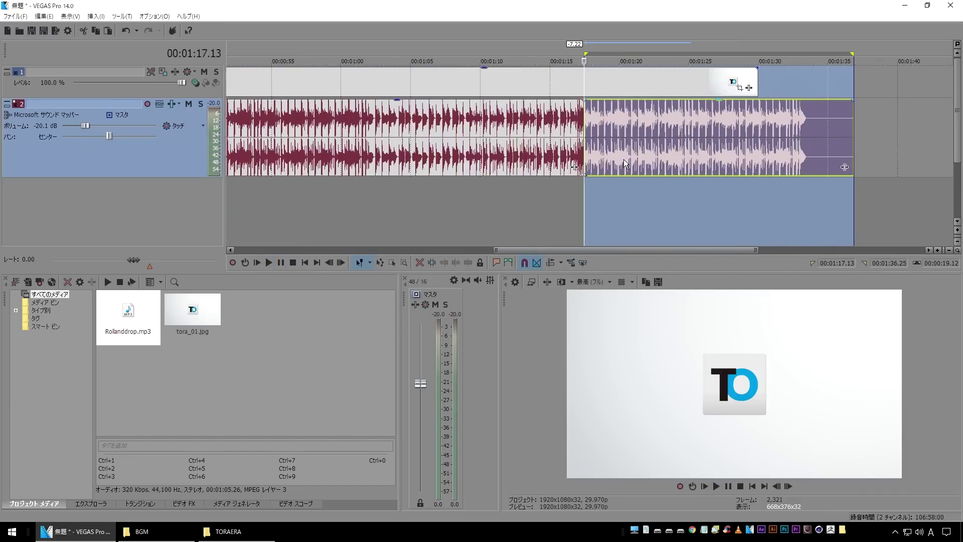
- Clear the time selection and audition the music from the cut at 01:17.13
left_click(581, 198)
scroll(586, 200, "up", 5)
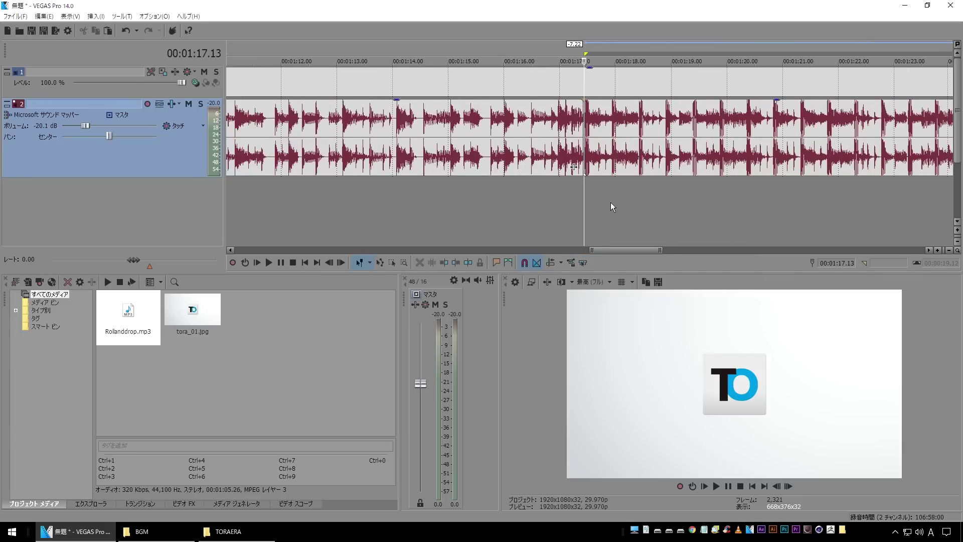
key("space")
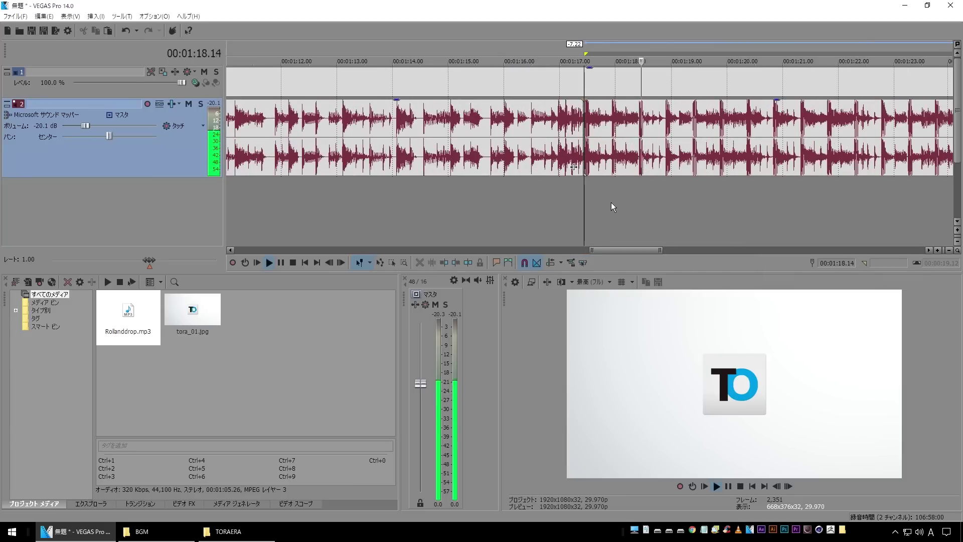
scroll(611, 202, "down", 2)
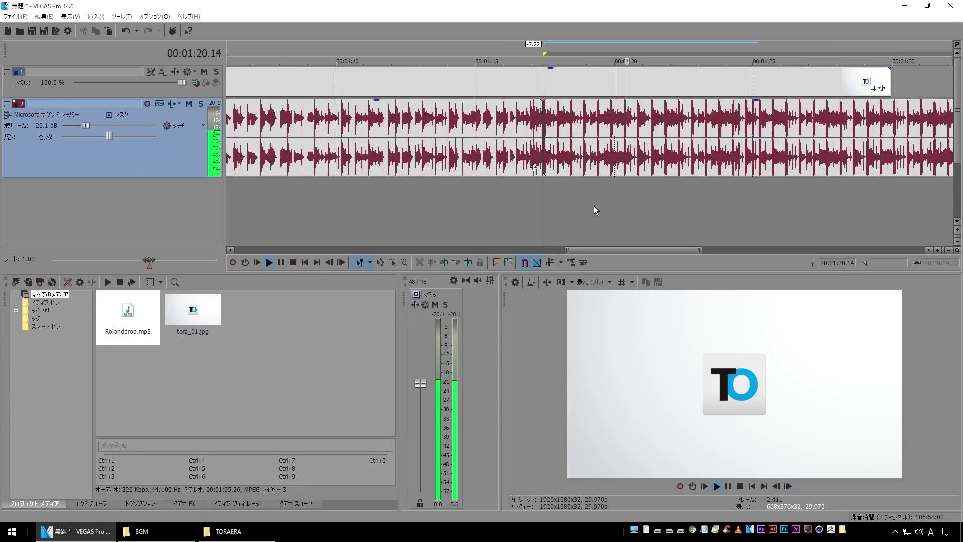
key("space")
- Split the BGM event at 01:21.09 with S
left_click(652, 131)
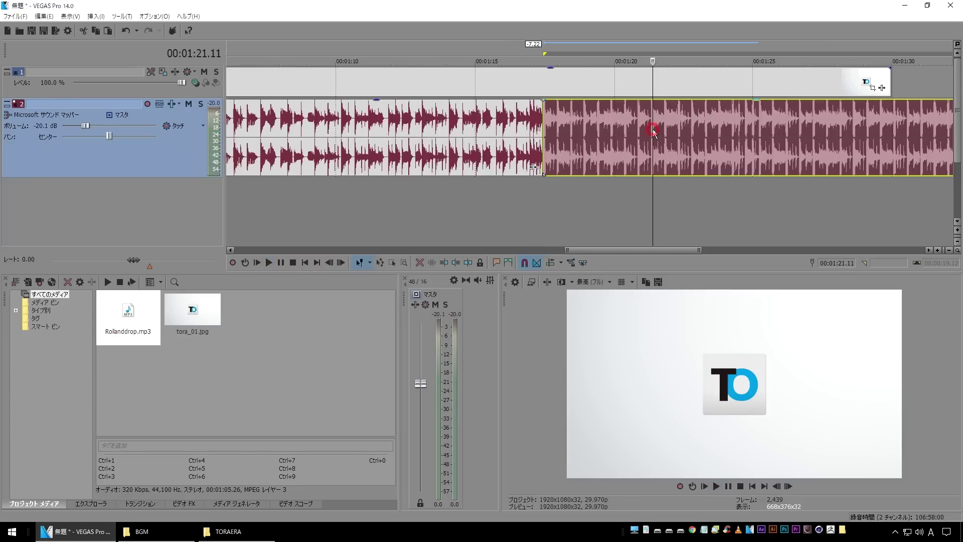
scroll(652, 129, "up", 5)
scroll(653, 129, "up", 1)
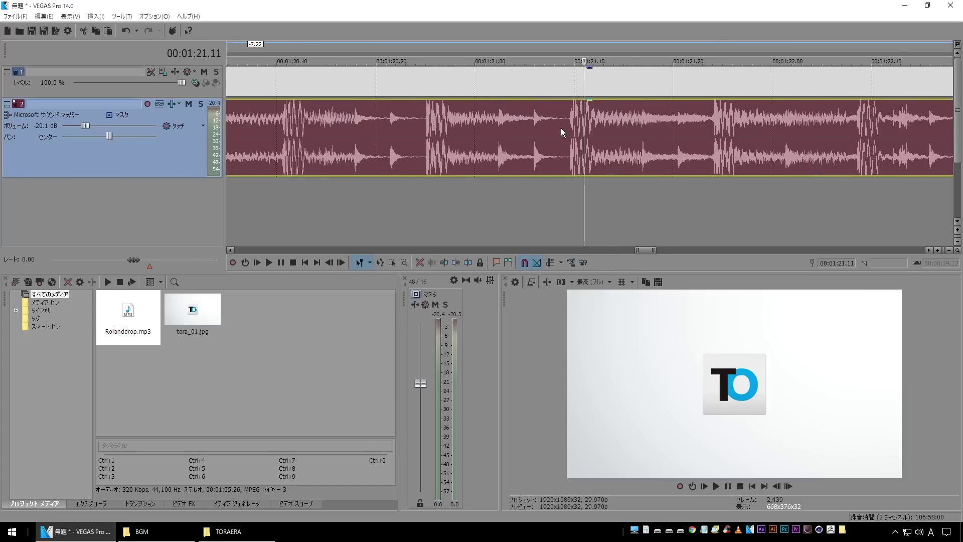
left_click(568, 130)
key("space")
key("space")
key("s")
- Select the short music piece between the 01:17.13 and 01:21.09 cuts
scroll(568, 131, "down", 1)
scroll(568, 131, "down", 2)
scroll(568, 131, "down", 2)
left_click(540, 128)
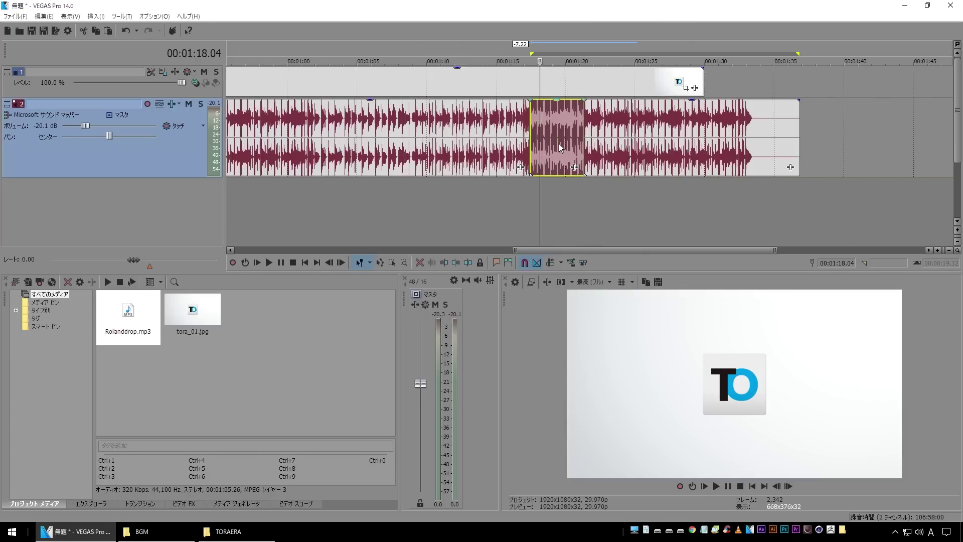
- Delete the short music piece, slide the following section left to close the gap, and audition the join
key("Delete")
left_click_drag(625, 120, 573, 127)
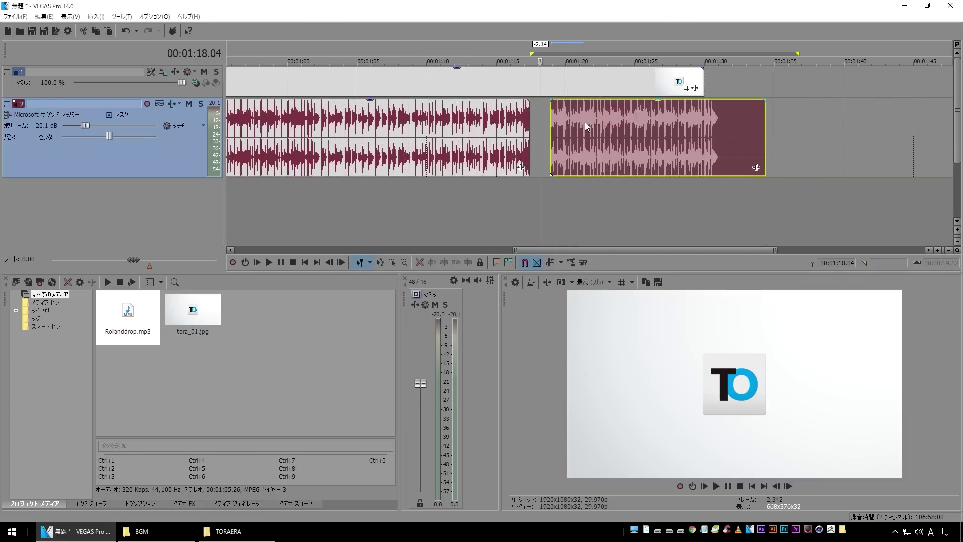
left_click(517, 198)
key("space")
scroll(549, 210, "up", 5)
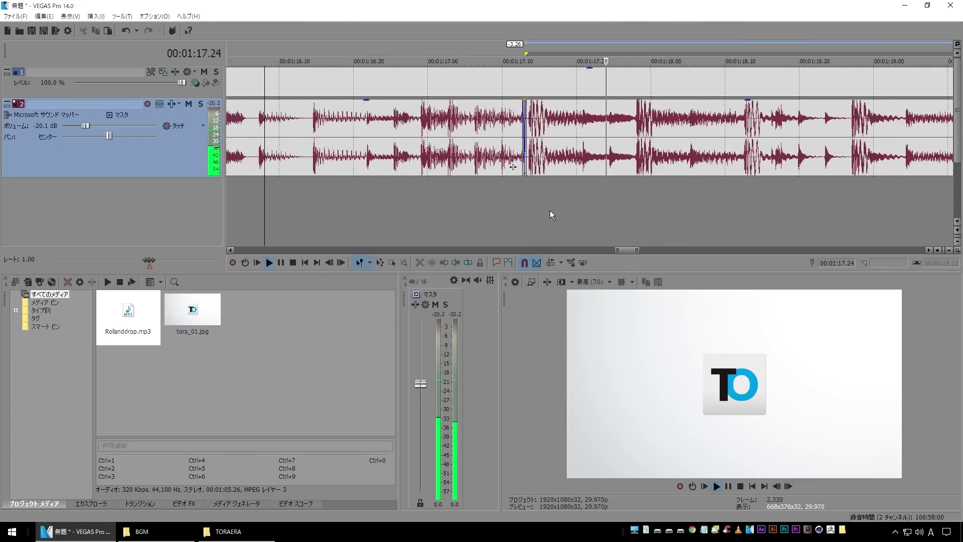
scroll(414, 206, "up", 1)
key("space")
- Overlap the edges of the two music sections into a crossfade and play it back
left_click(665, 132)
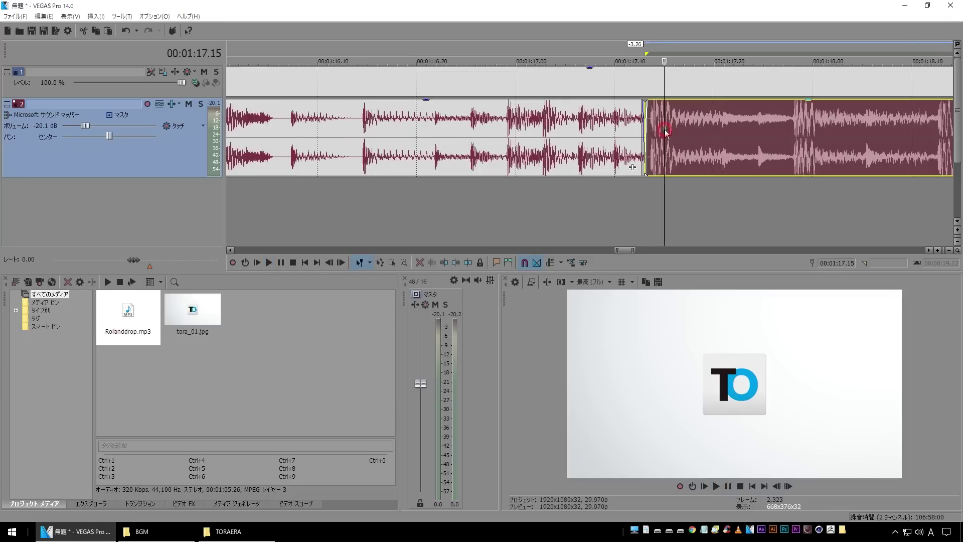
left_click_drag(643, 127, 663, 132)
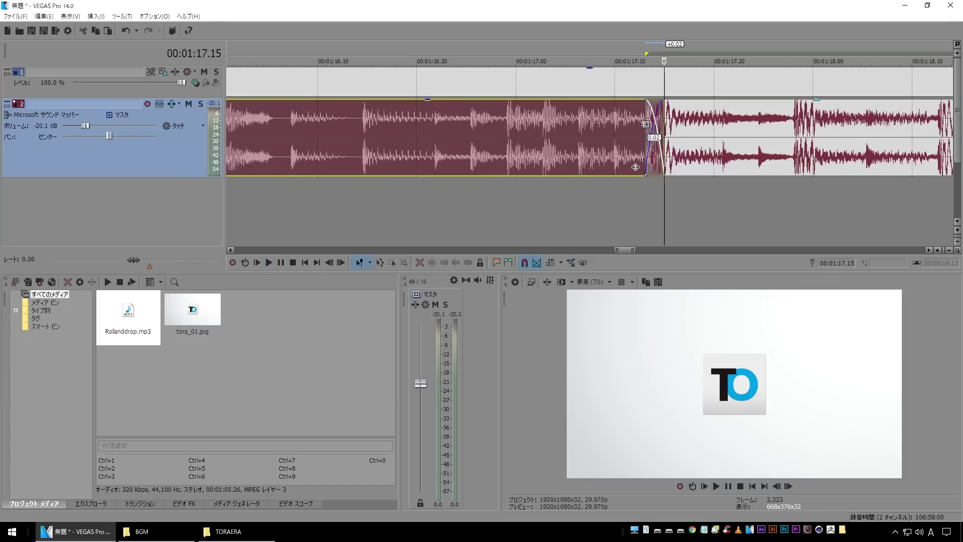
left_click_drag(634, 167, 623, 167)
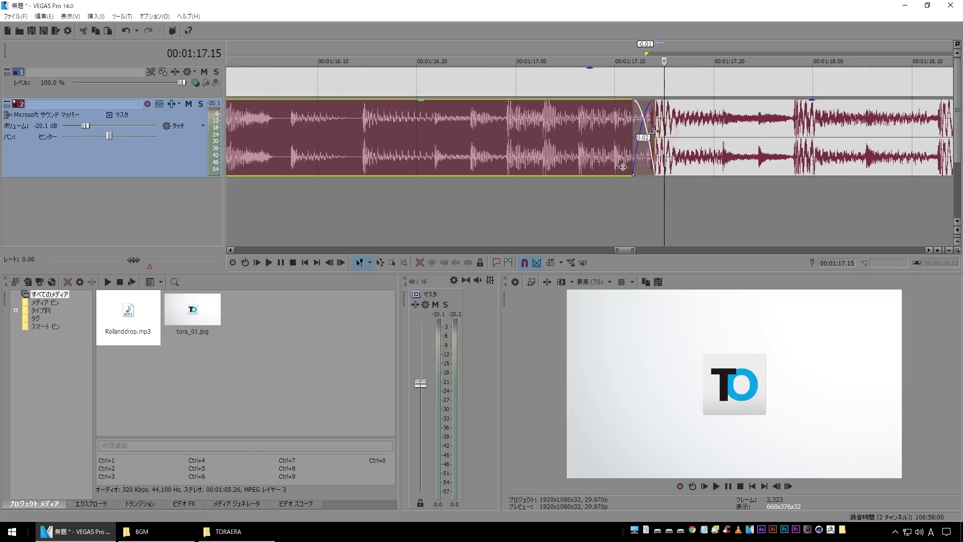
left_click(569, 203)
key("space")
left_click(317, 202)
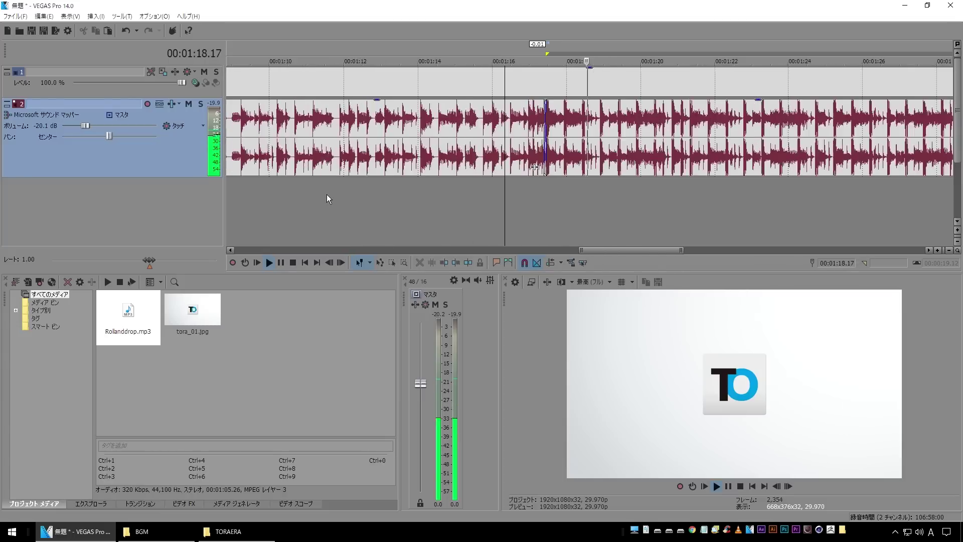
scroll(326, 194, "down", 5)
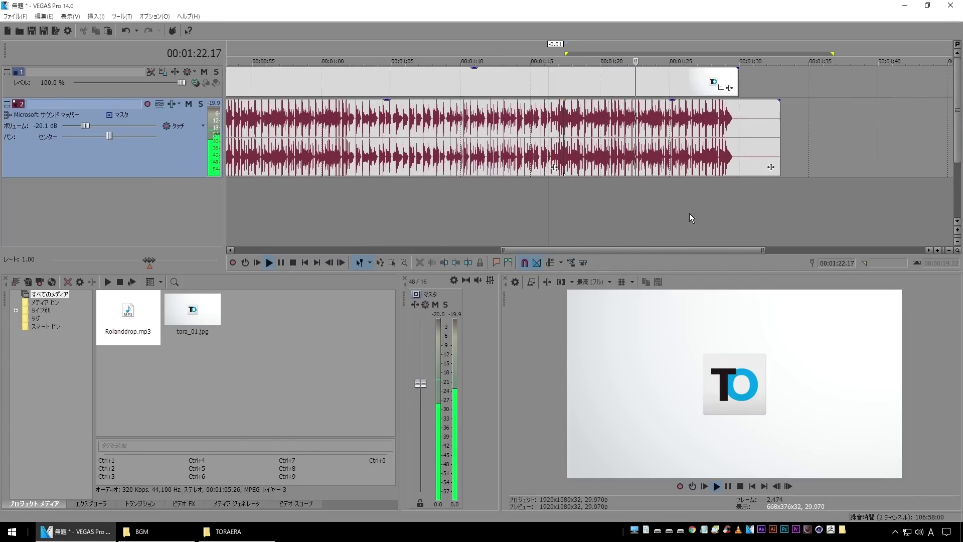
- Split the BGM at 01:29.29 and delete the tail past the last logo image
scroll(689, 214, "down", 2)
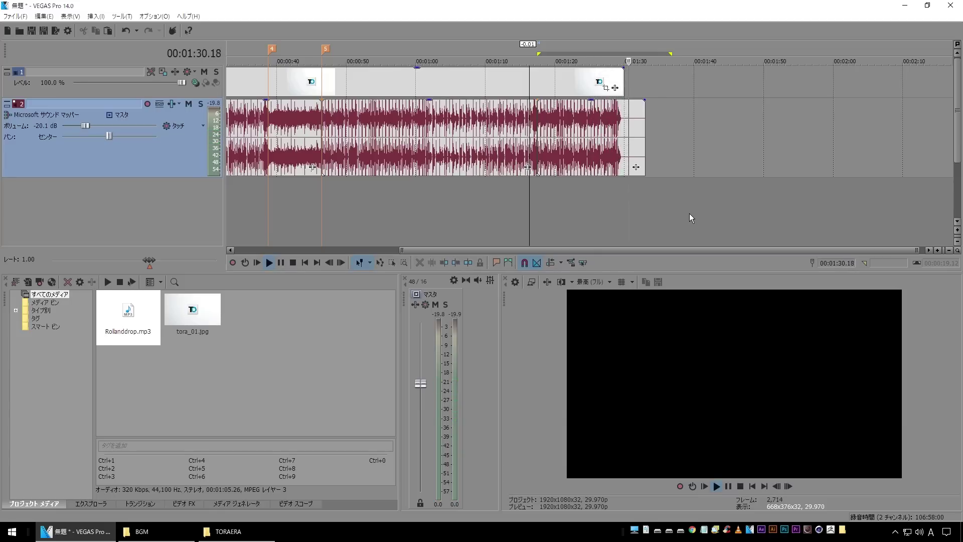
scroll(689, 213, "up", 3)
scroll(686, 211, "up", 2)
key("space")
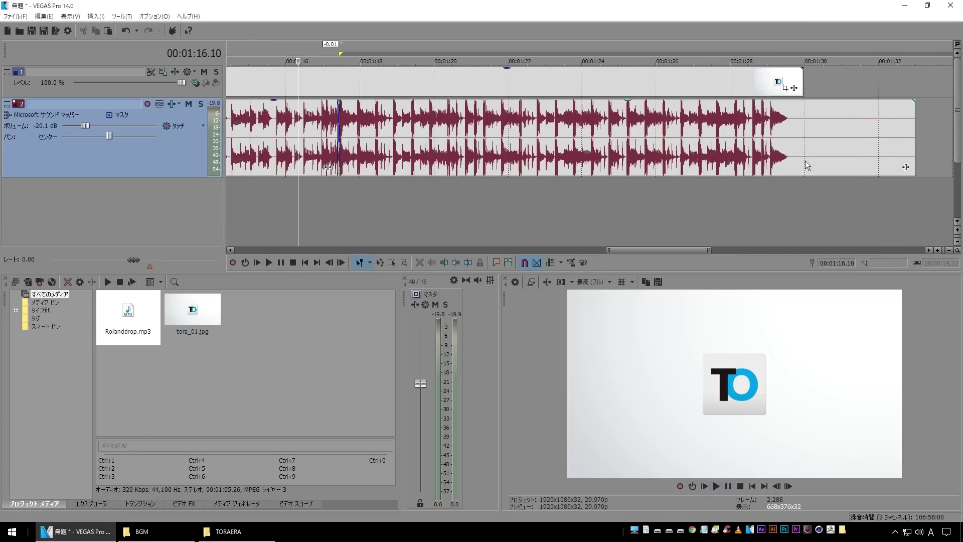
left_click(803, 125)
key("s")
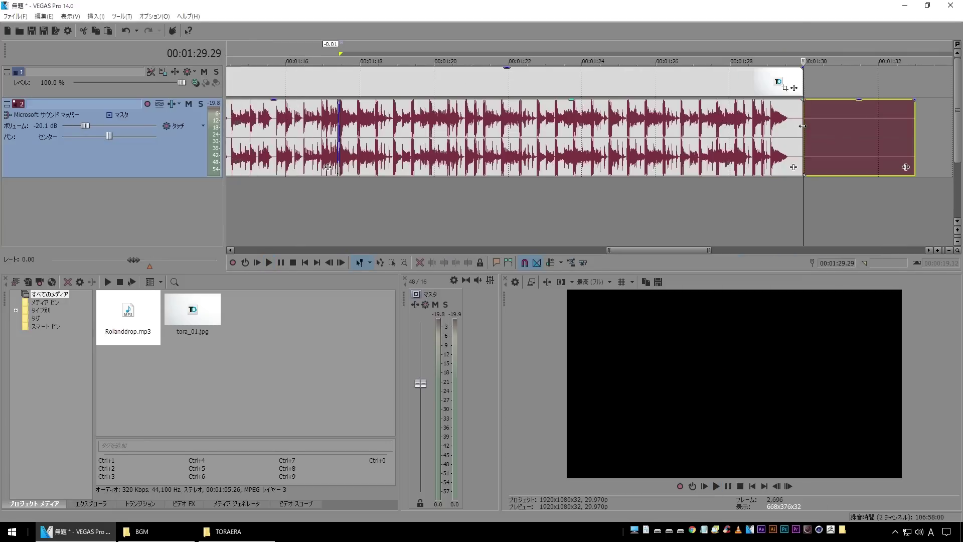
key("Delete")
scroll(803, 126, "down", 2)
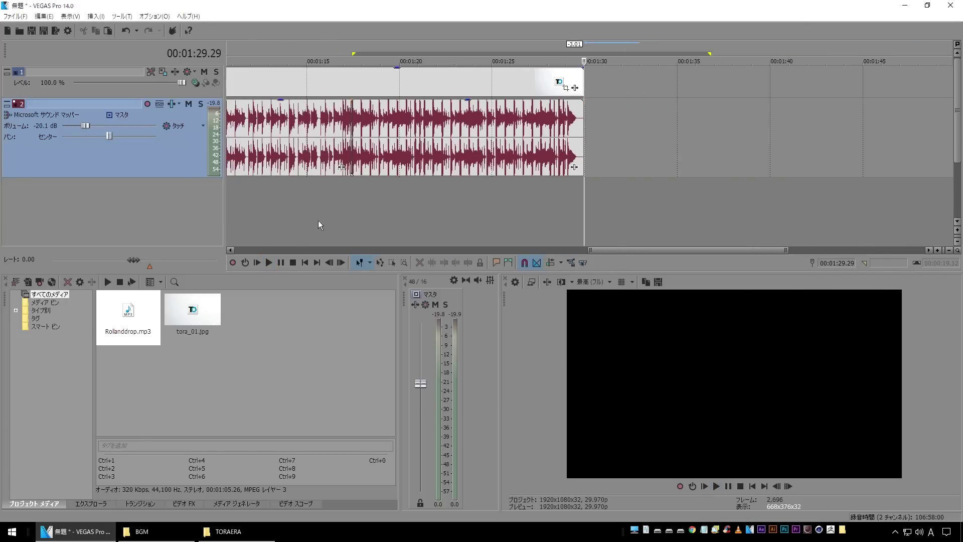
scroll(373, 219, "down", 3)
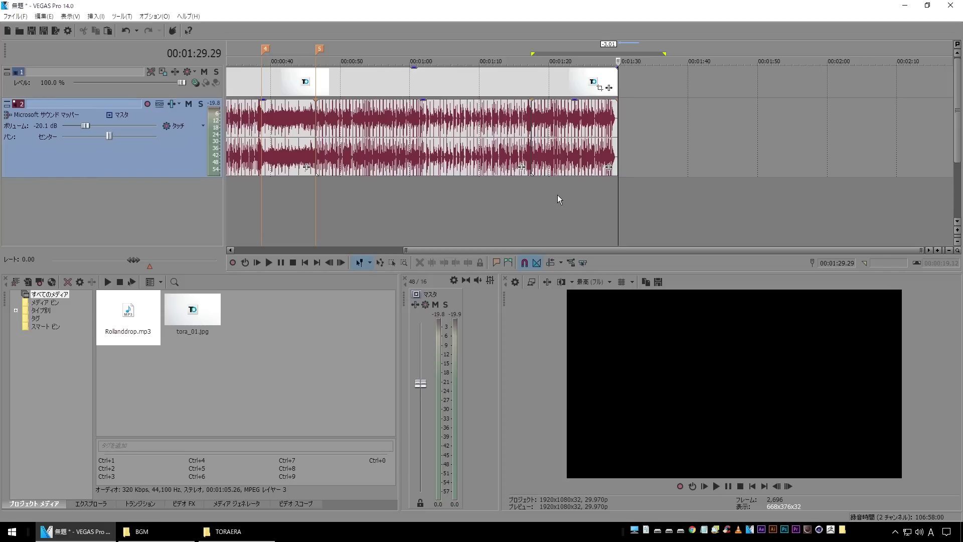
scroll(558, 194, "down", 1)
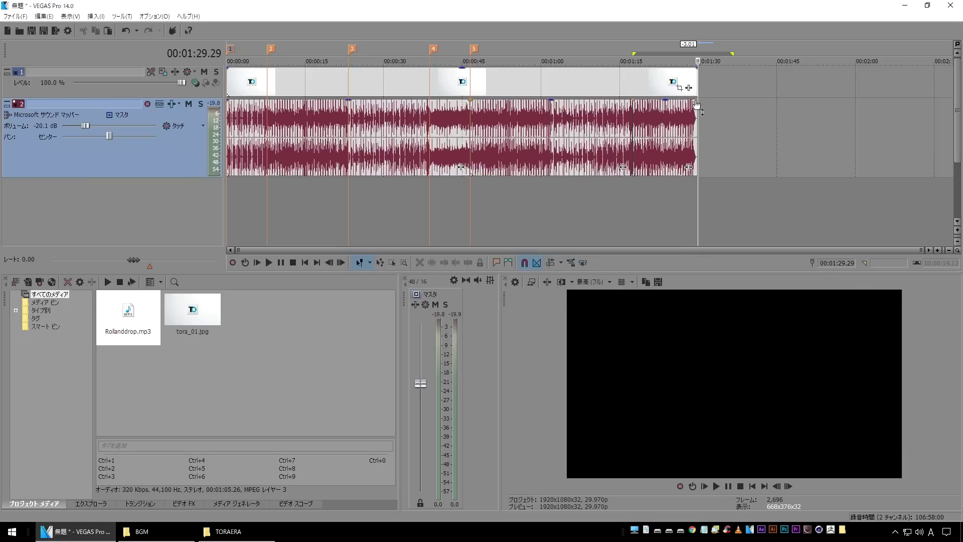
left_click(694, 185)
scroll(693, 186, "up", 3)
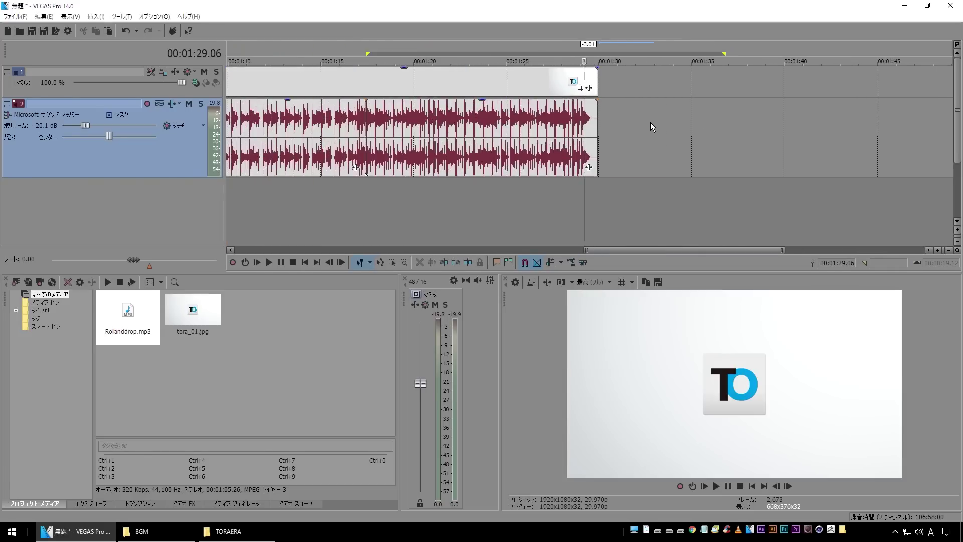
scroll(510, 148, "down", 5)
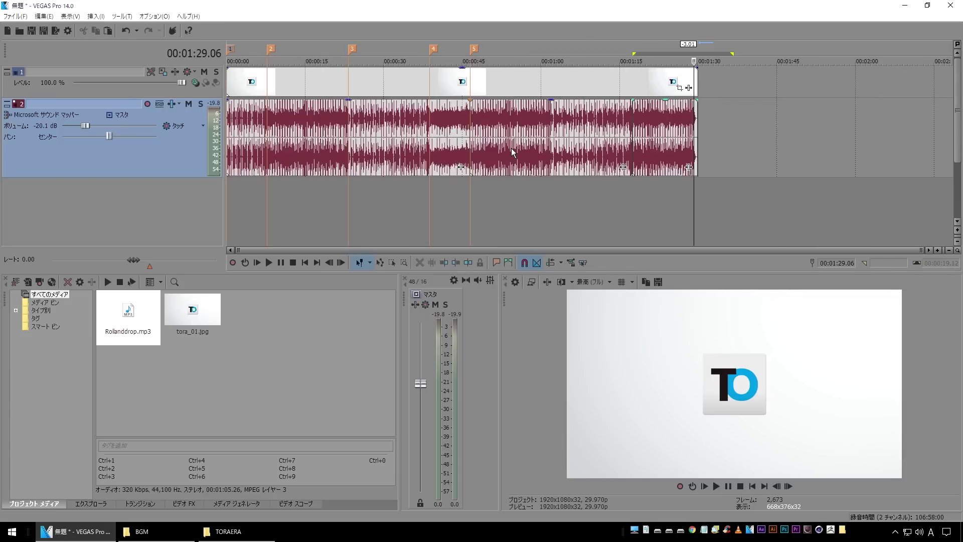
key("ctrl+Home")
key("space")
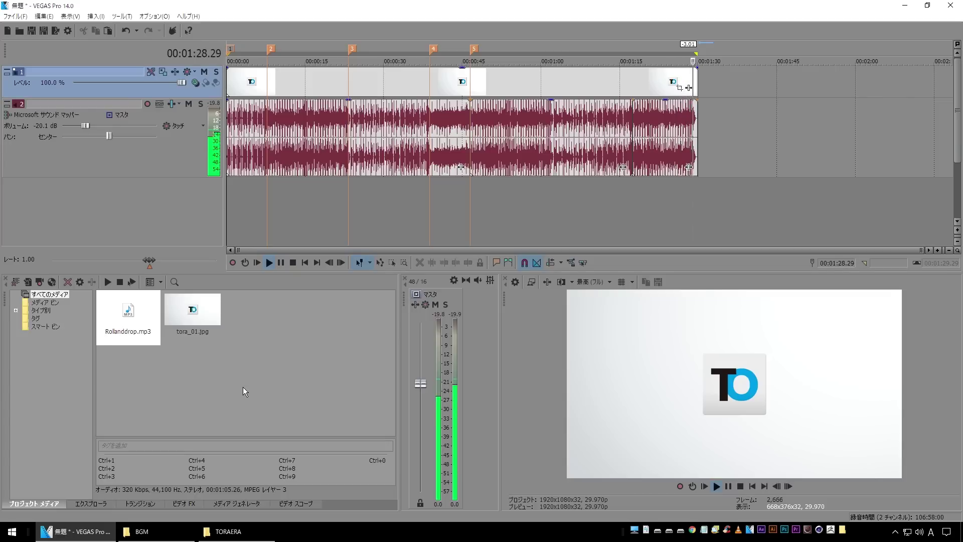
left_click(685, 207)
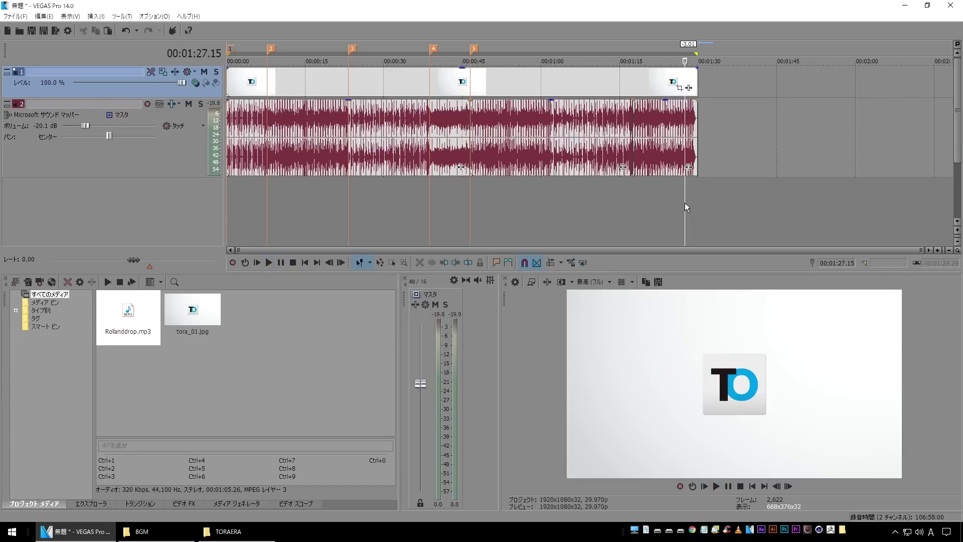